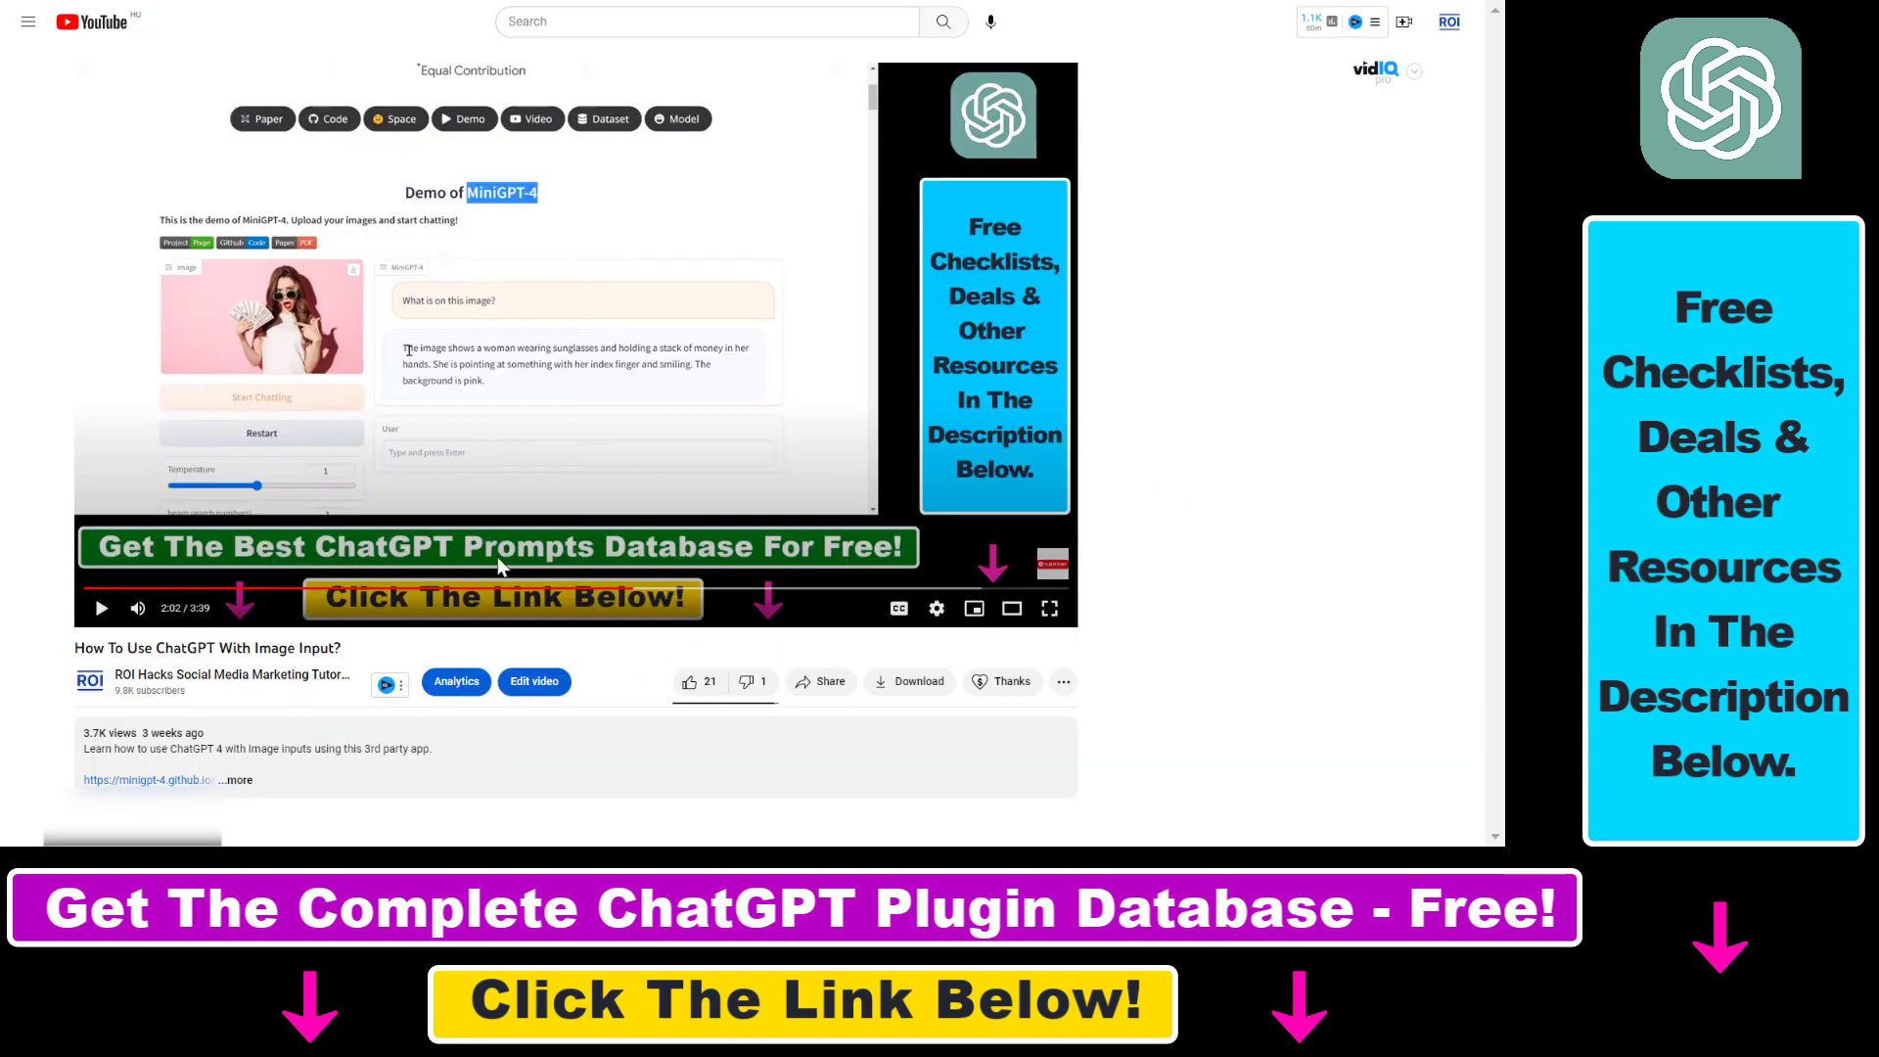
- Highlight the video title and point out the ChatGPT PLUS subscription badge
drag(75, 648, 235, 648)
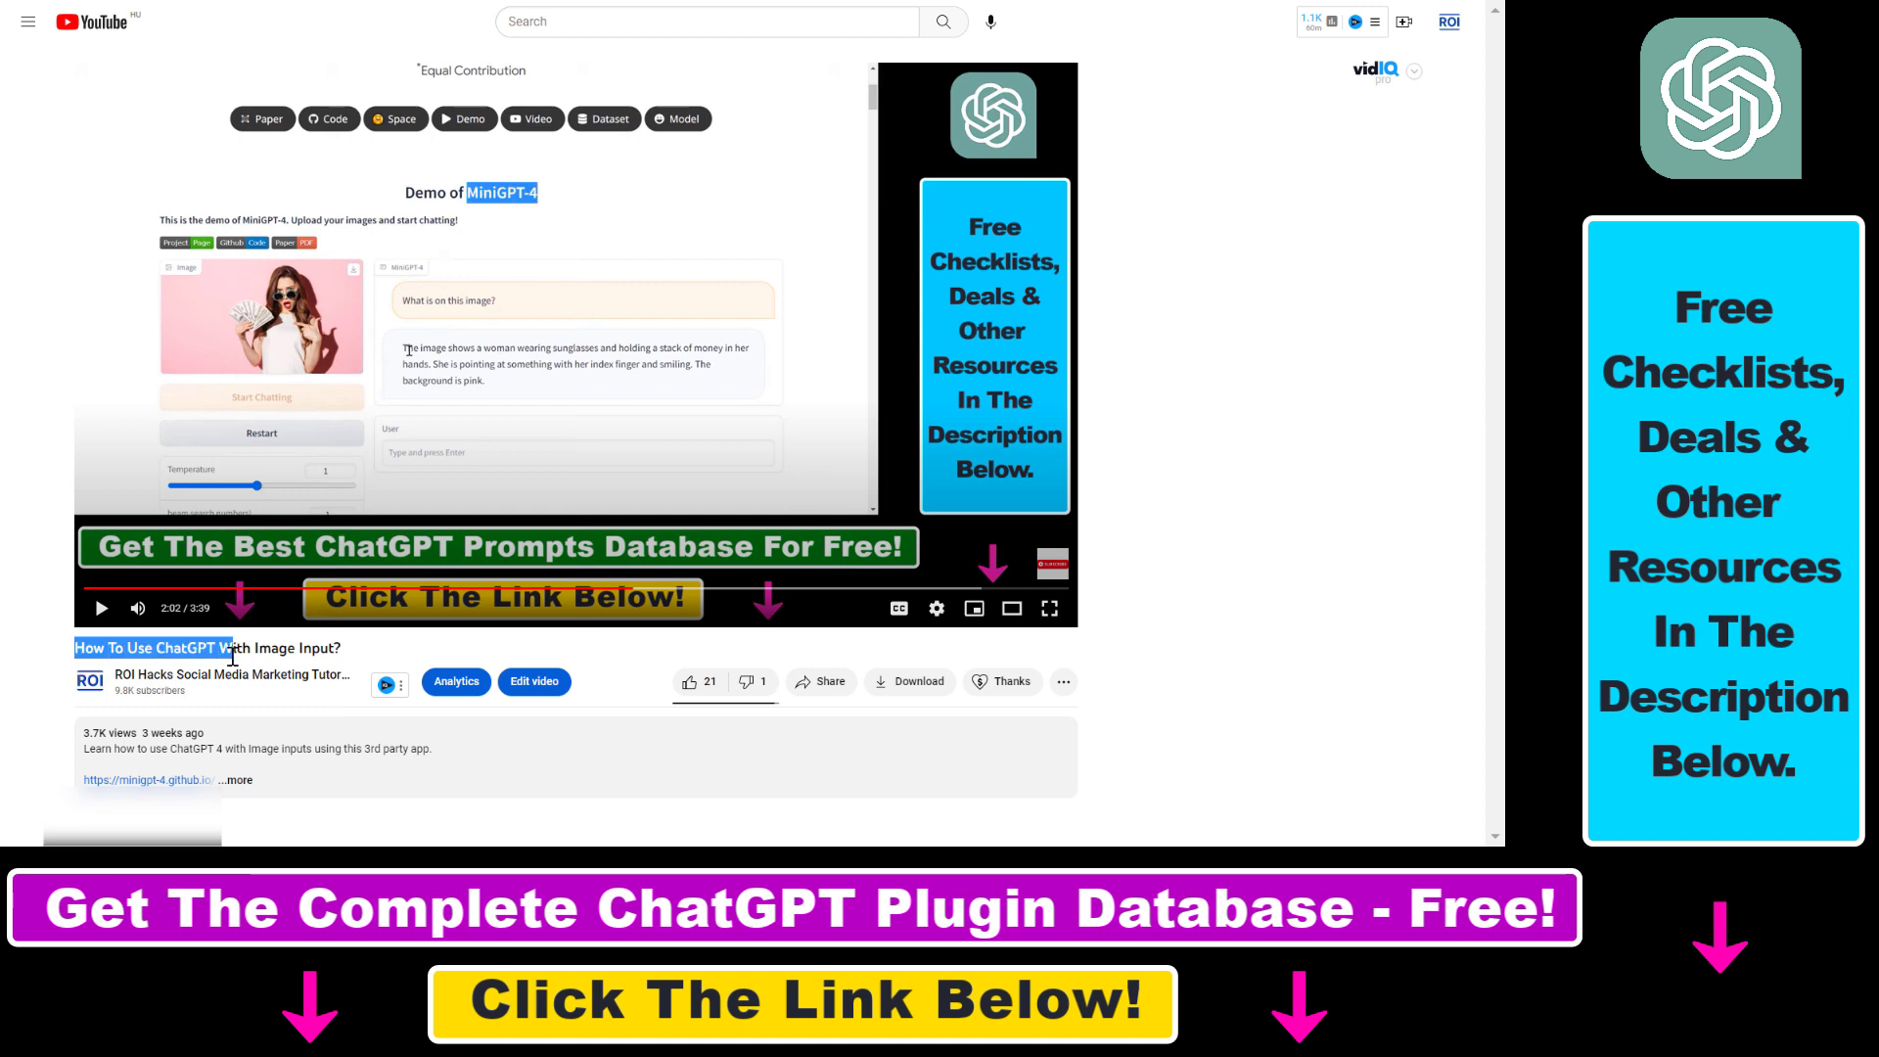
drag(75, 648, 335, 649)
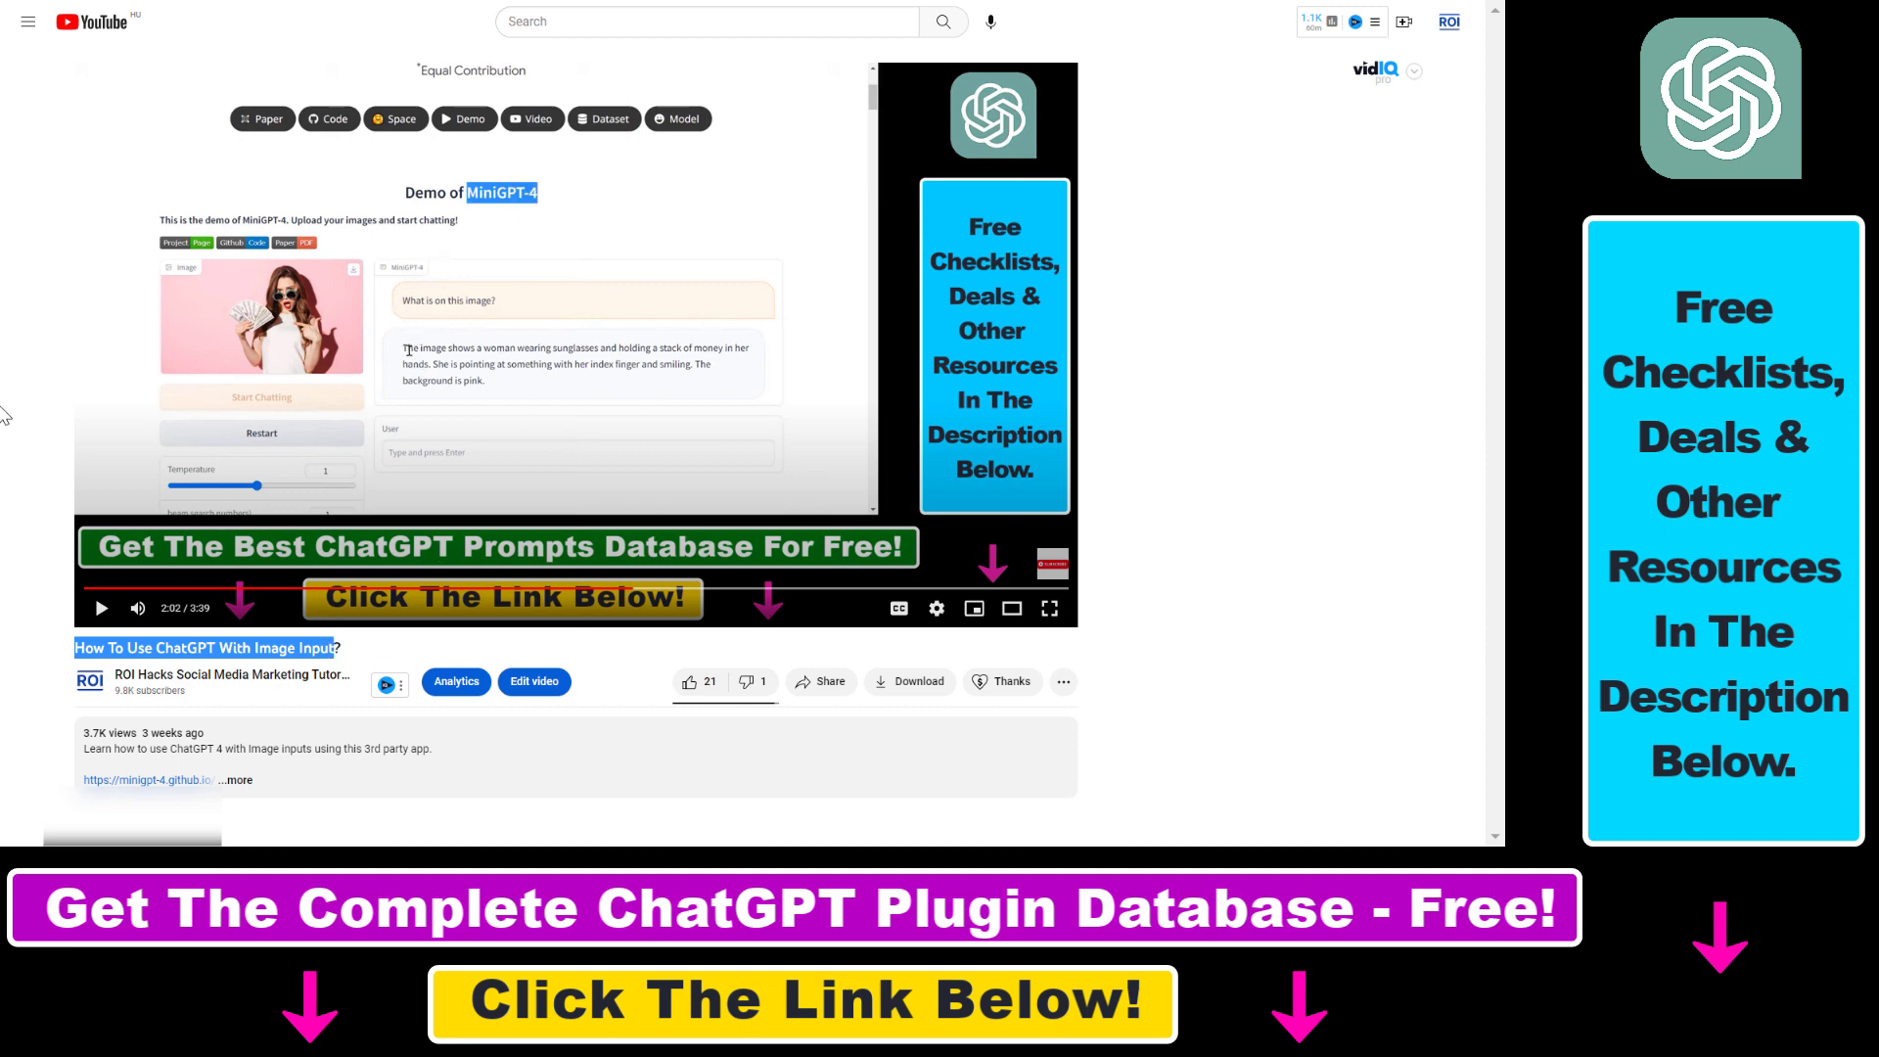
click(333, 342)
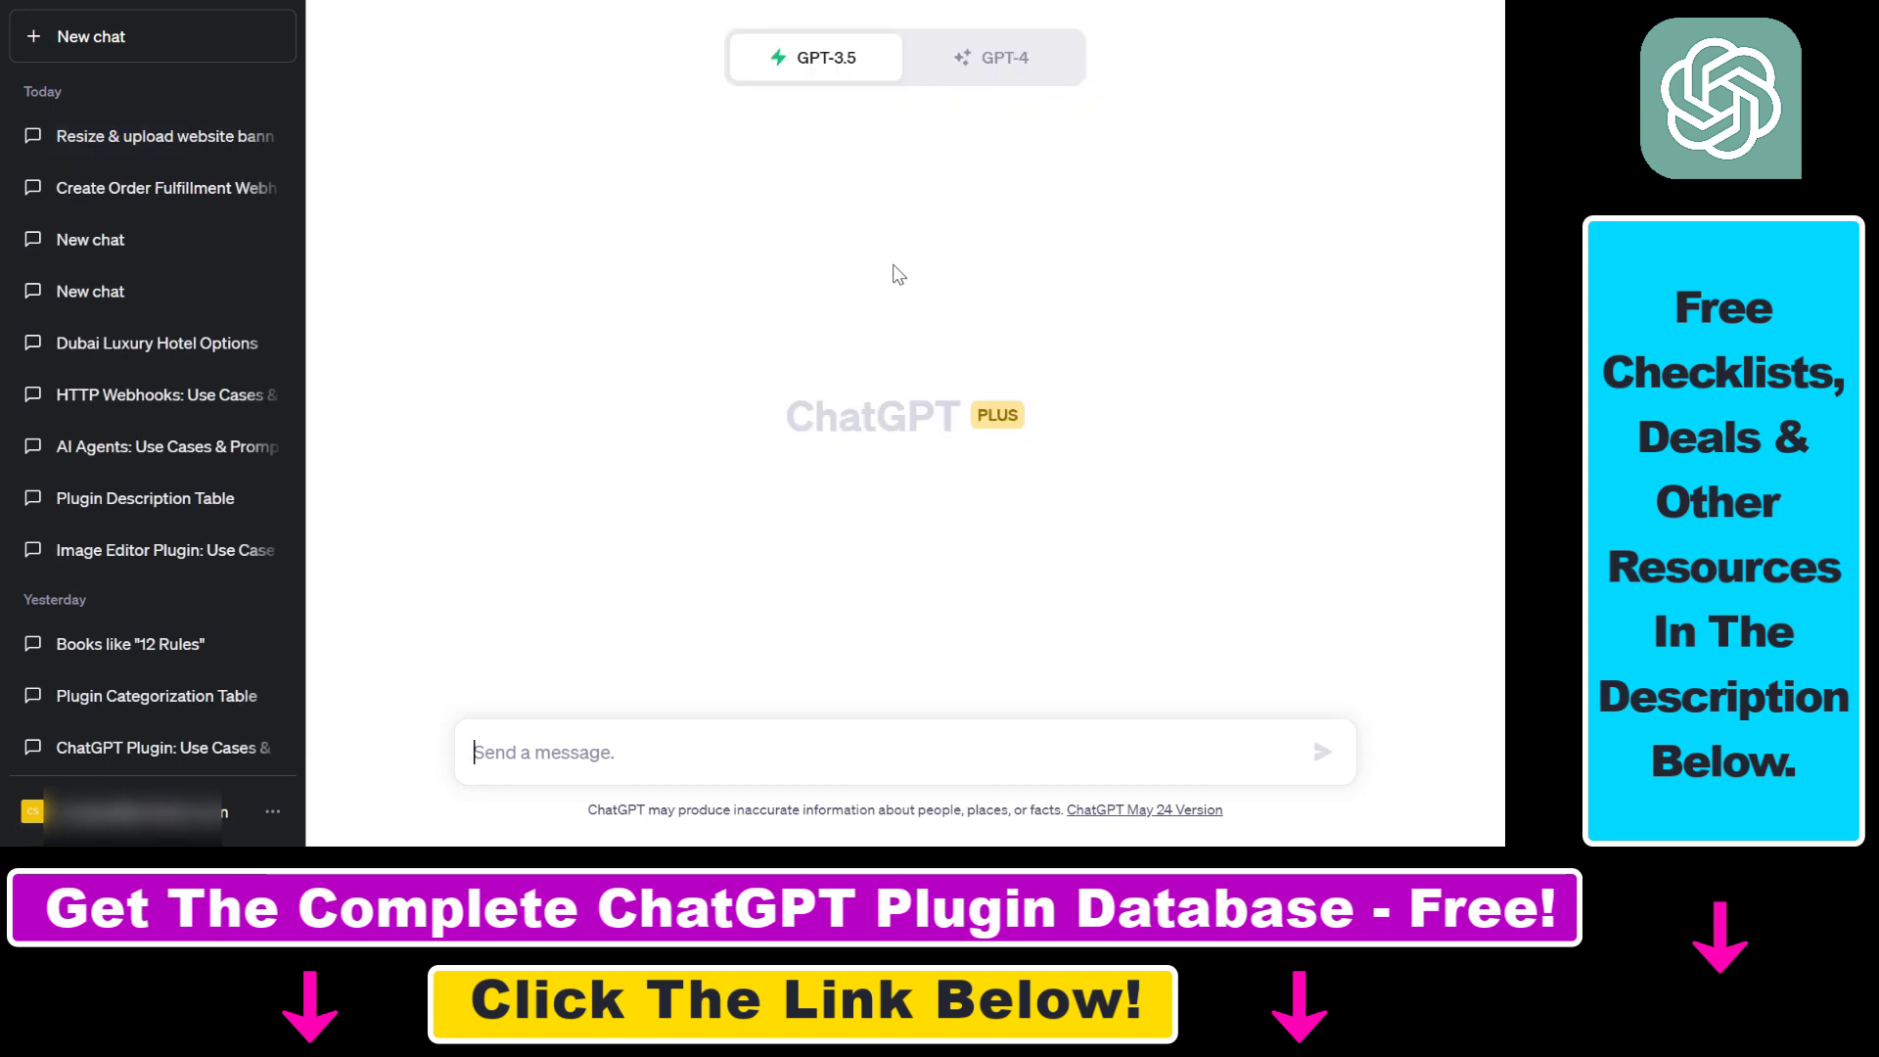
double_click(997, 416)
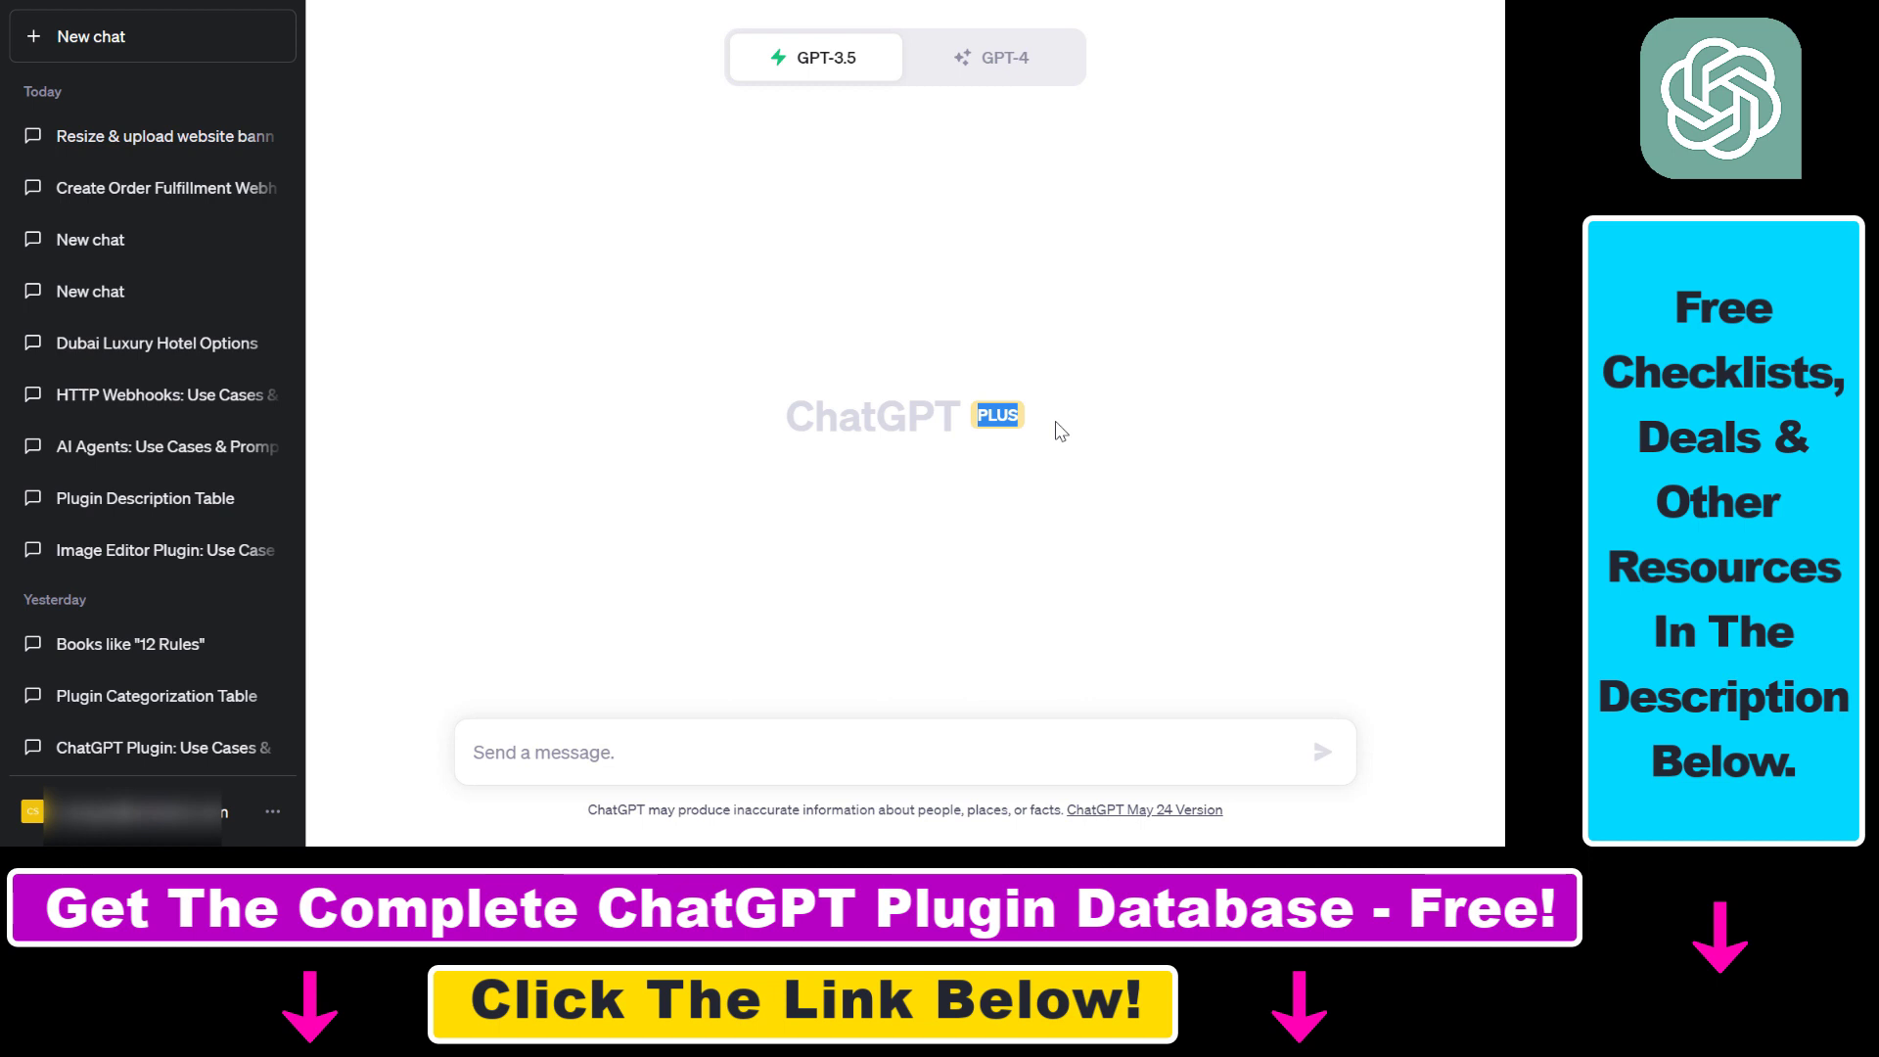
- Switch the chat to GPT-4 Plugins and confirm Image Editor is the only enabled plugin
click(1031, 64)
click(793, 387)
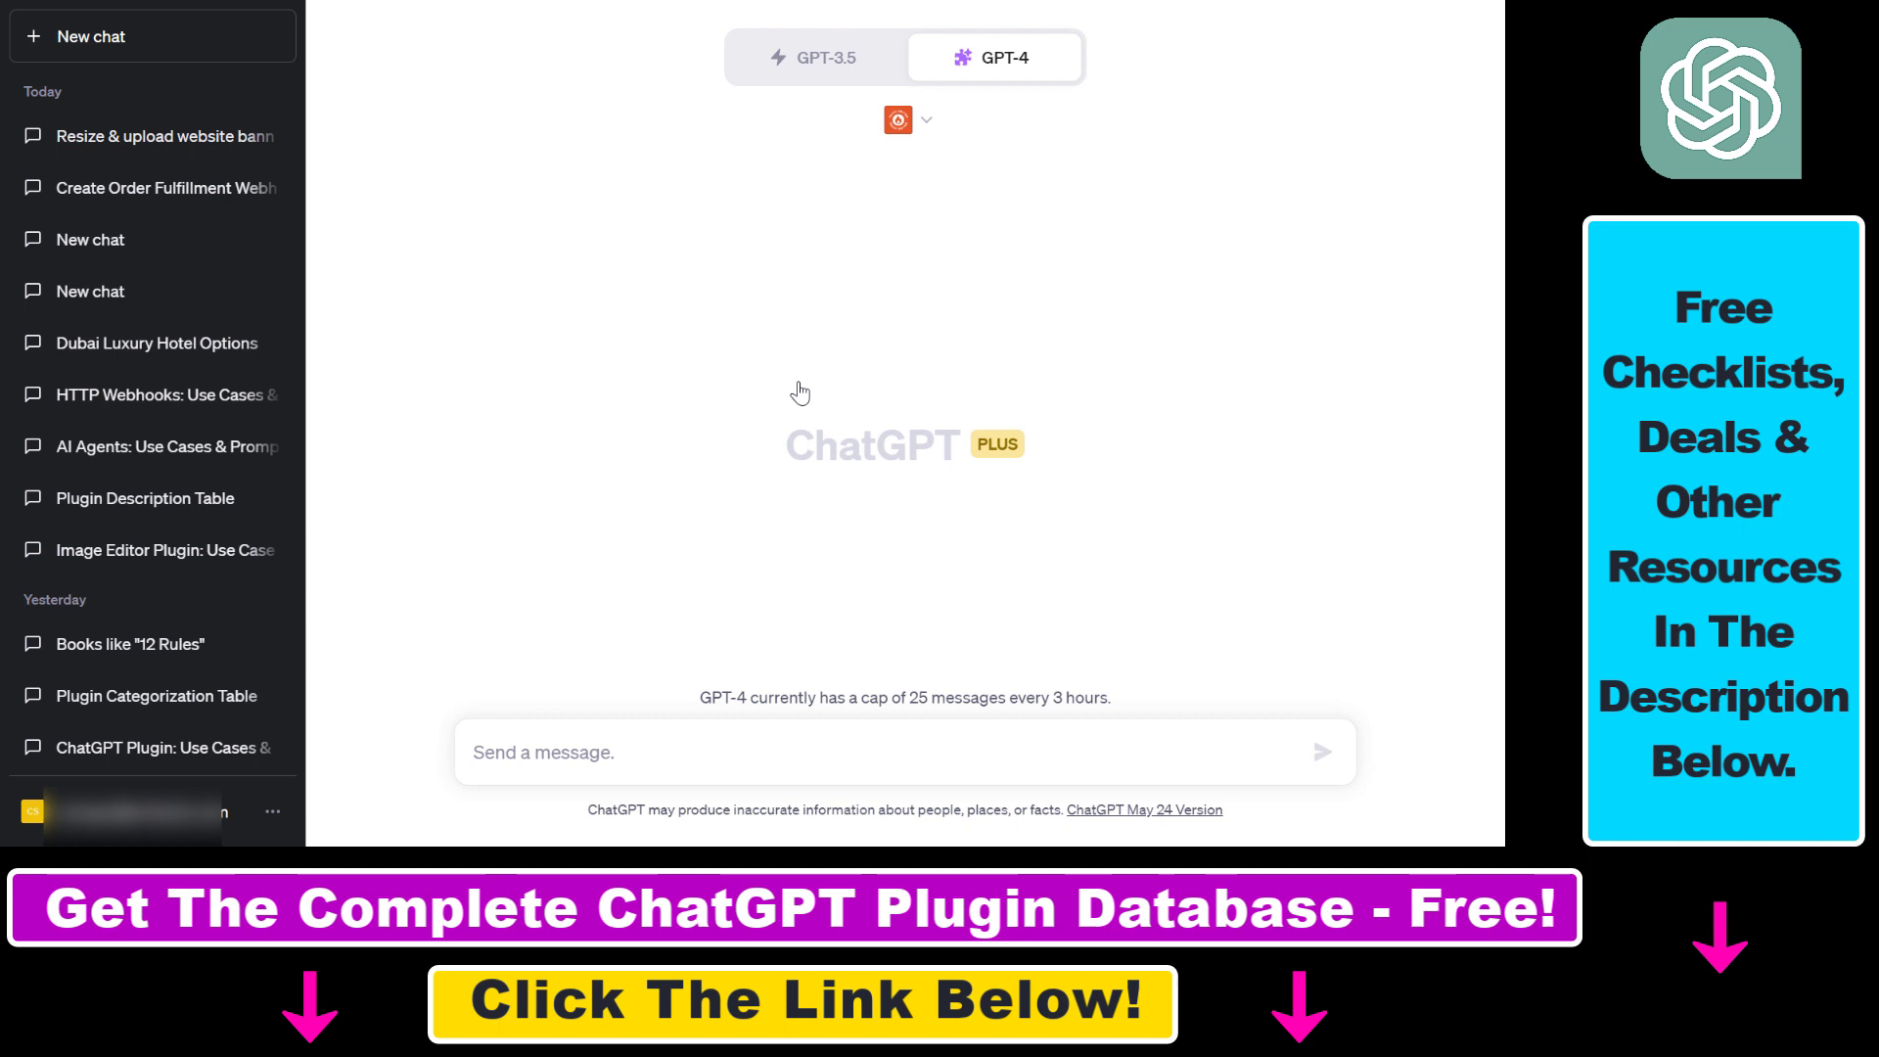
click(905, 120)
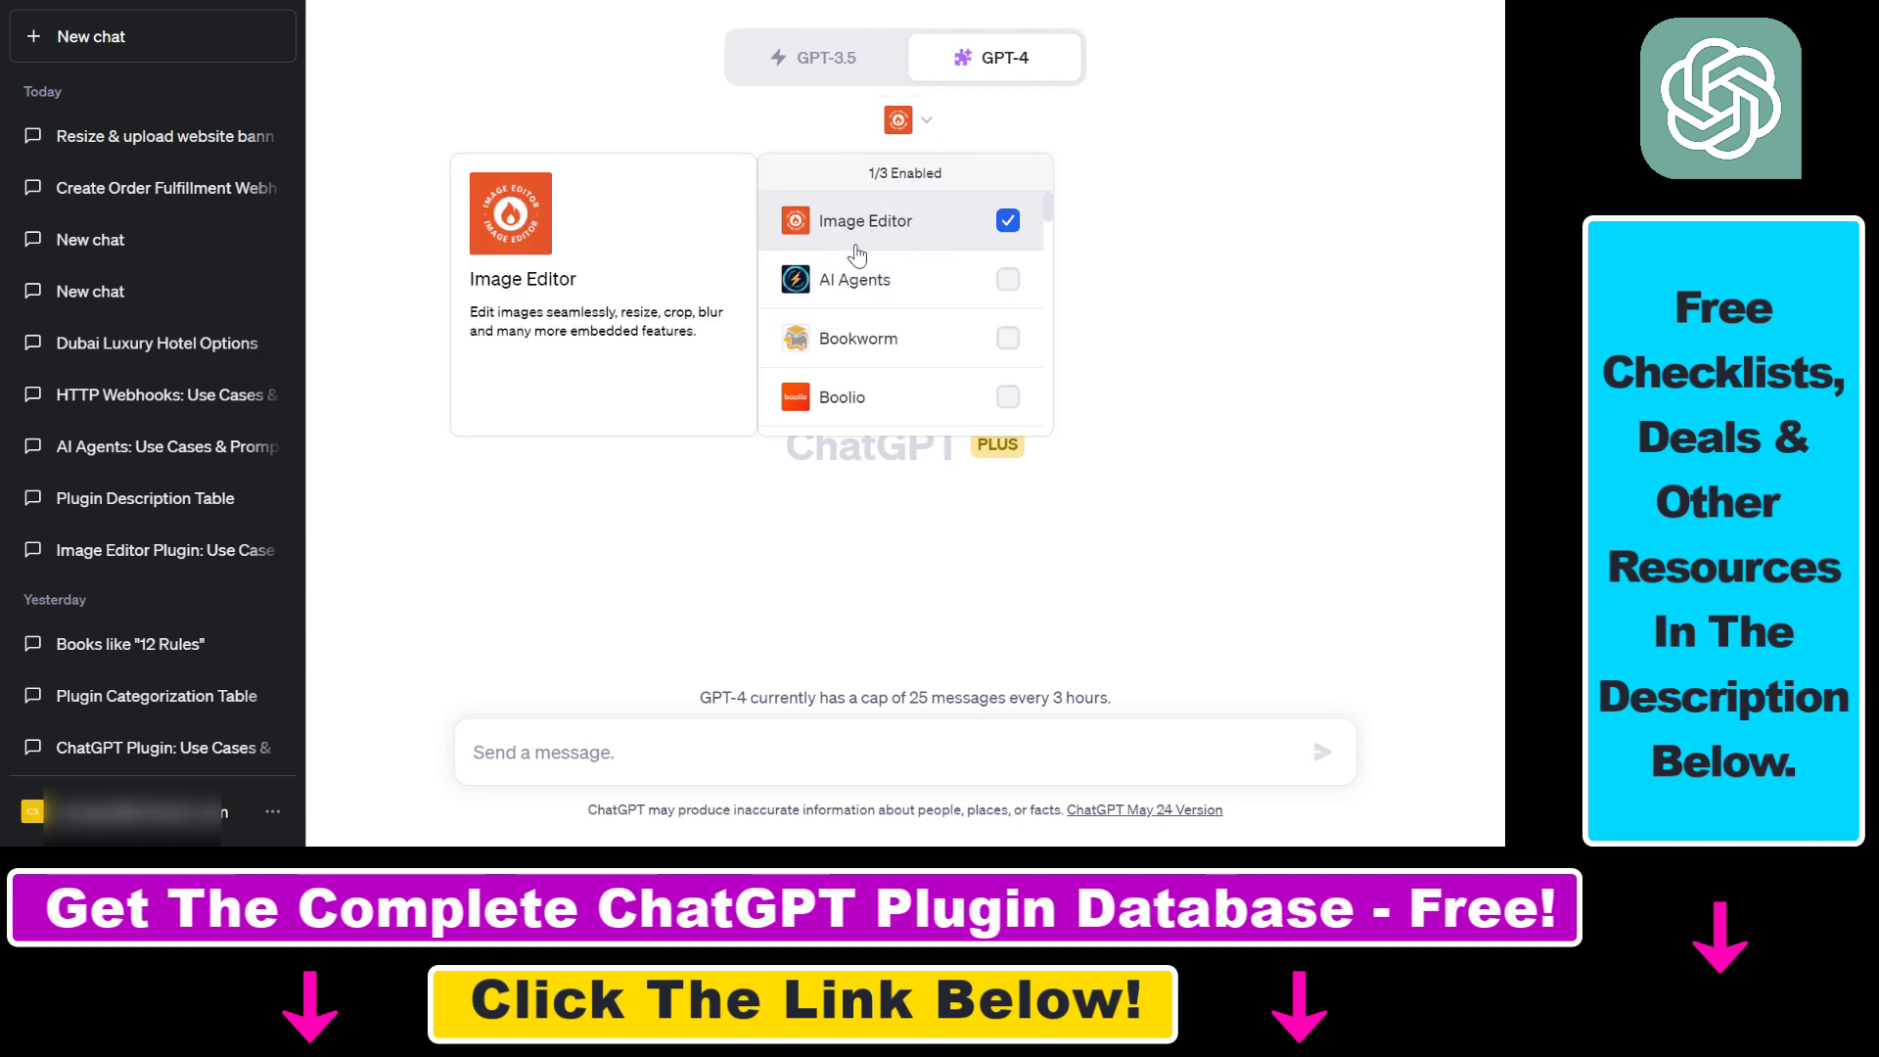
mouse_move(851, 247)
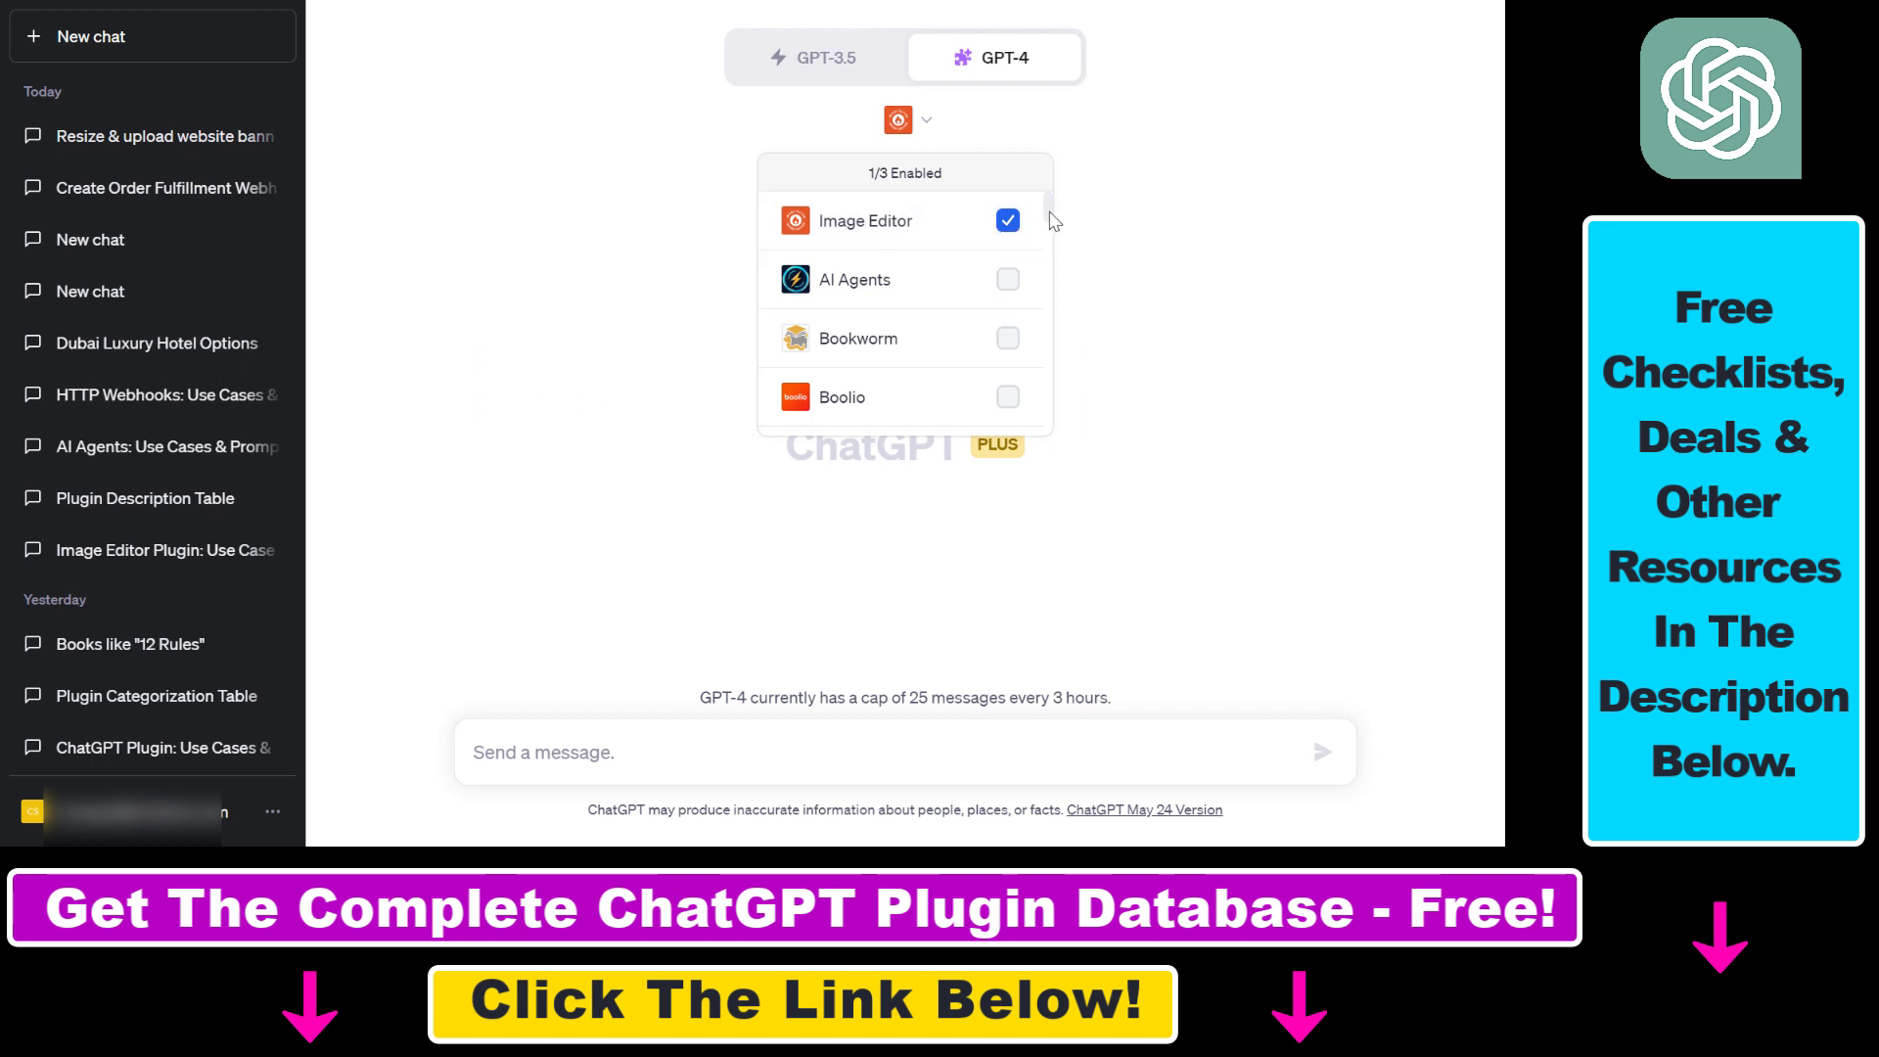
drag(1050, 213, 1063, 404)
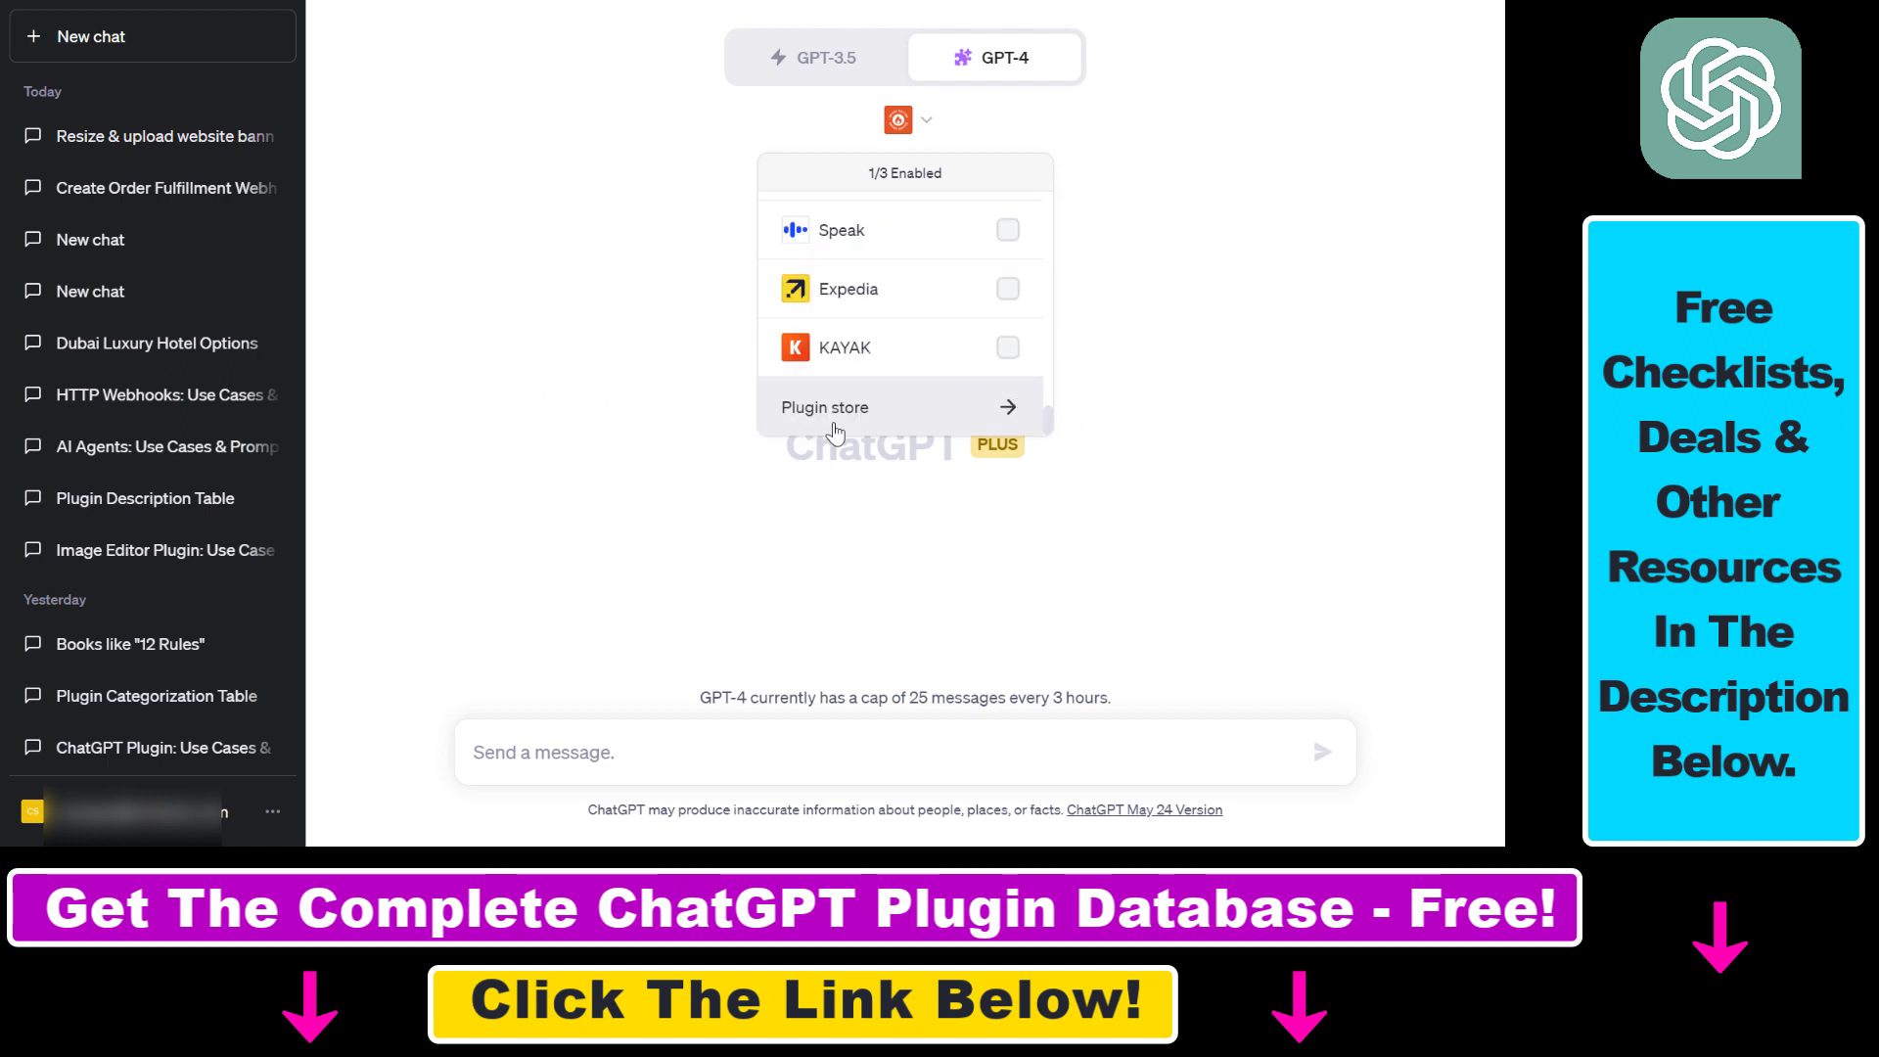
drag(1048, 421, 1047, 192)
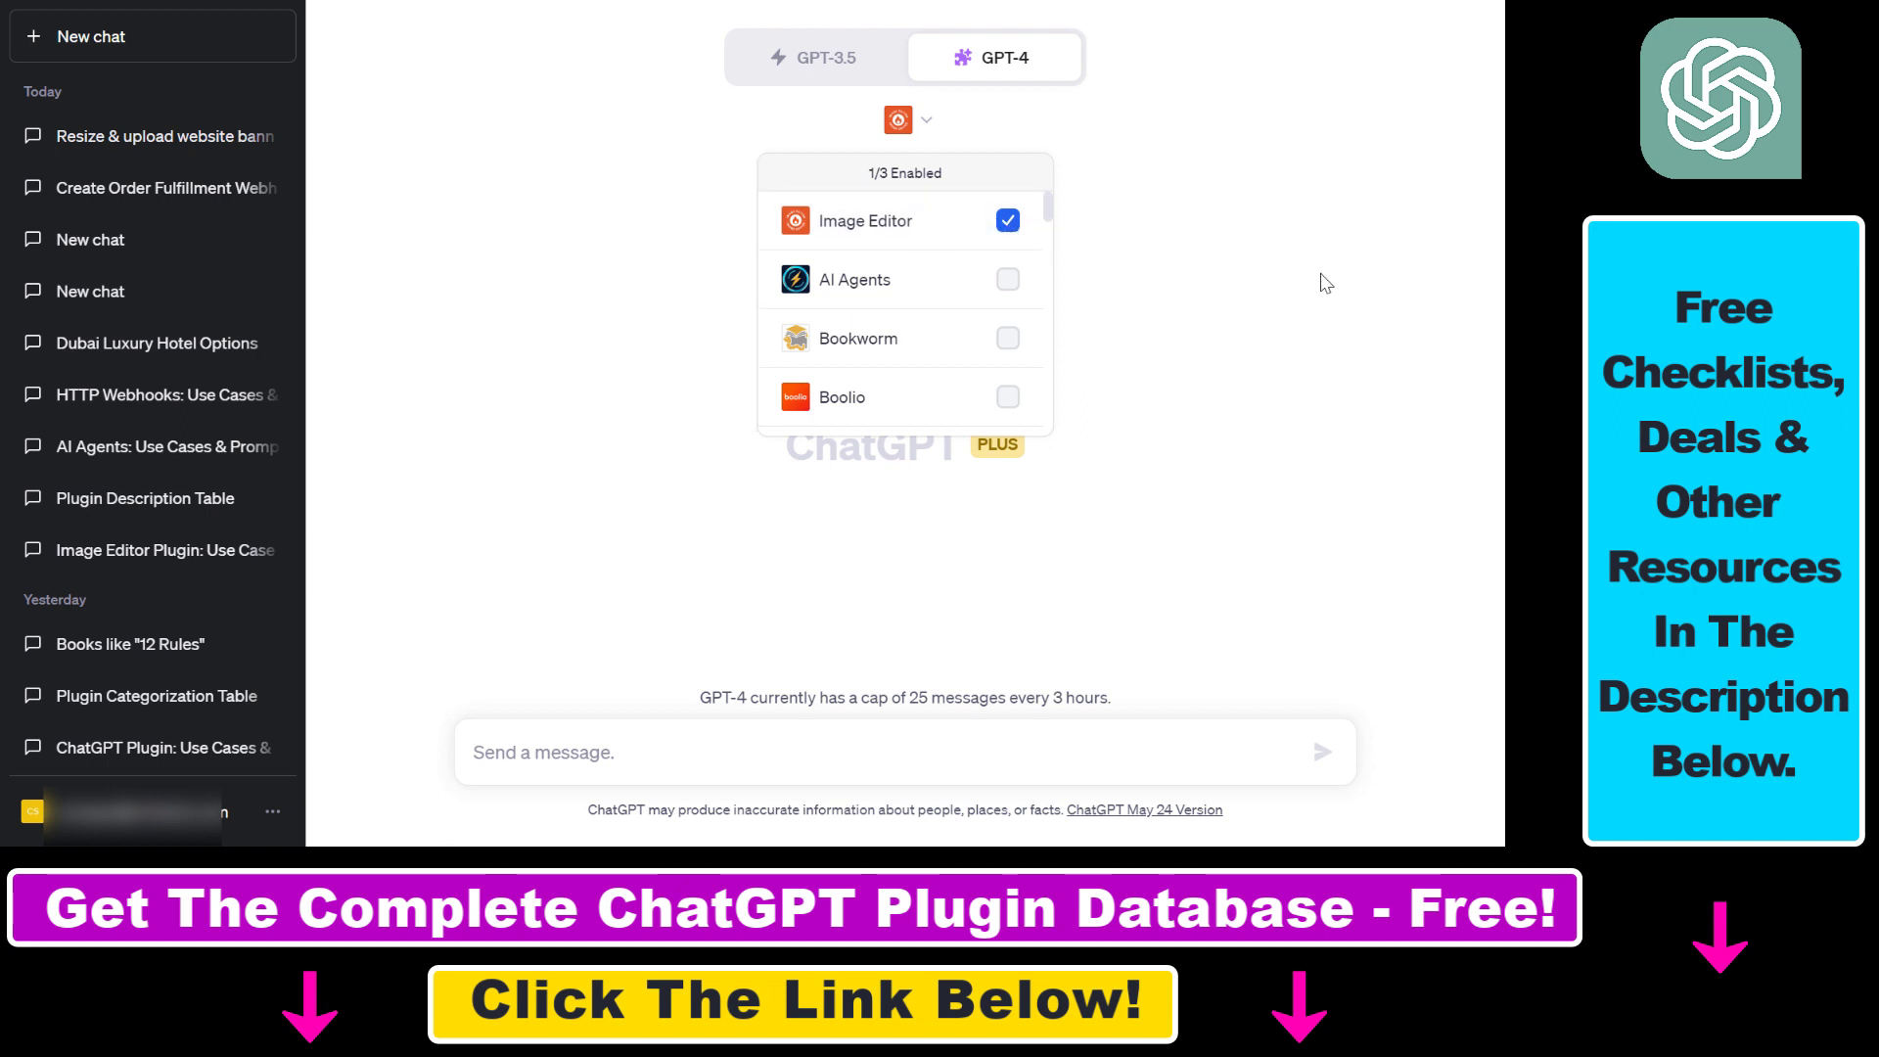
click(1055, 296)
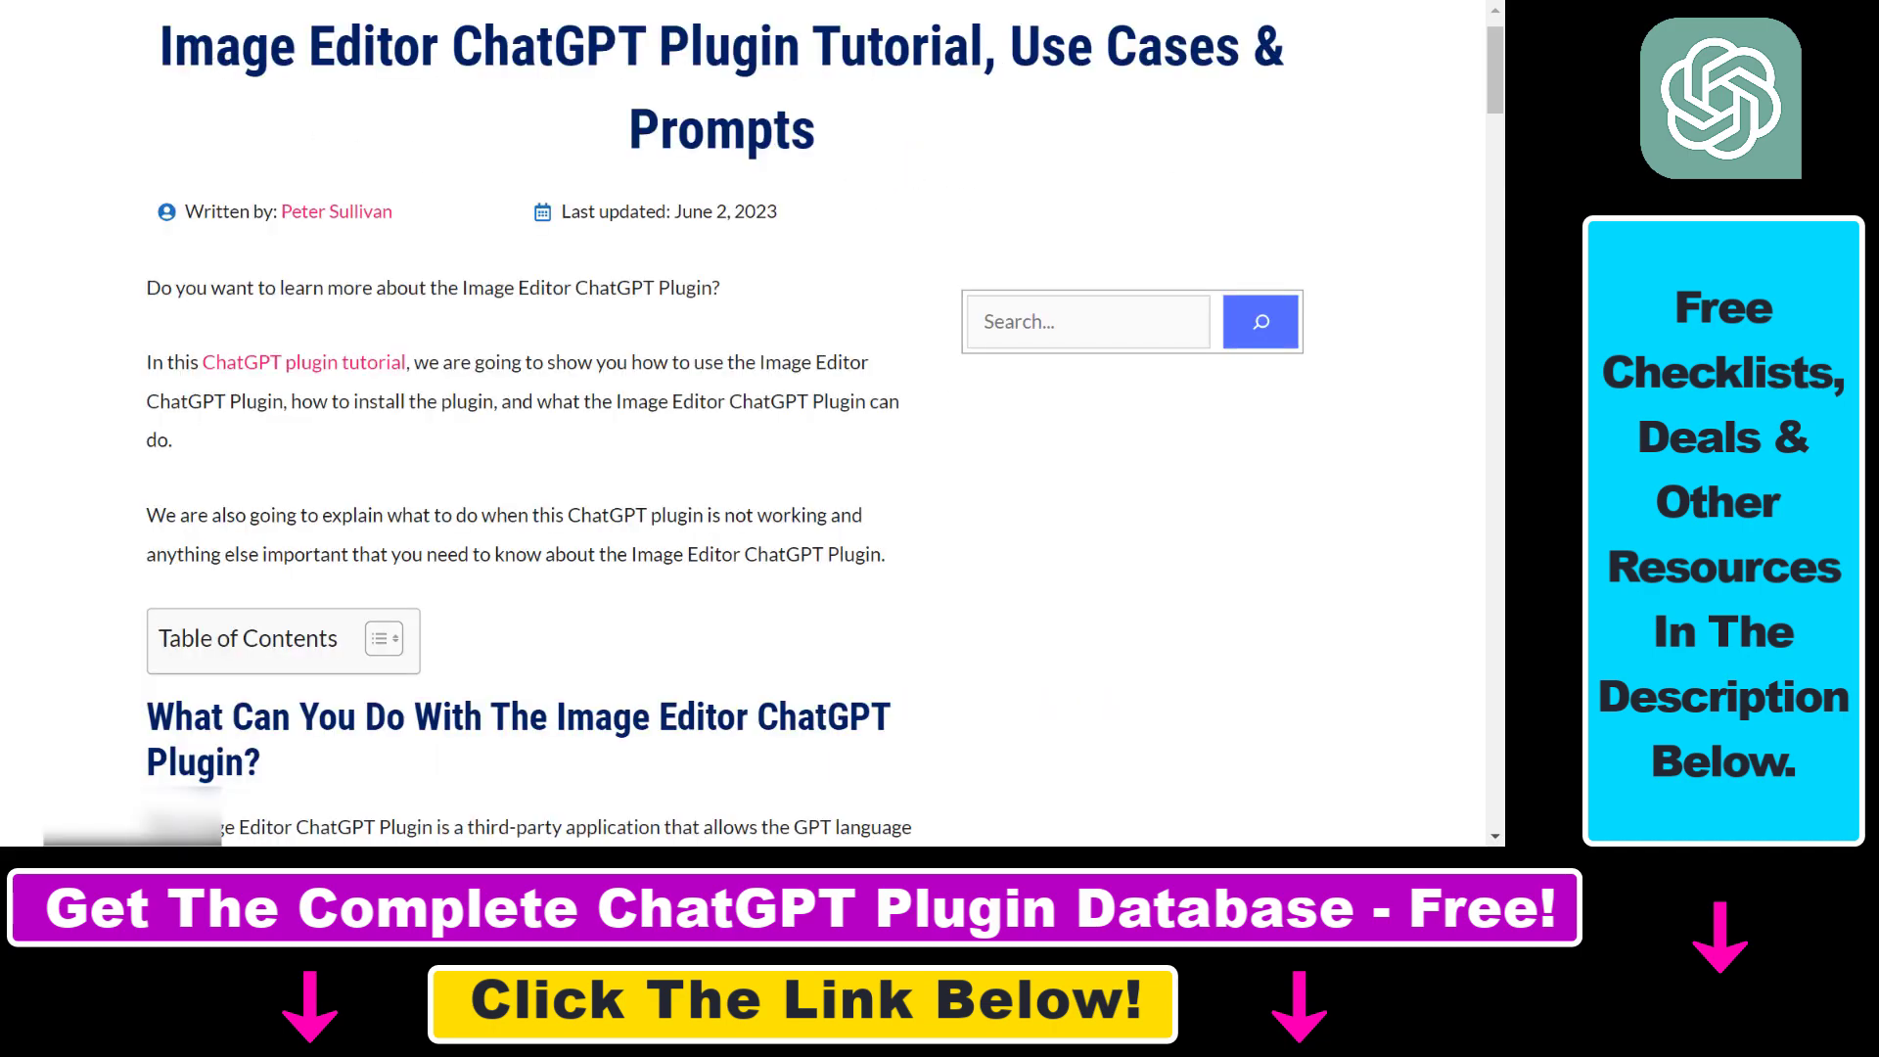
- Scroll the Image Editor article and highlight its first four use cases
scroll(1434, 201, down, 12)
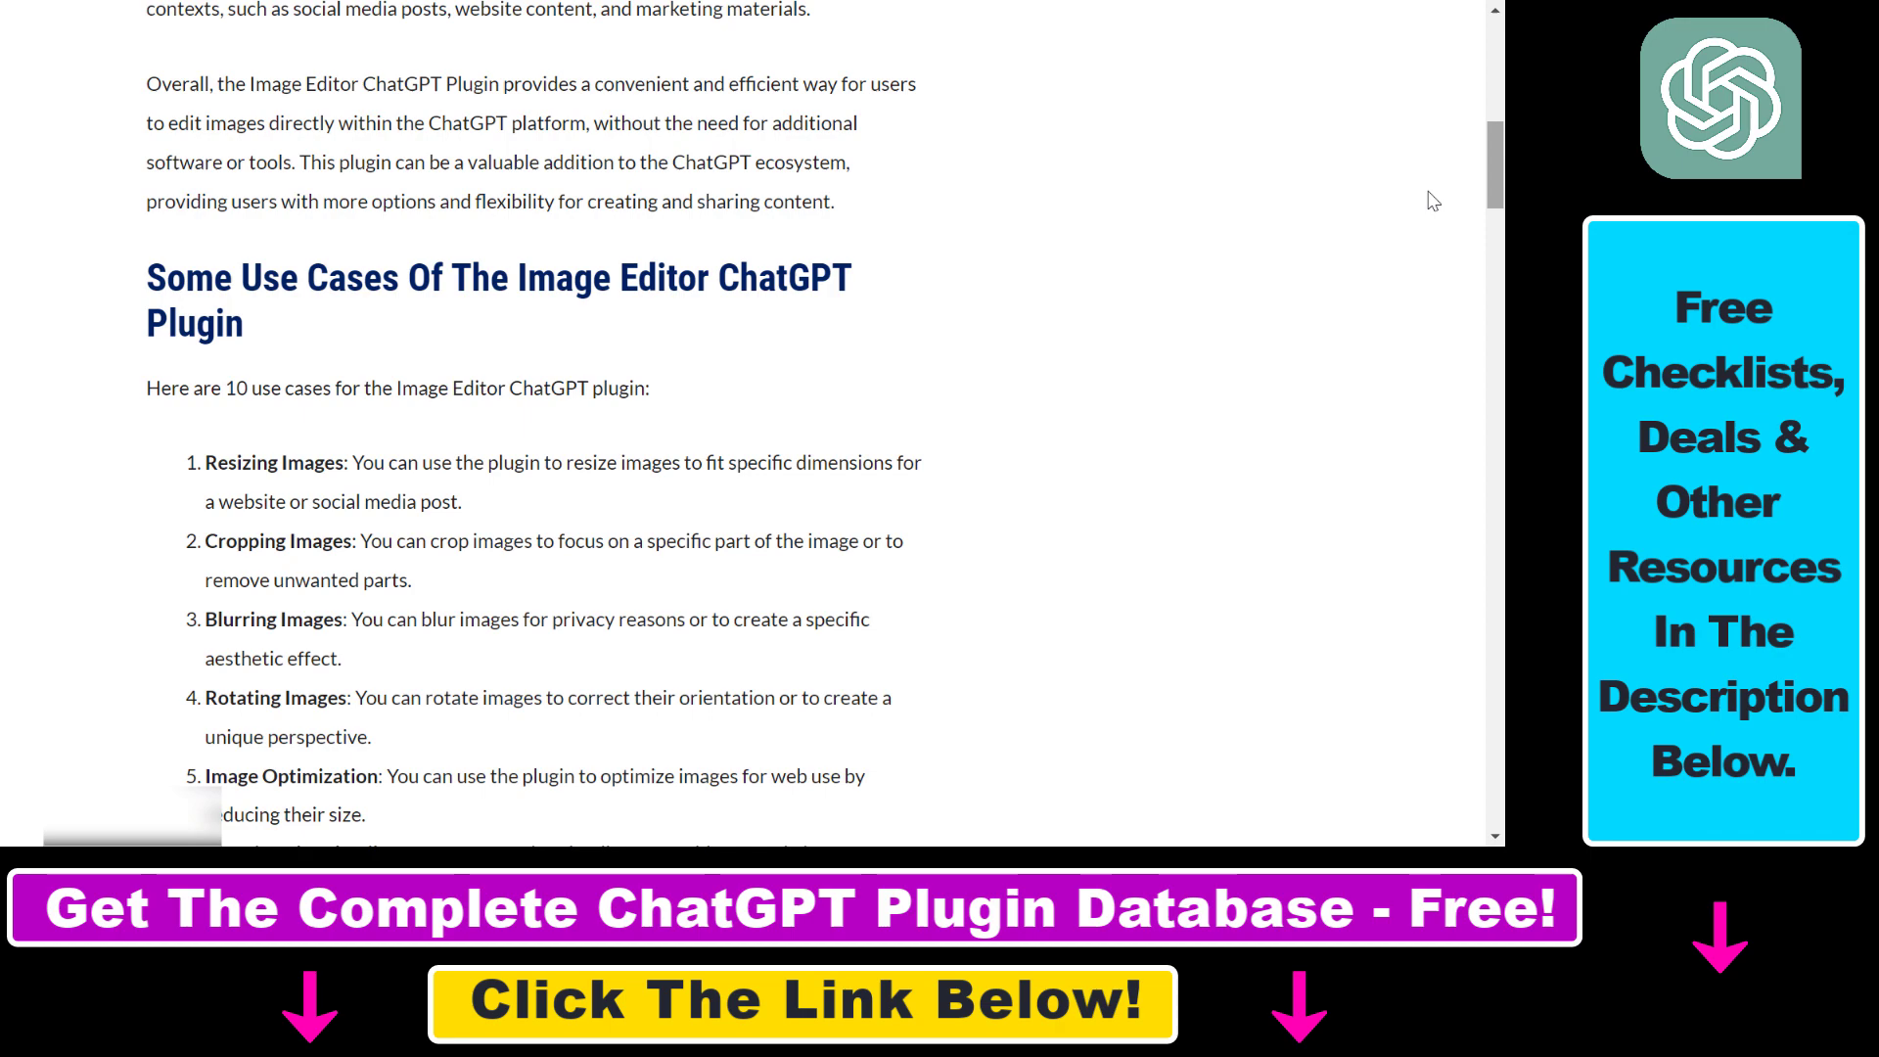
drag(129, 394, 533, 739)
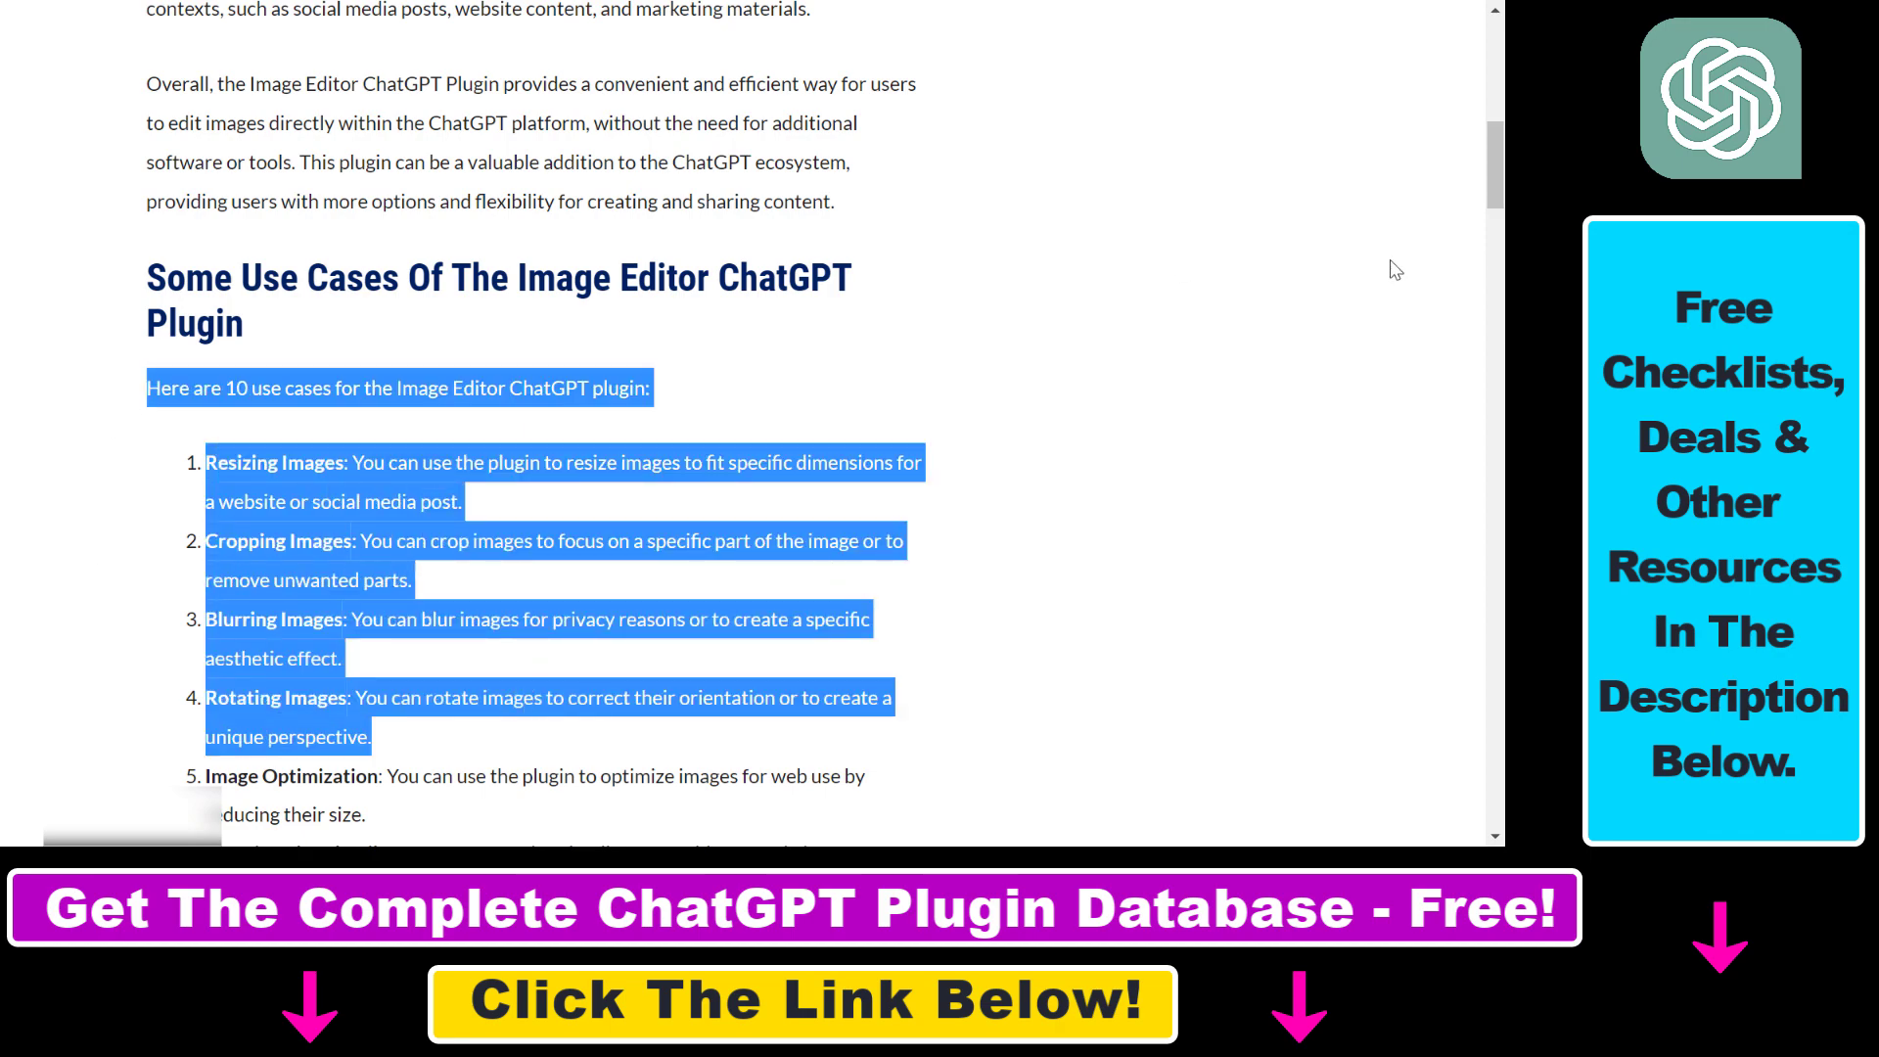
scroll(1502, 214, down, 6)
scroll(880, 595, up, 5)
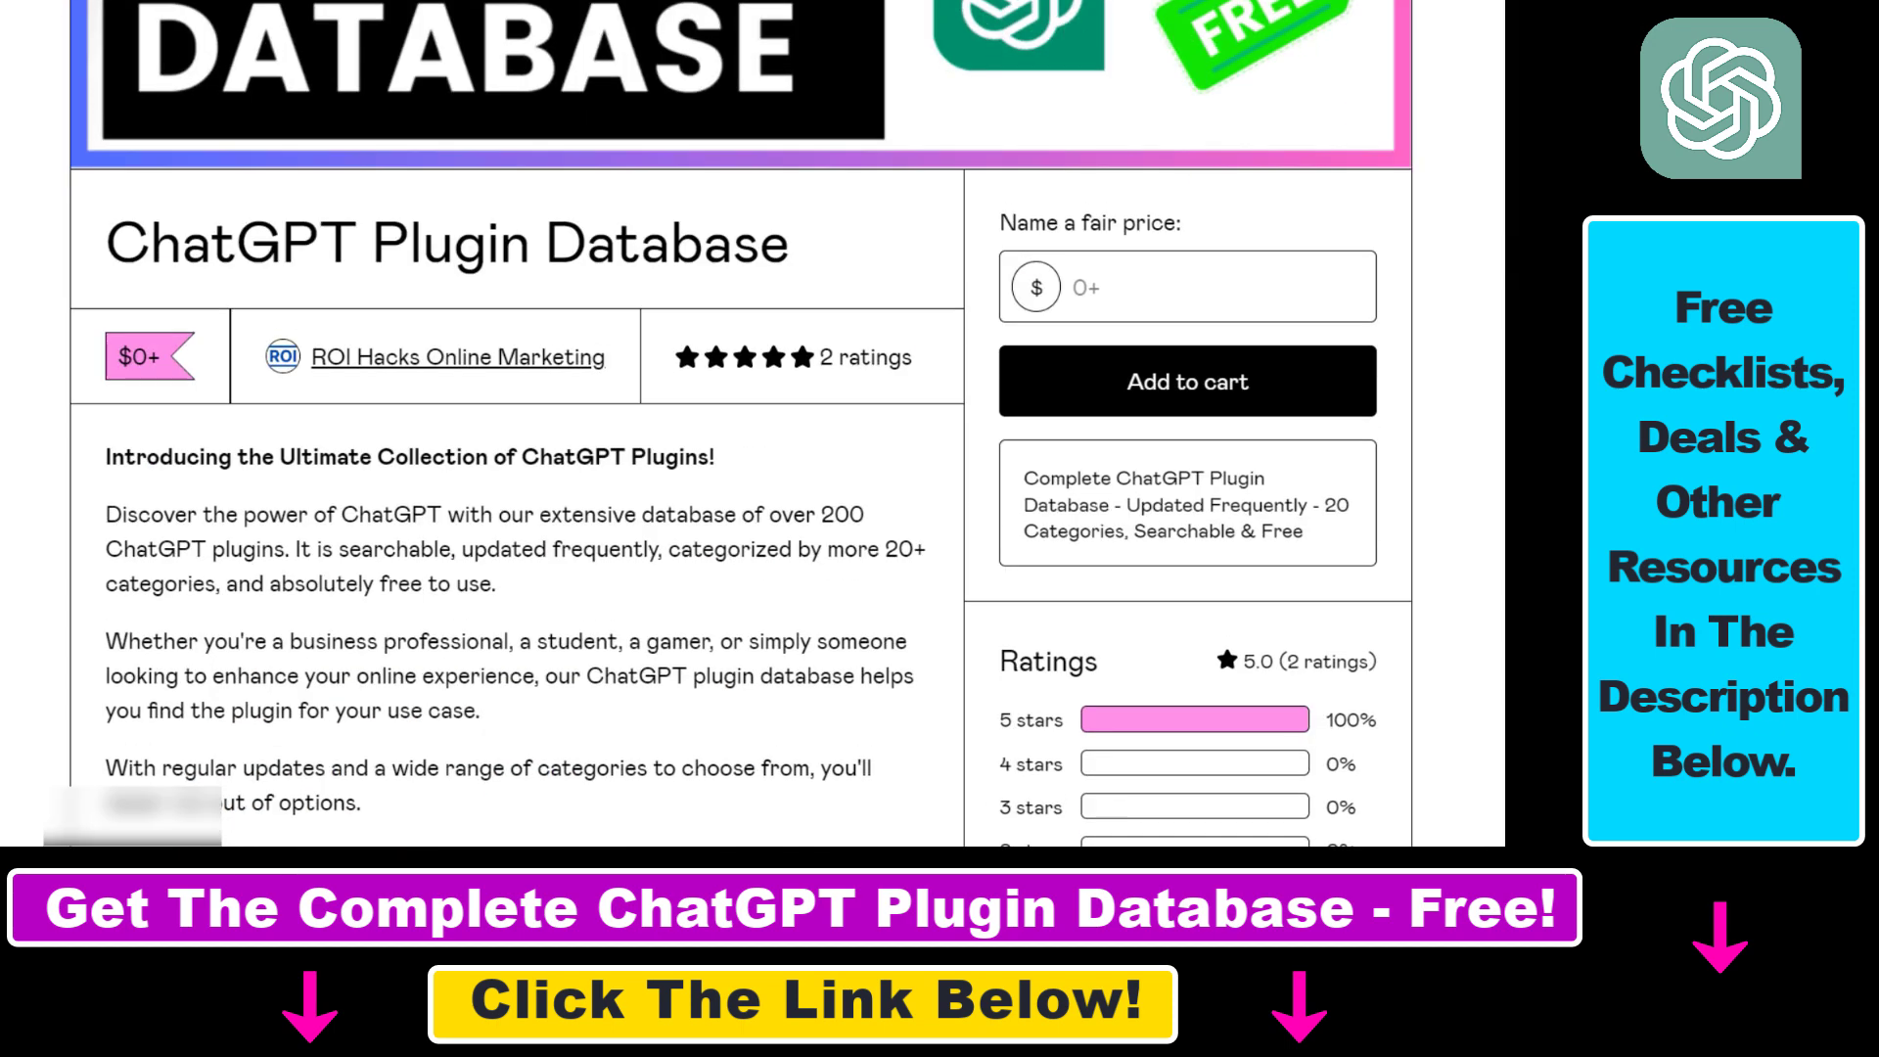
scroll(741, 424, down, 1)
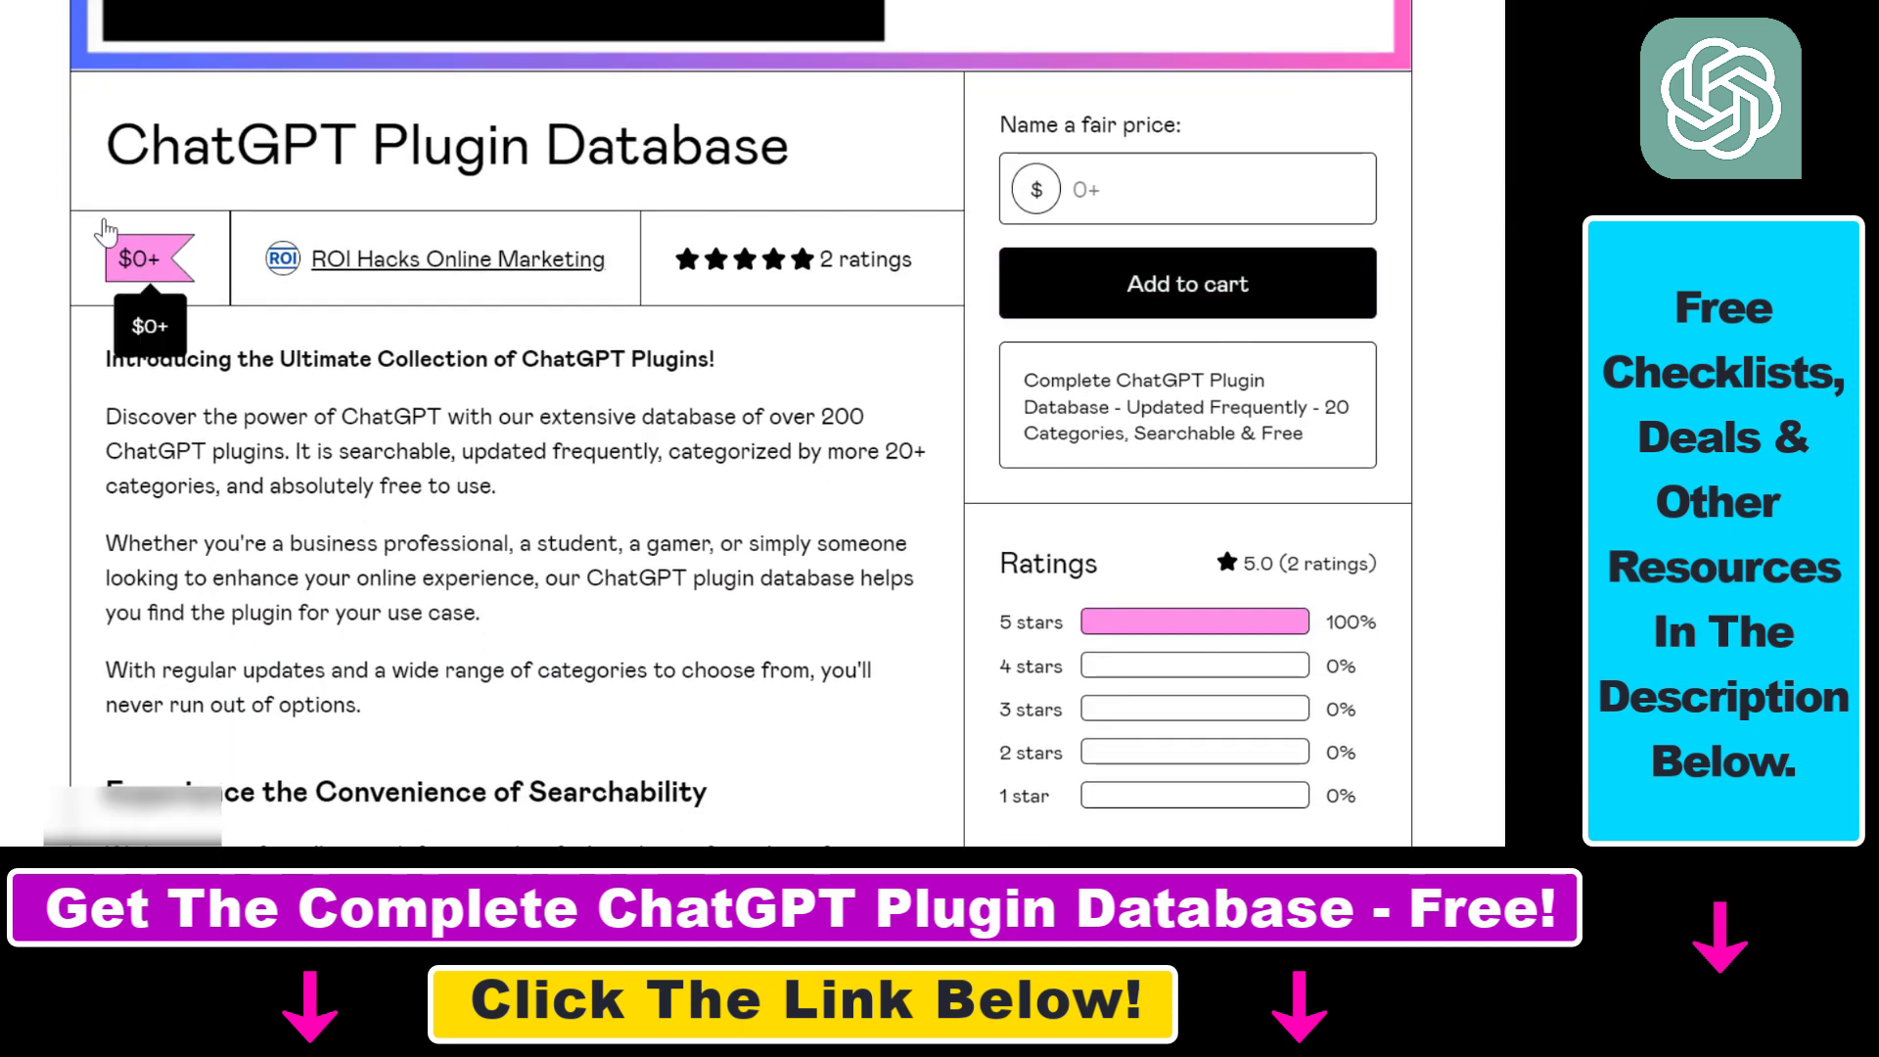
drag(104, 149, 859, 151)
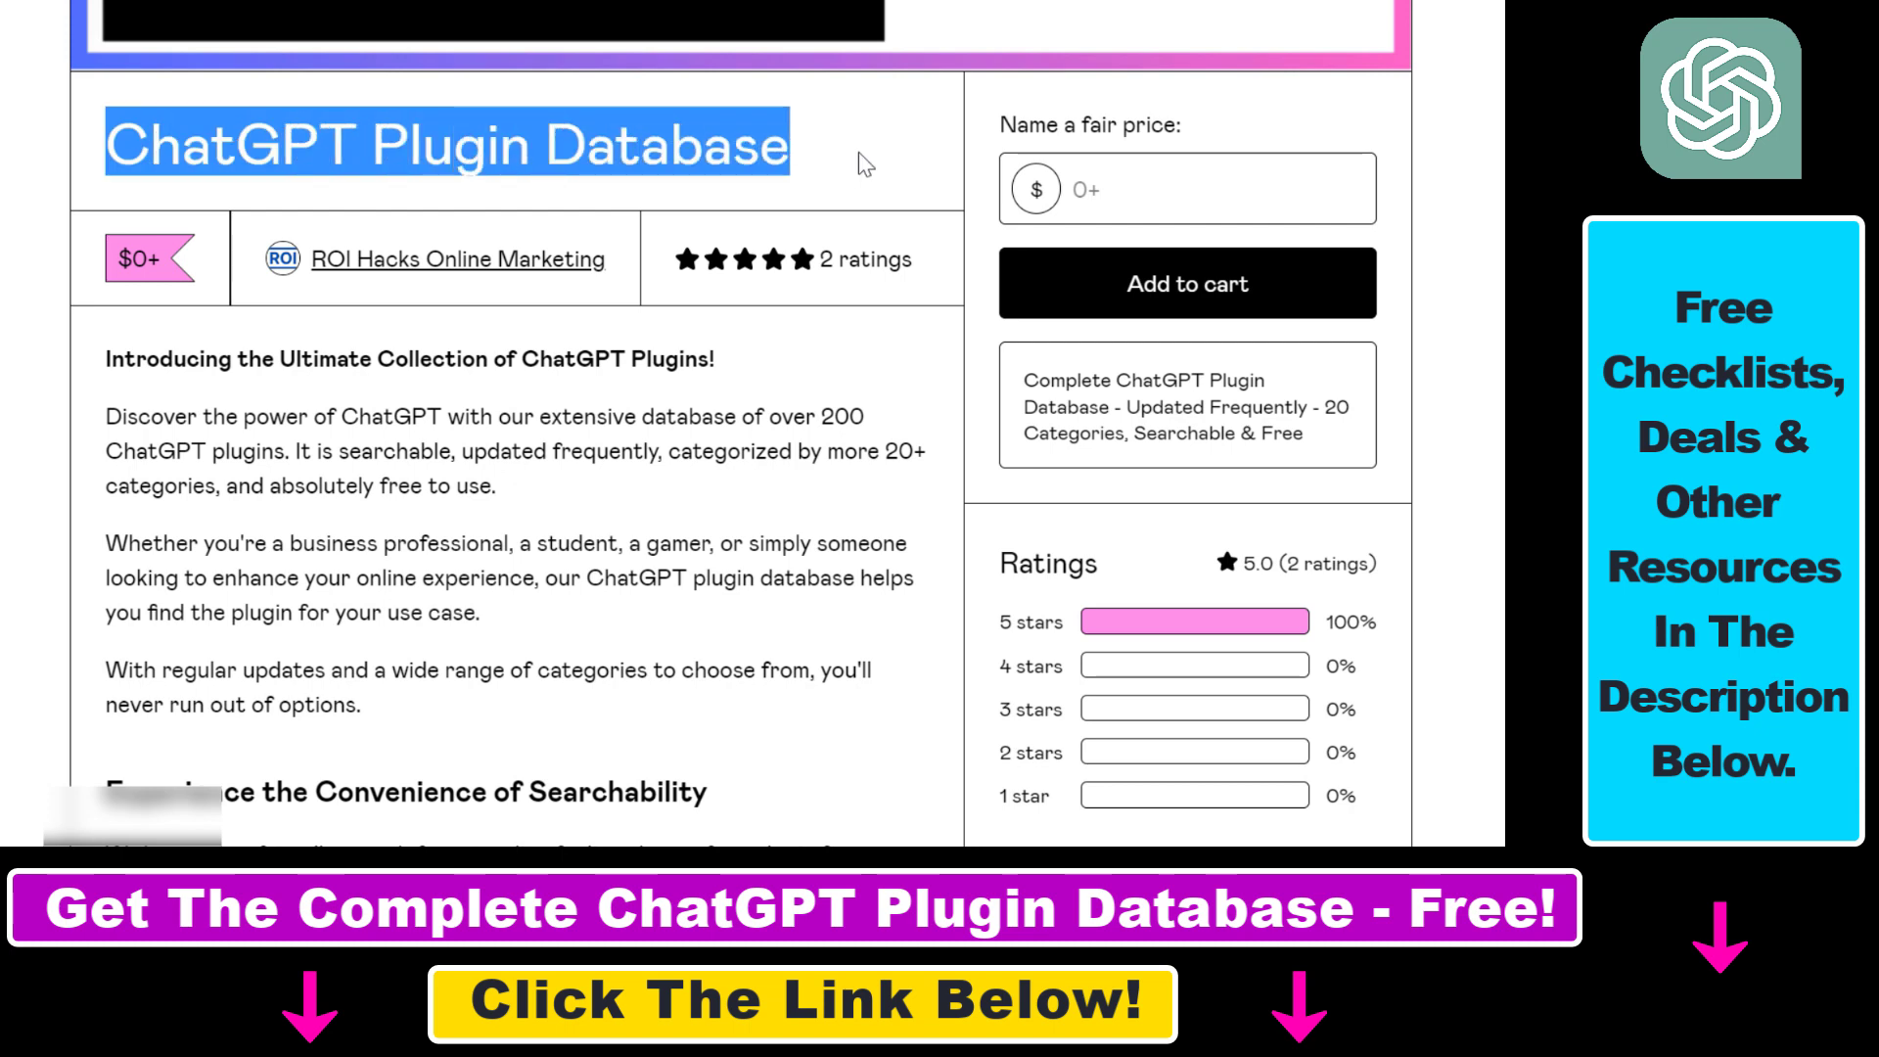
scroll(1038, 521, down, 3)
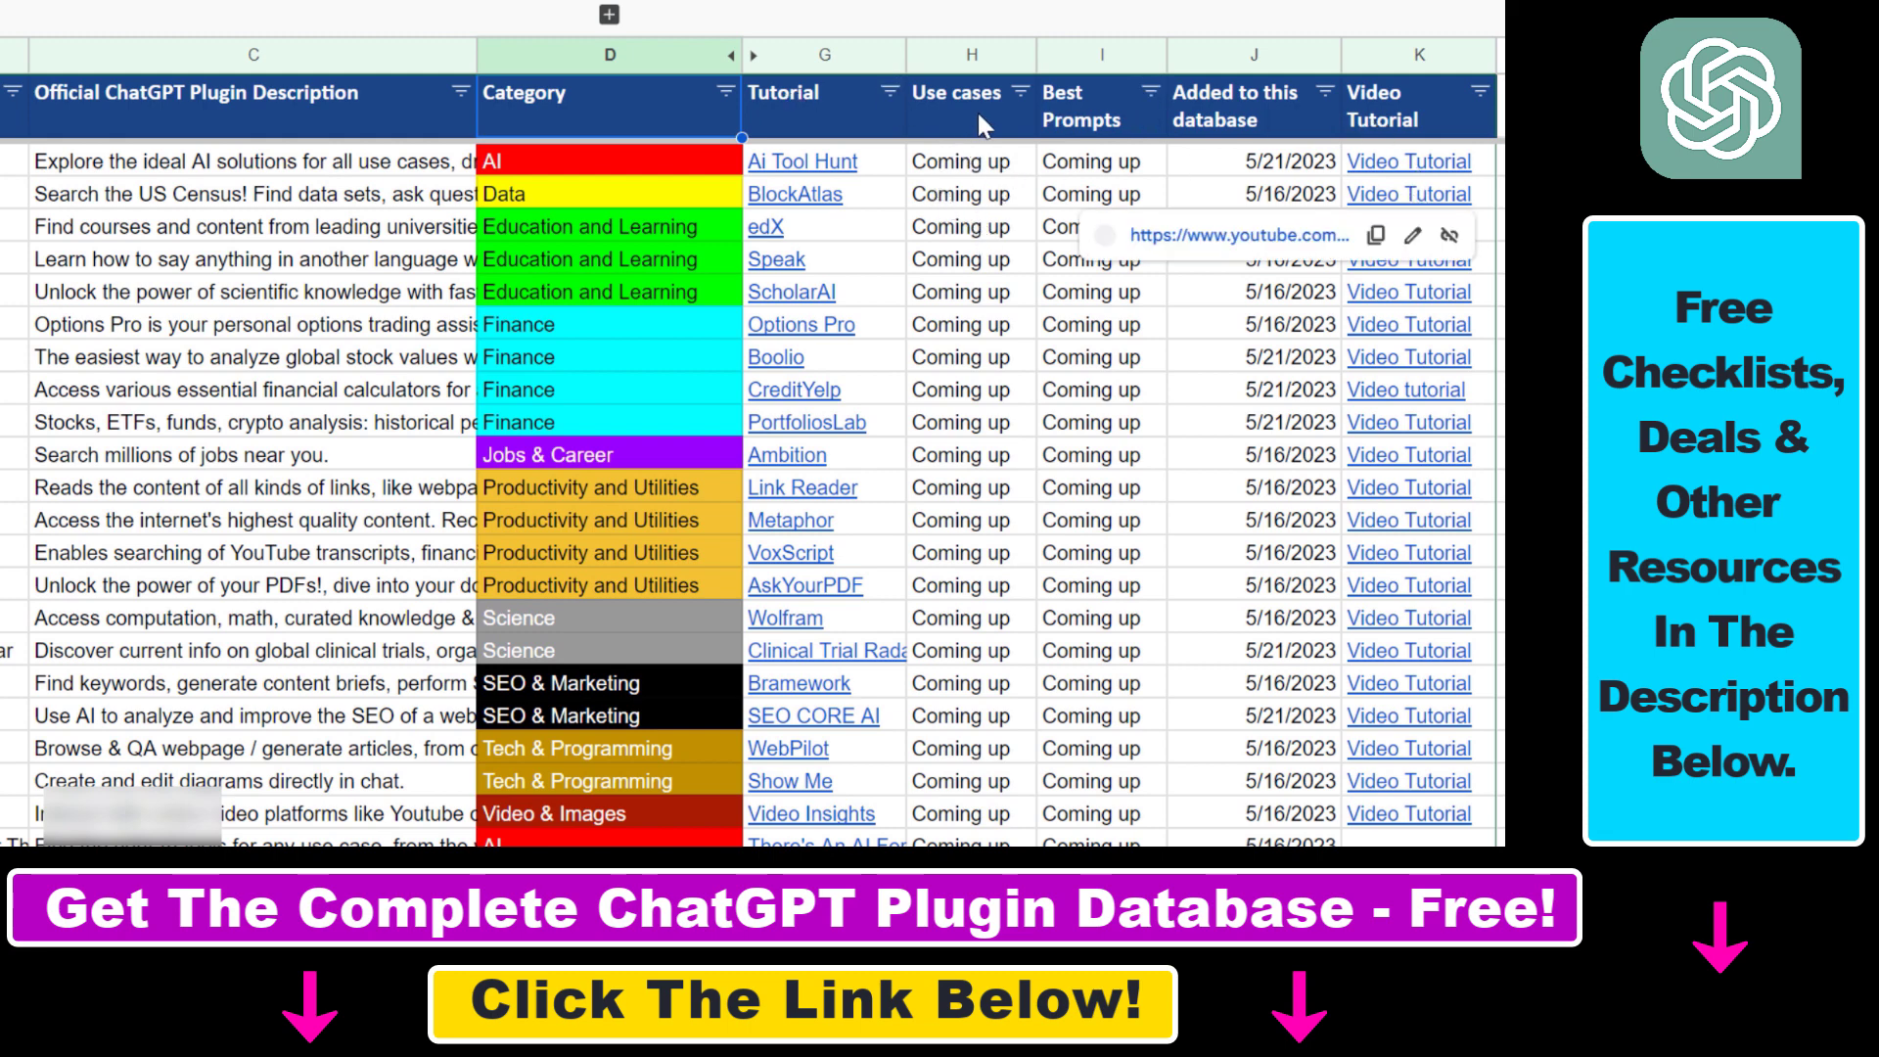
- Point out the database's Use cases and Best Prompts columns, then select the product's price field
drag(1151, 114, 969, 114)
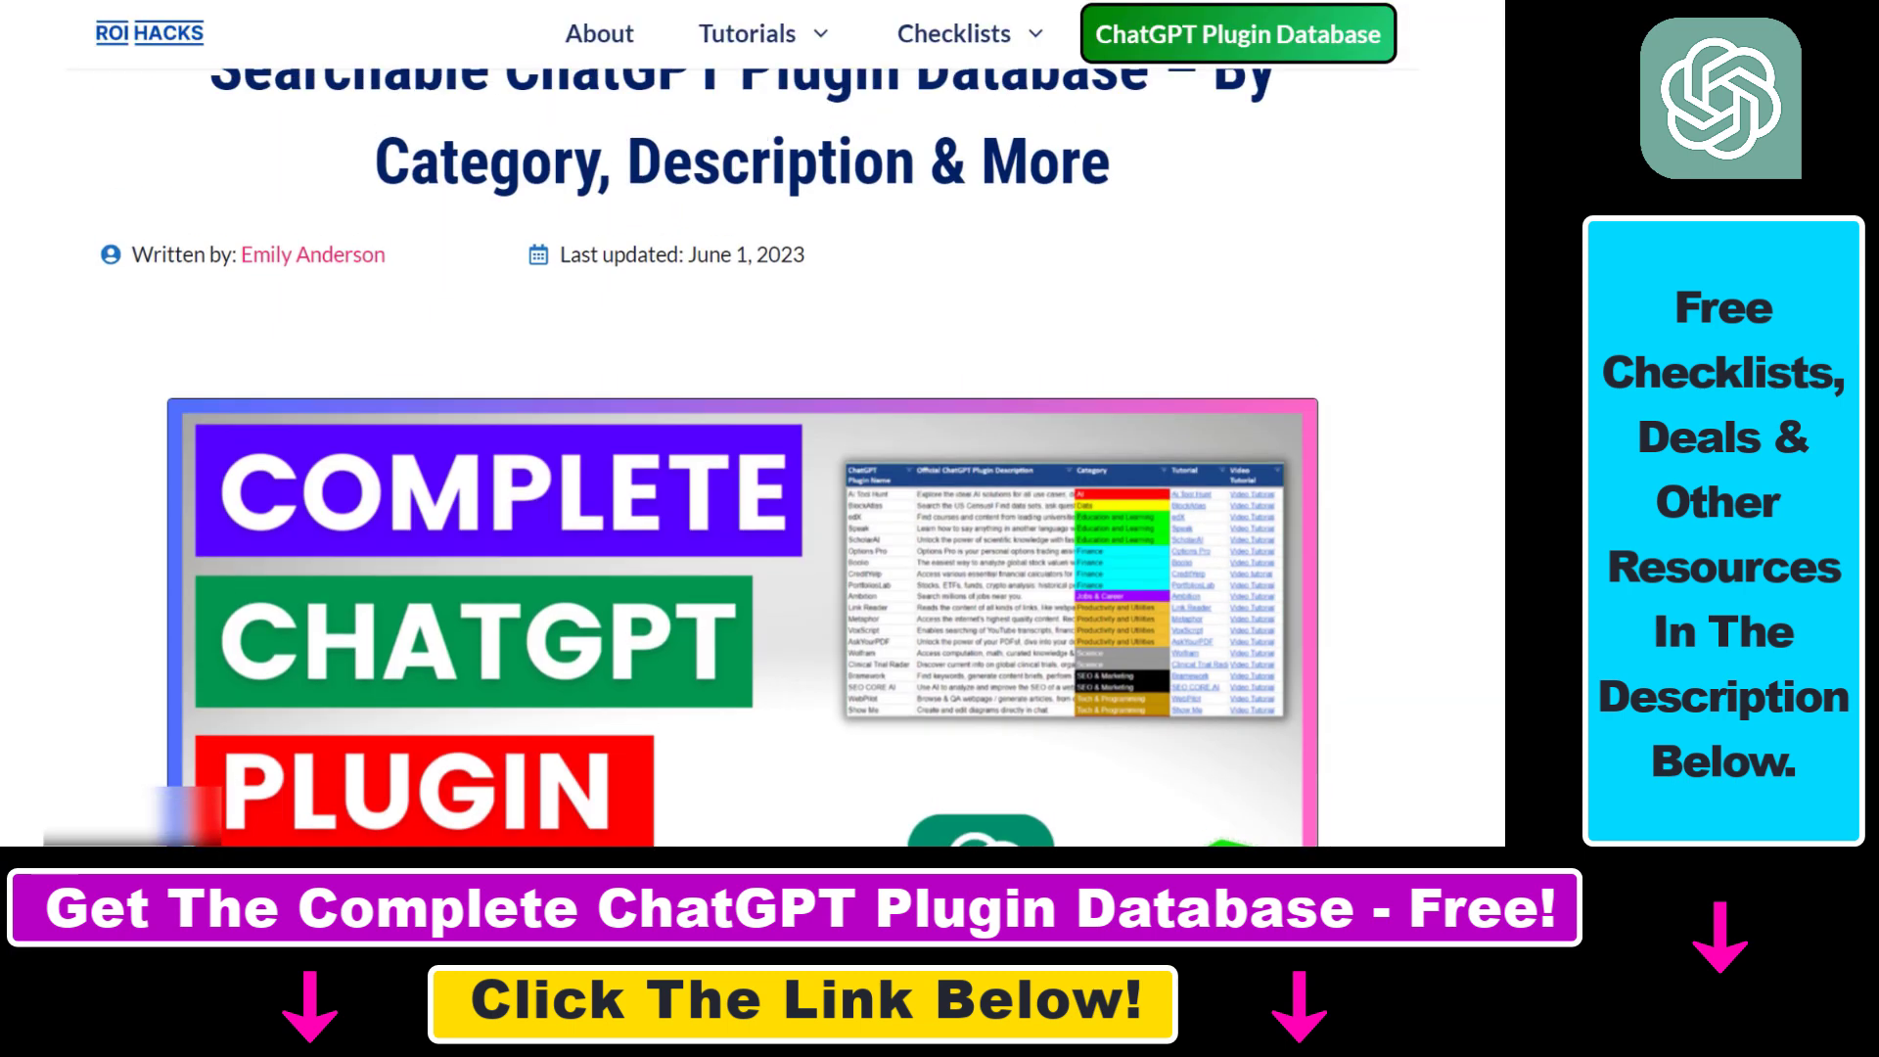
scroll(744, 451, down, 9)
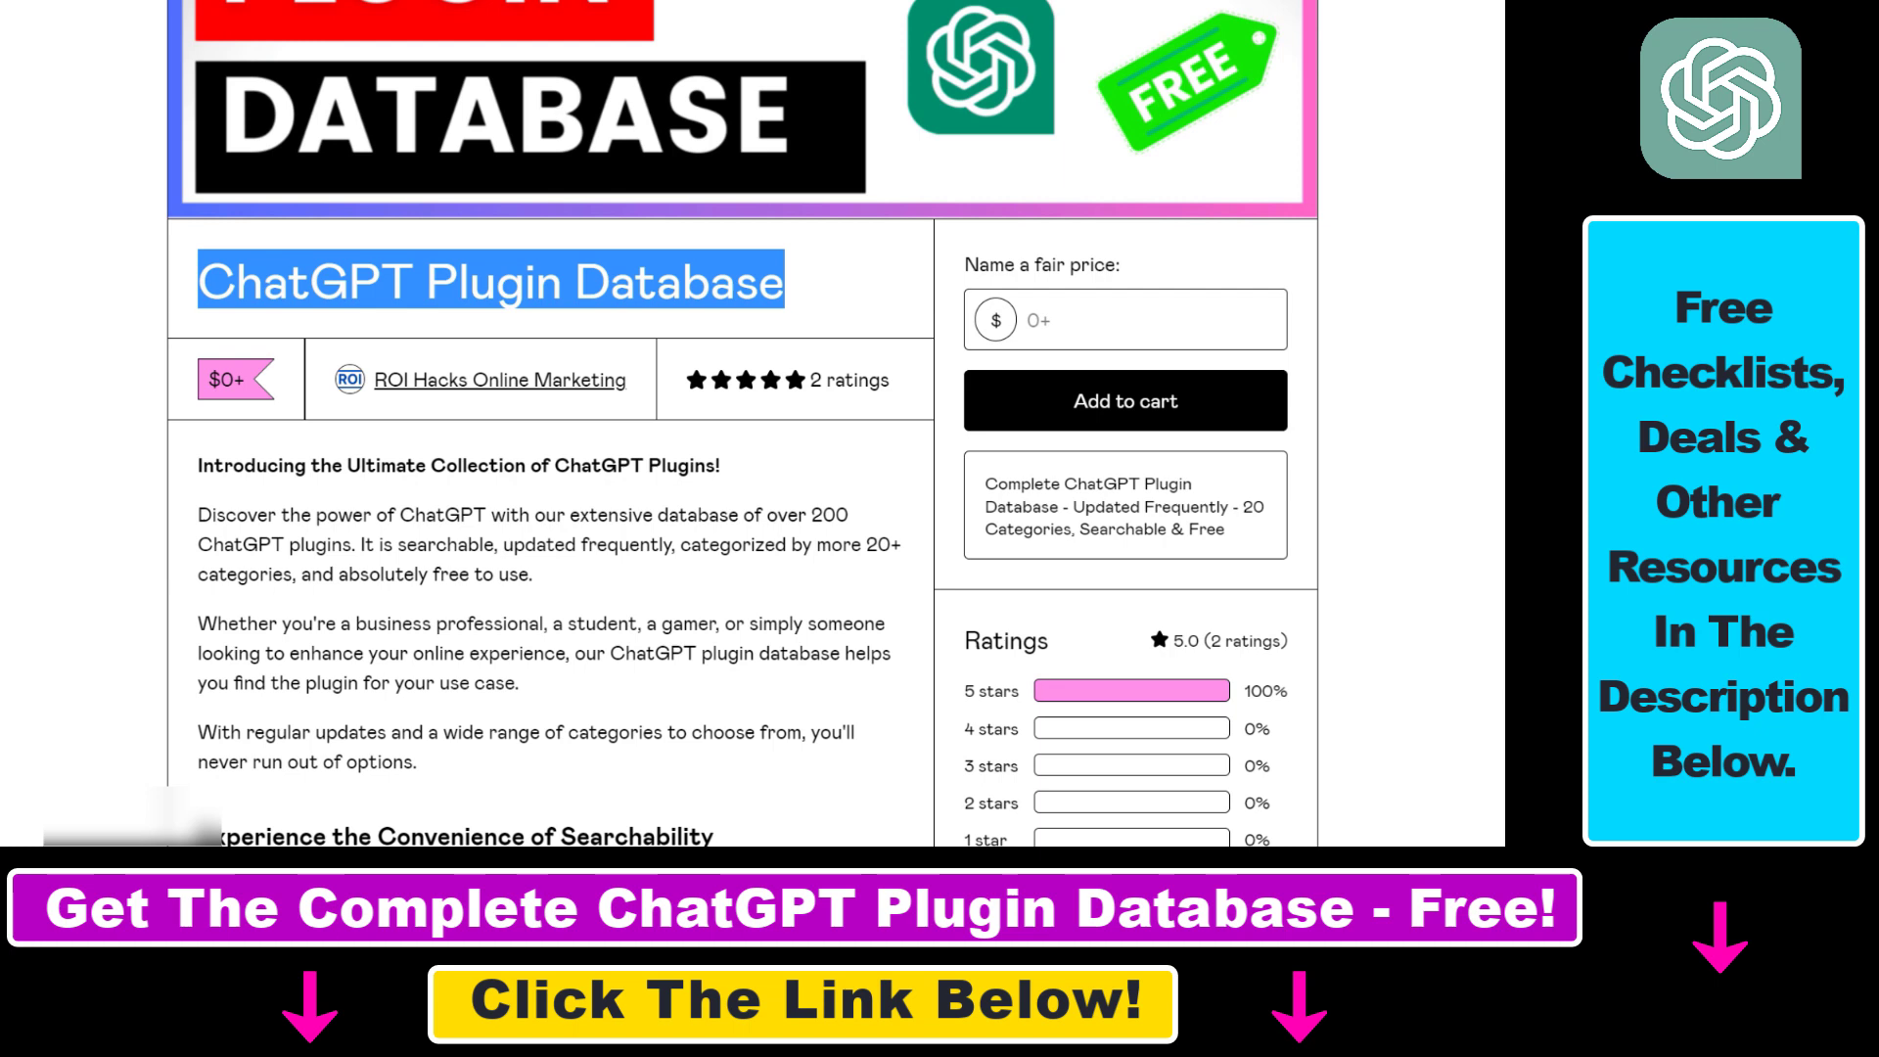
scroll(992, 176, down, 3)
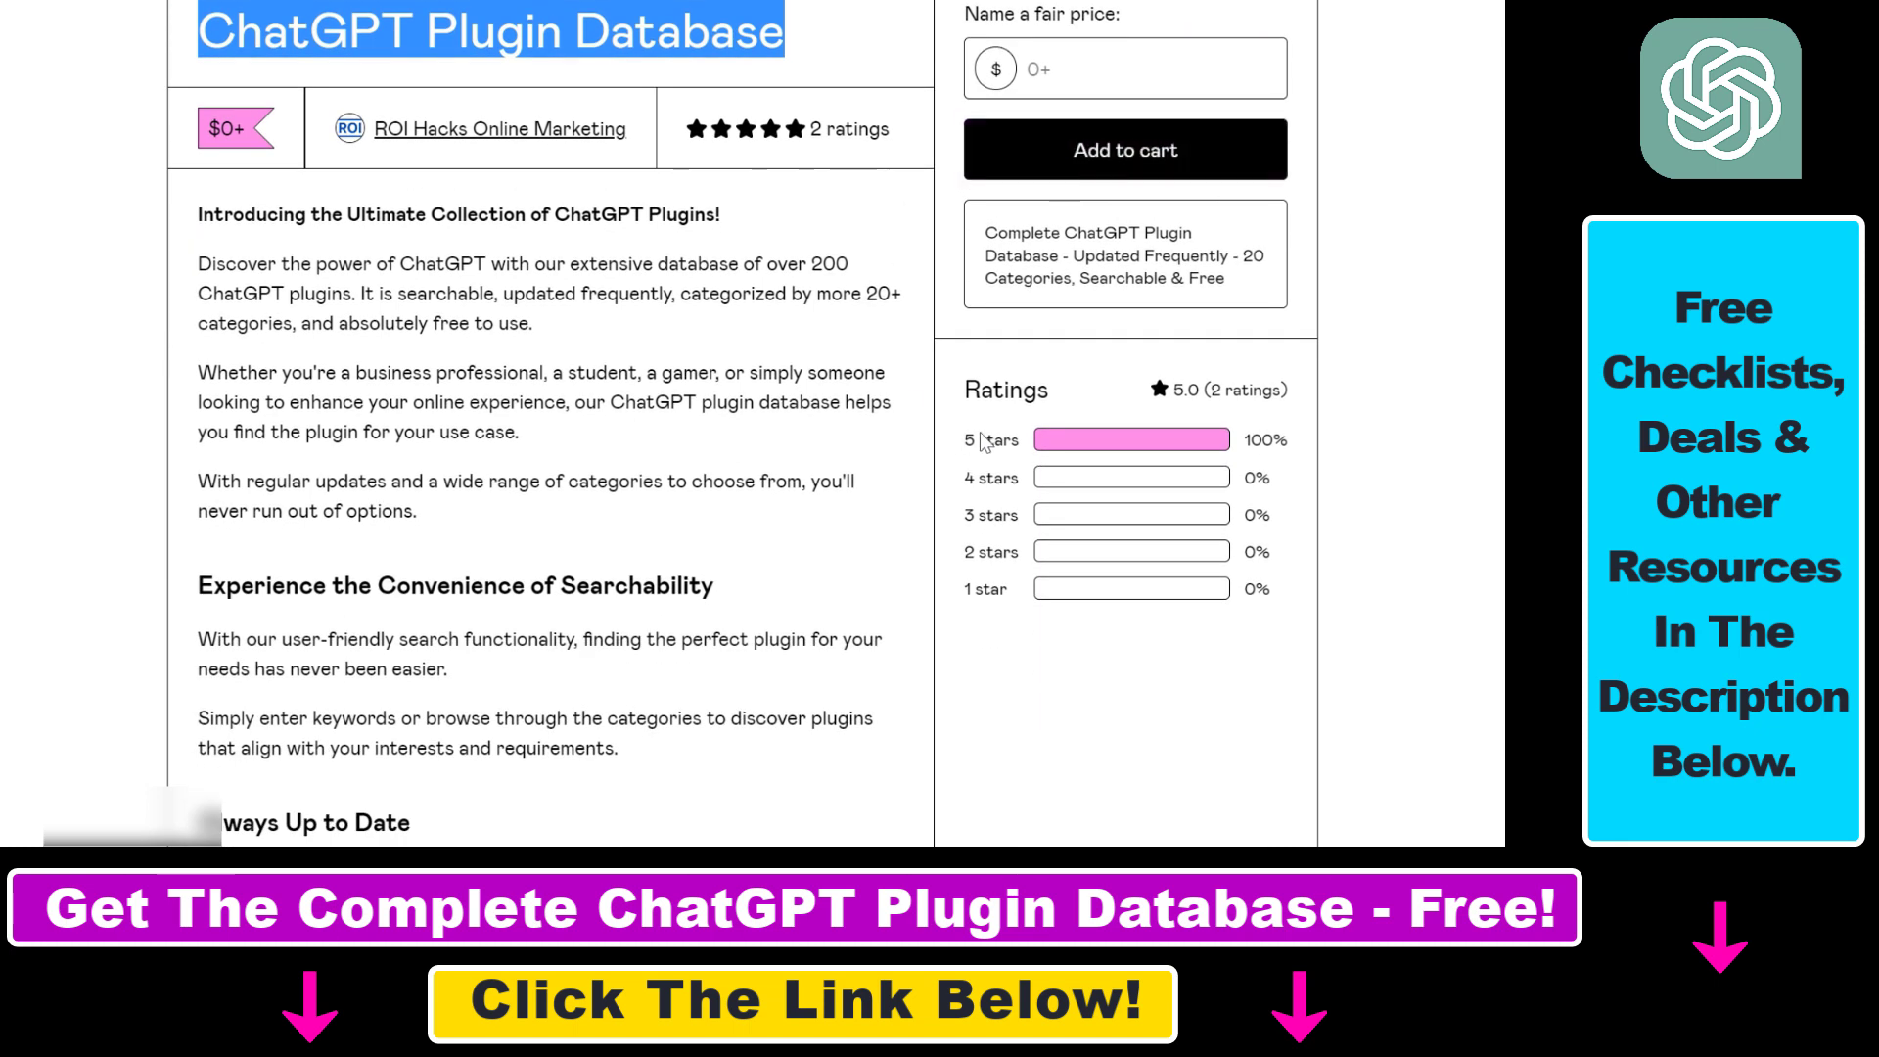
click(1057, 68)
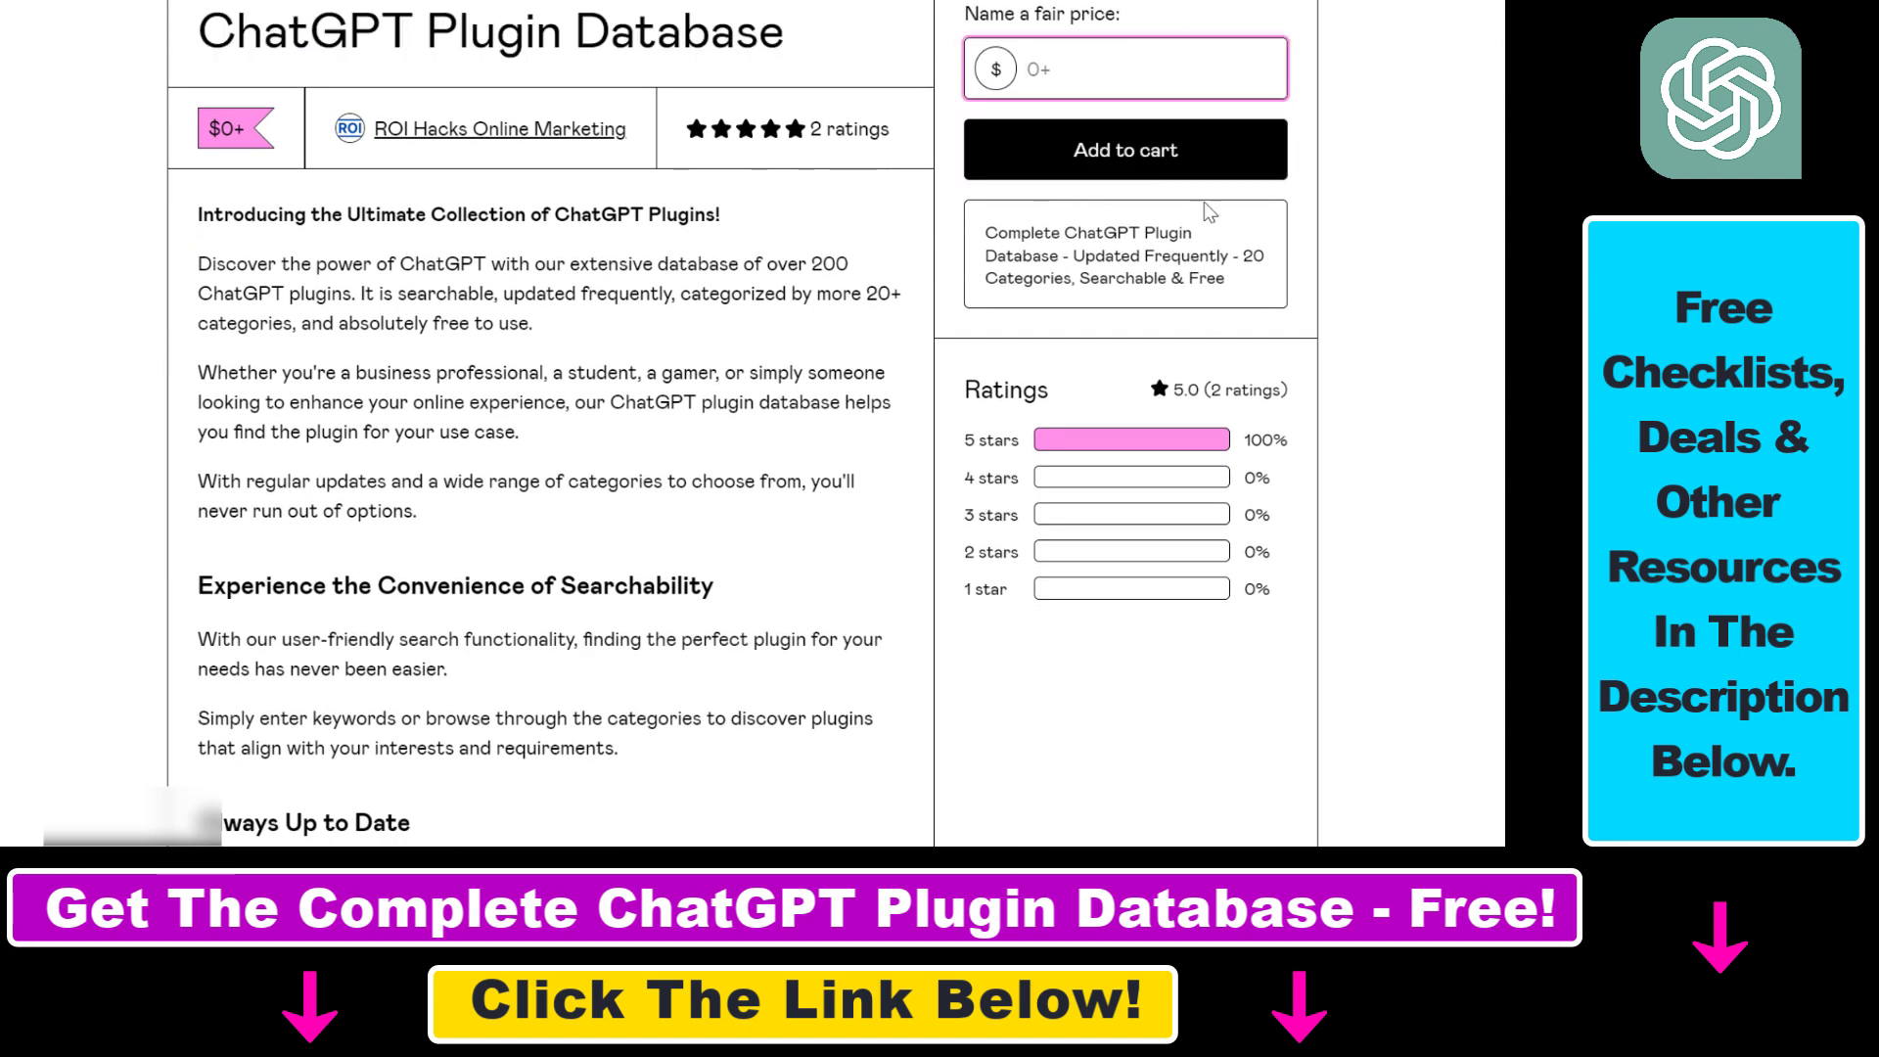
- Add the free plugin database to the cart and expand the YouTube video's description
click(1155, 150)
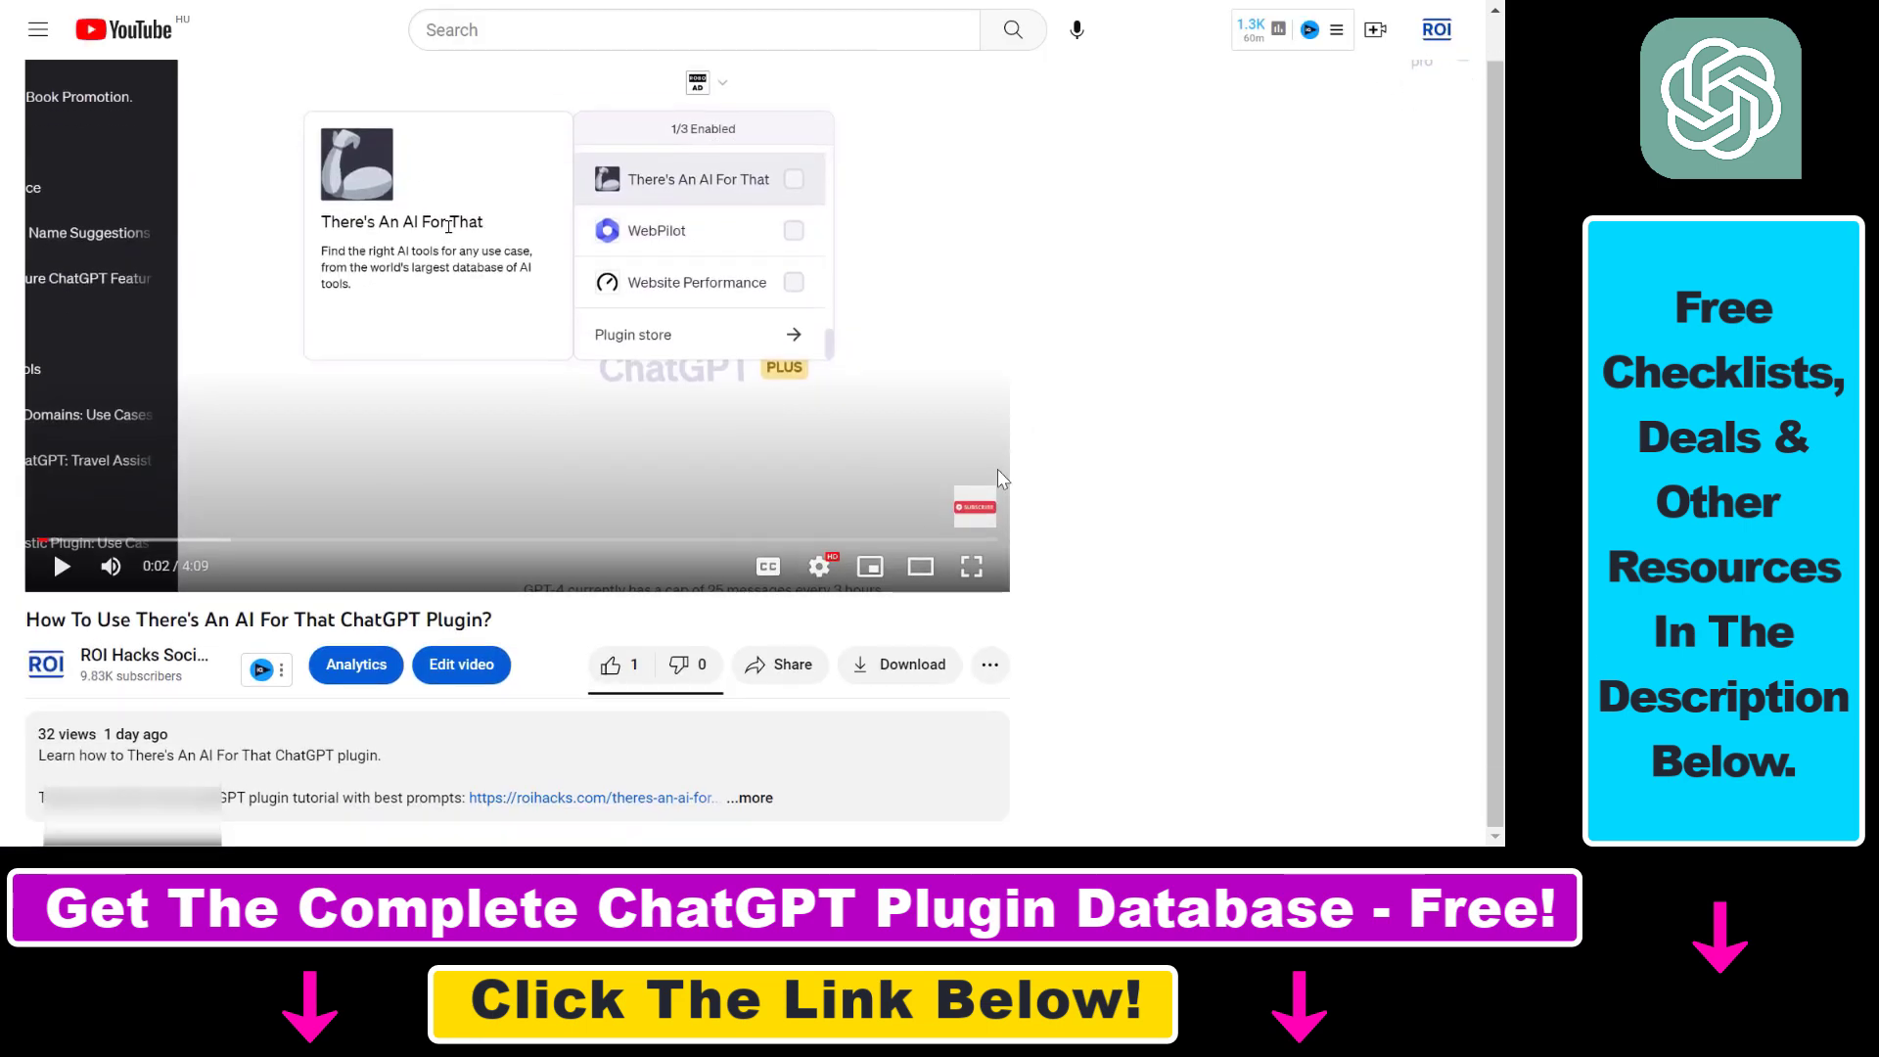
click(750, 798)
scroll(734, 748, down, 2)
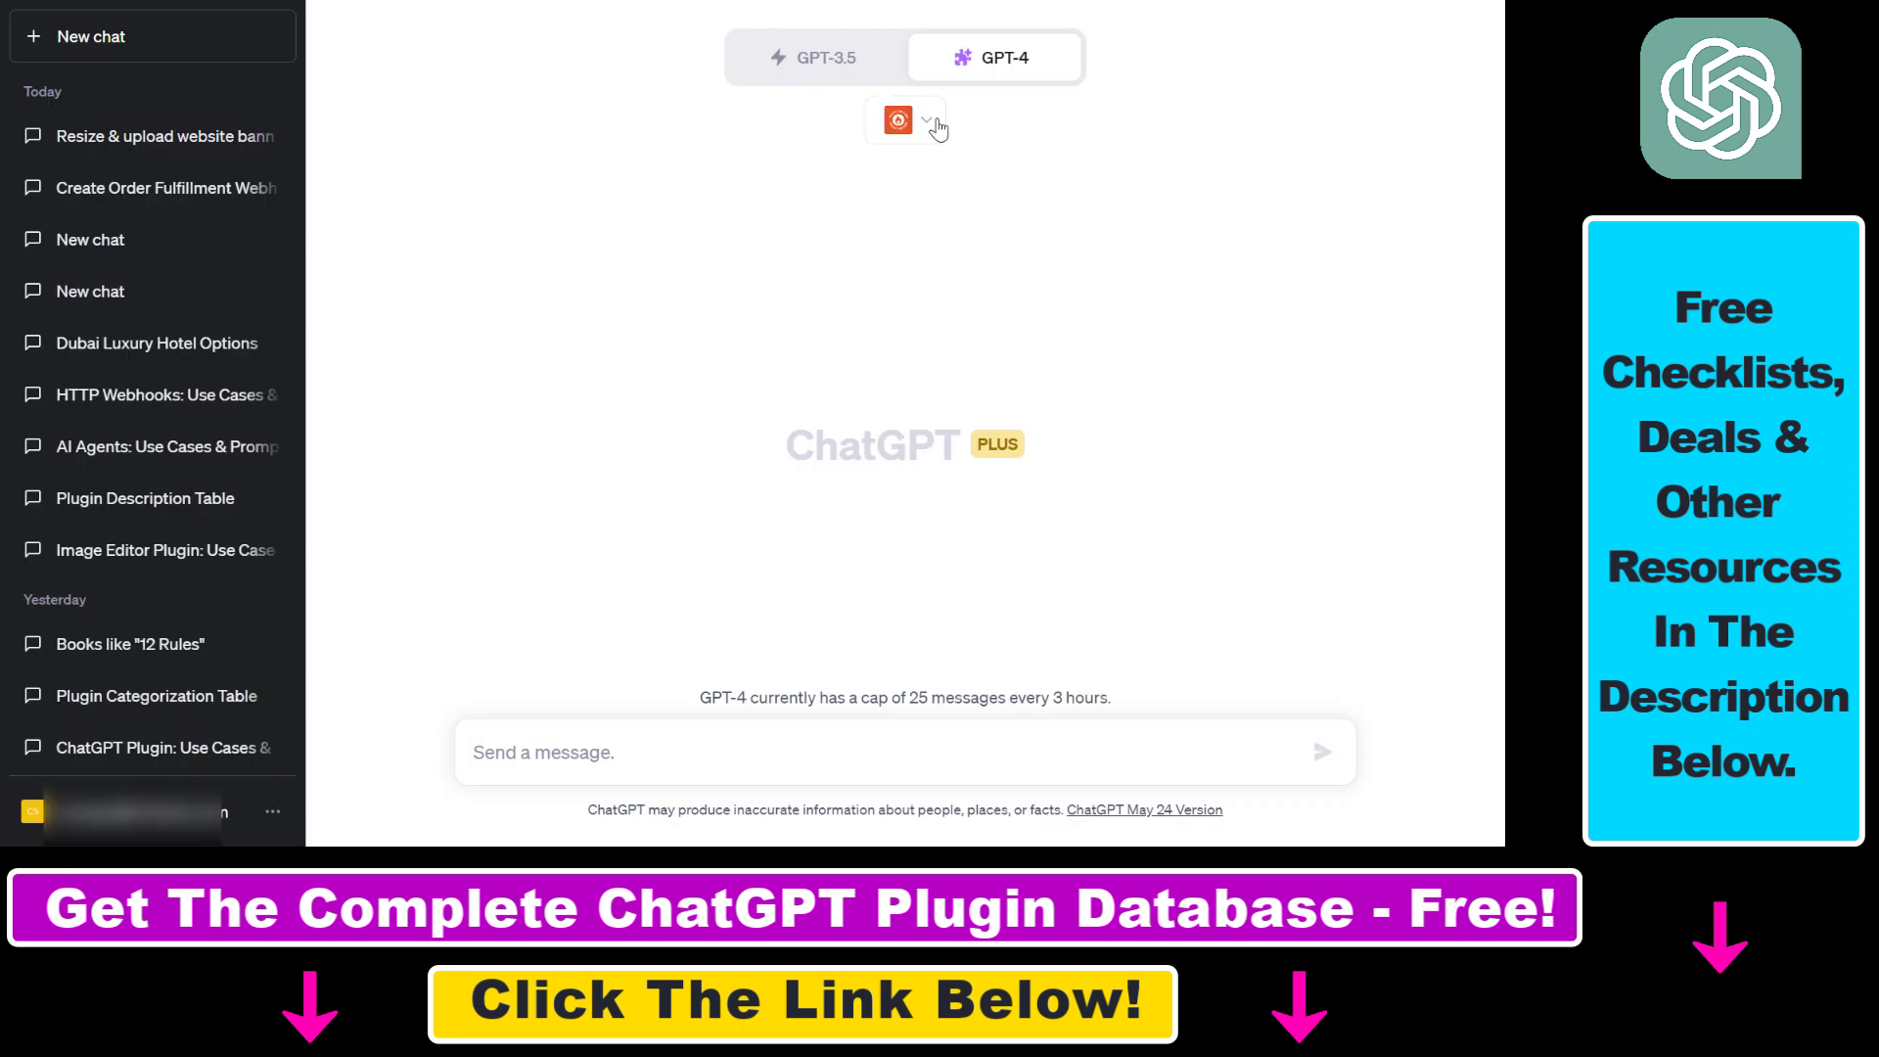
- Review the list of enabled ChatGPT plugins, then close it
click(910, 132)
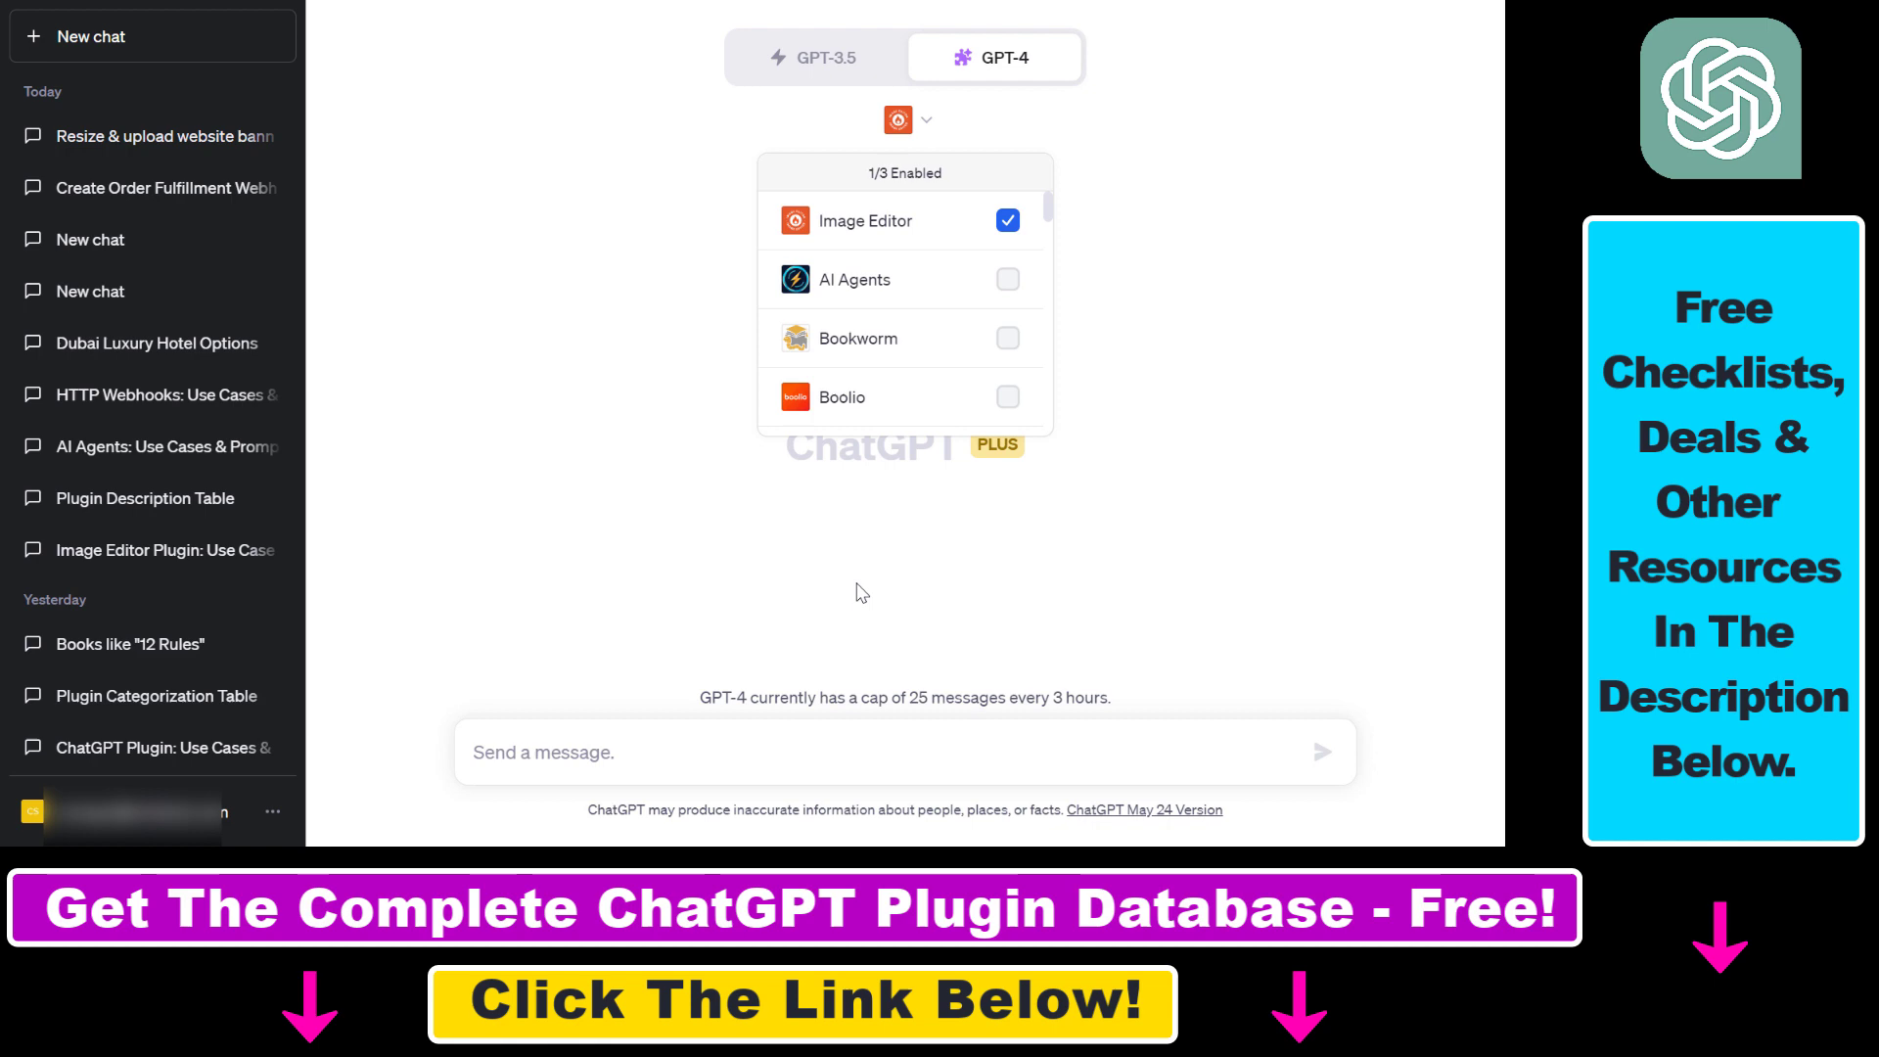
click(550, 436)
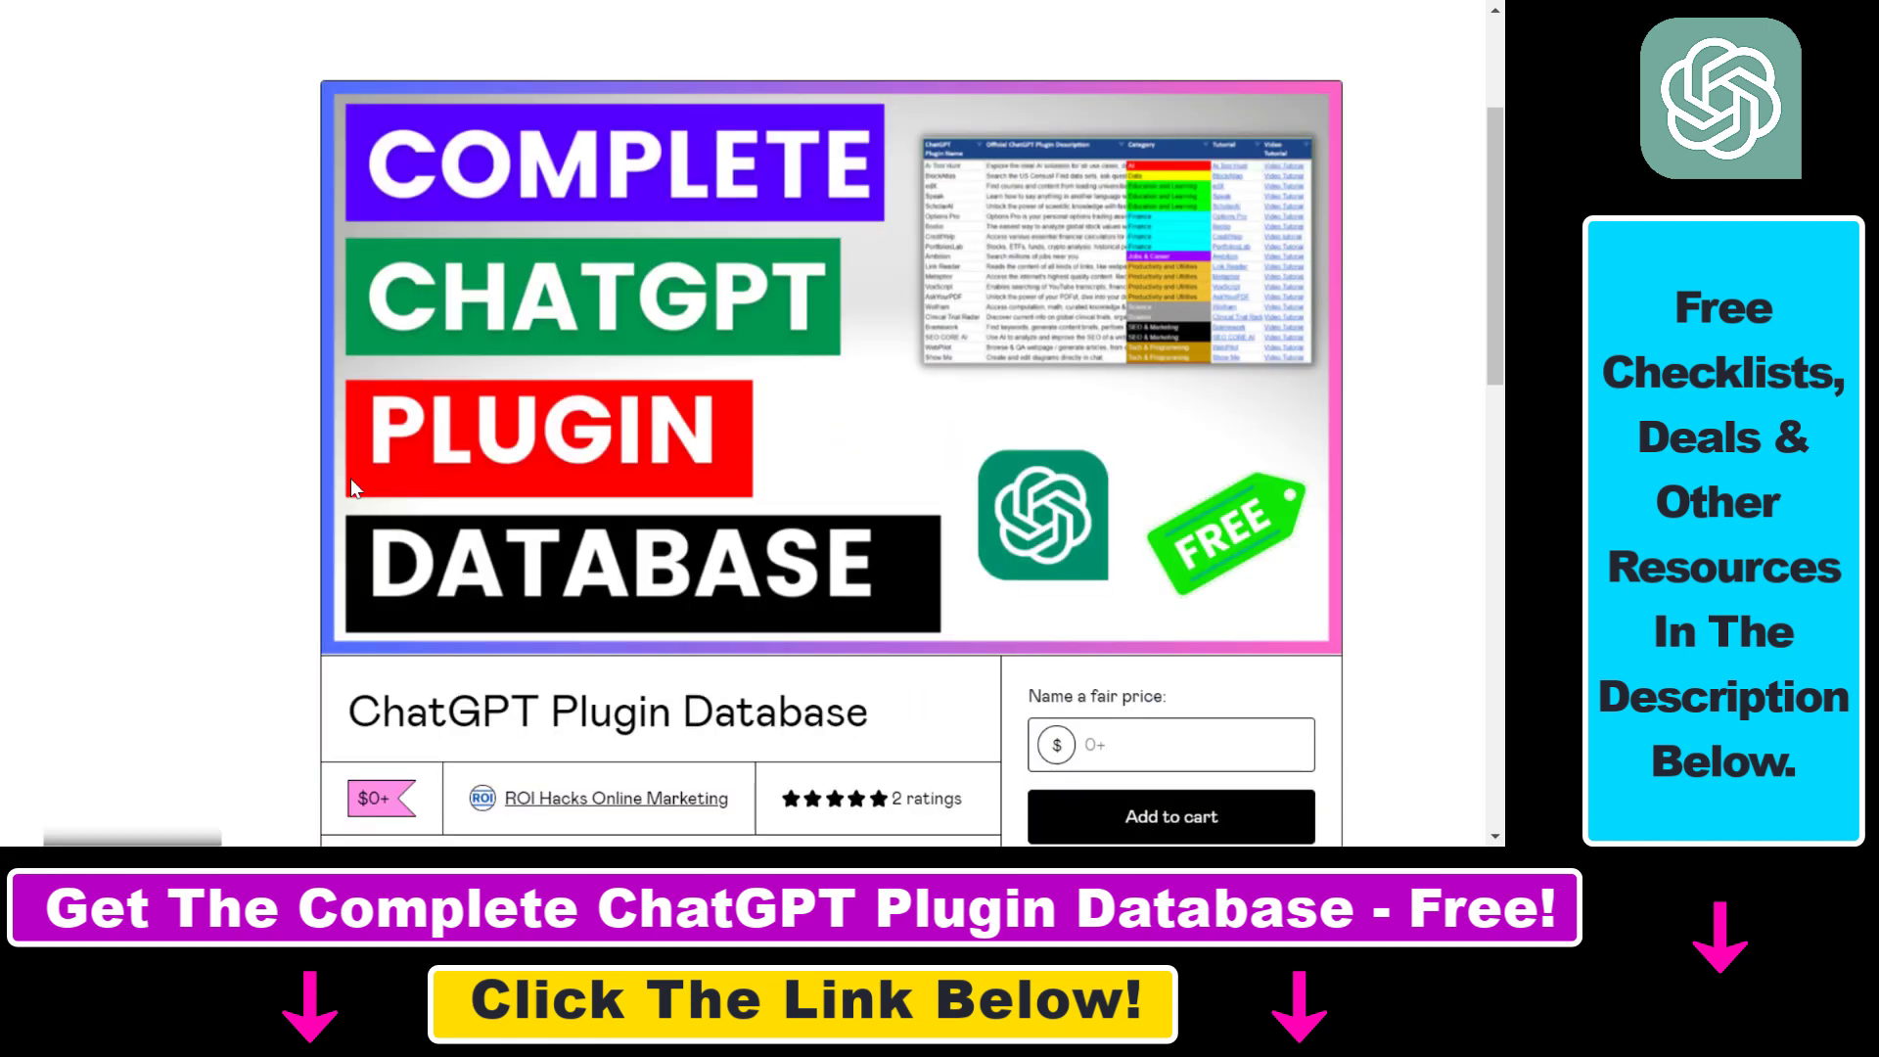
scroll(832, 441, down, 7)
scroll(832, 441, up, 9)
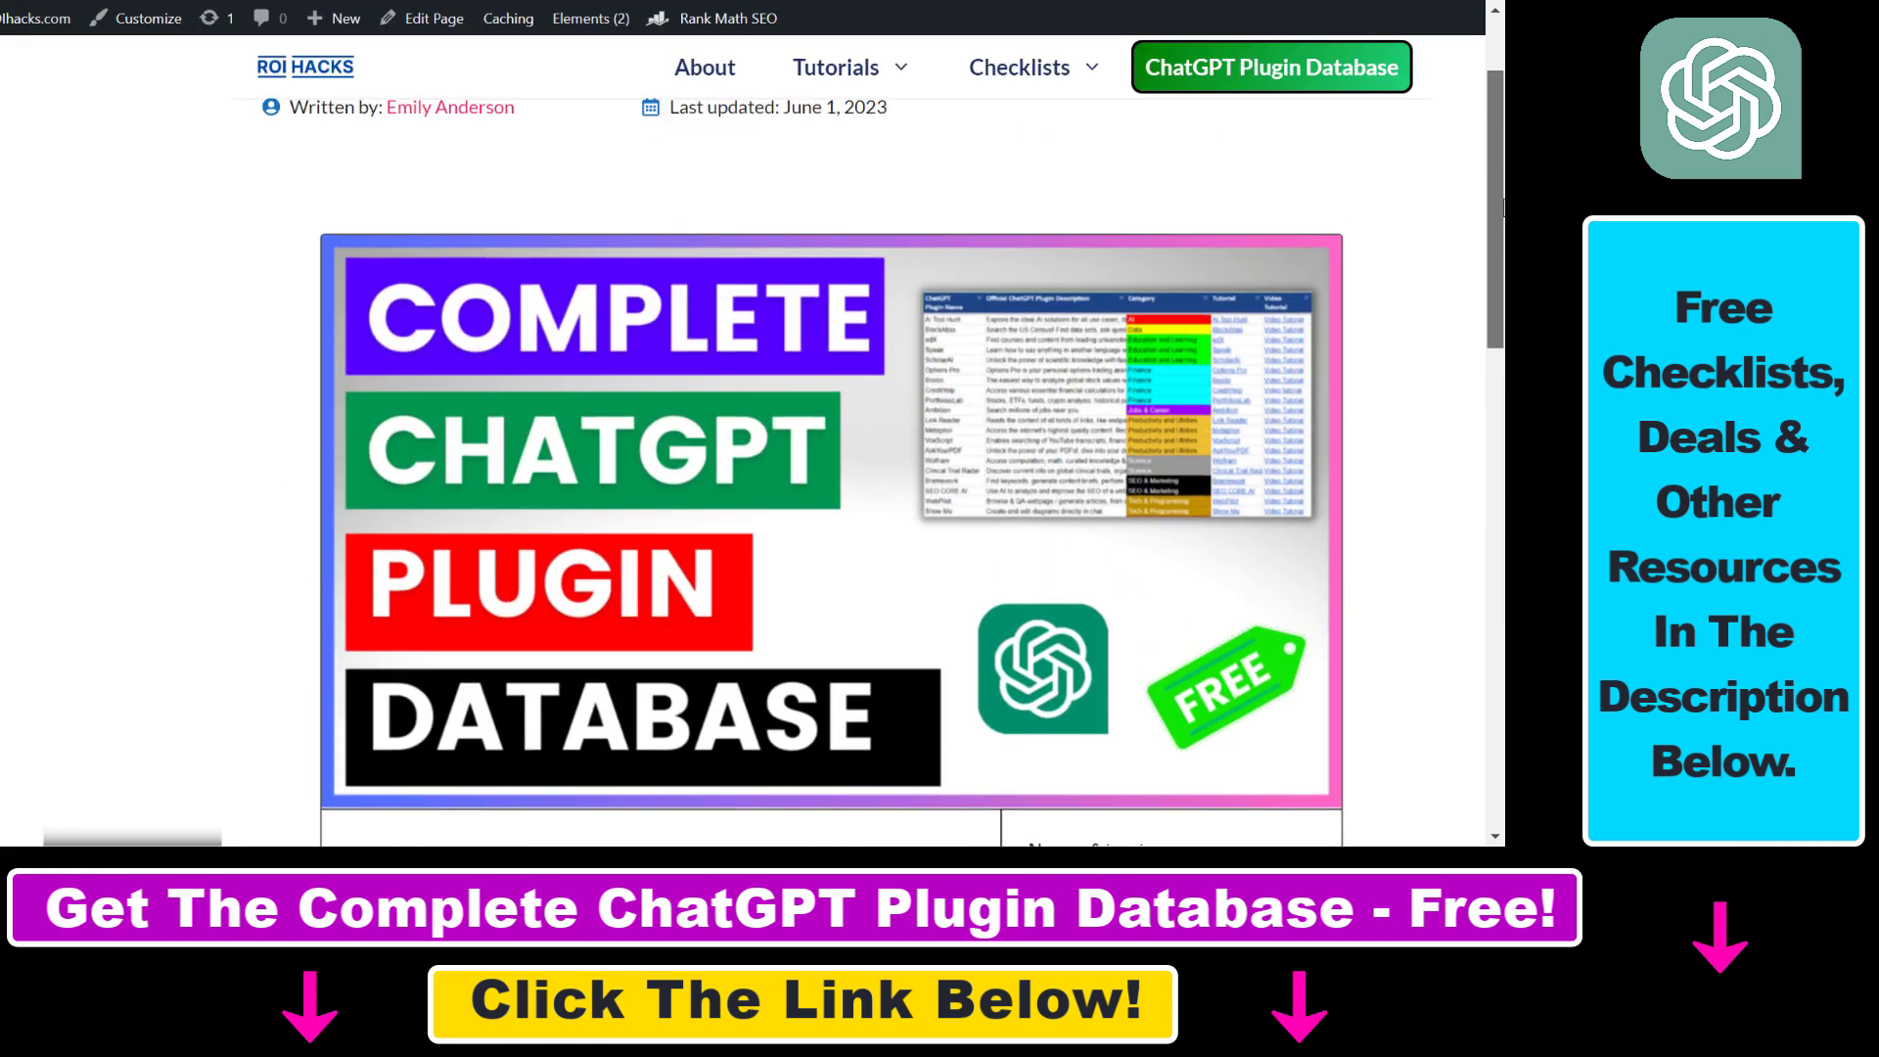
- Copy the address of the ChatGPT Plugin Database banner image from its context menu
scroll(1504, 207, down, 1)
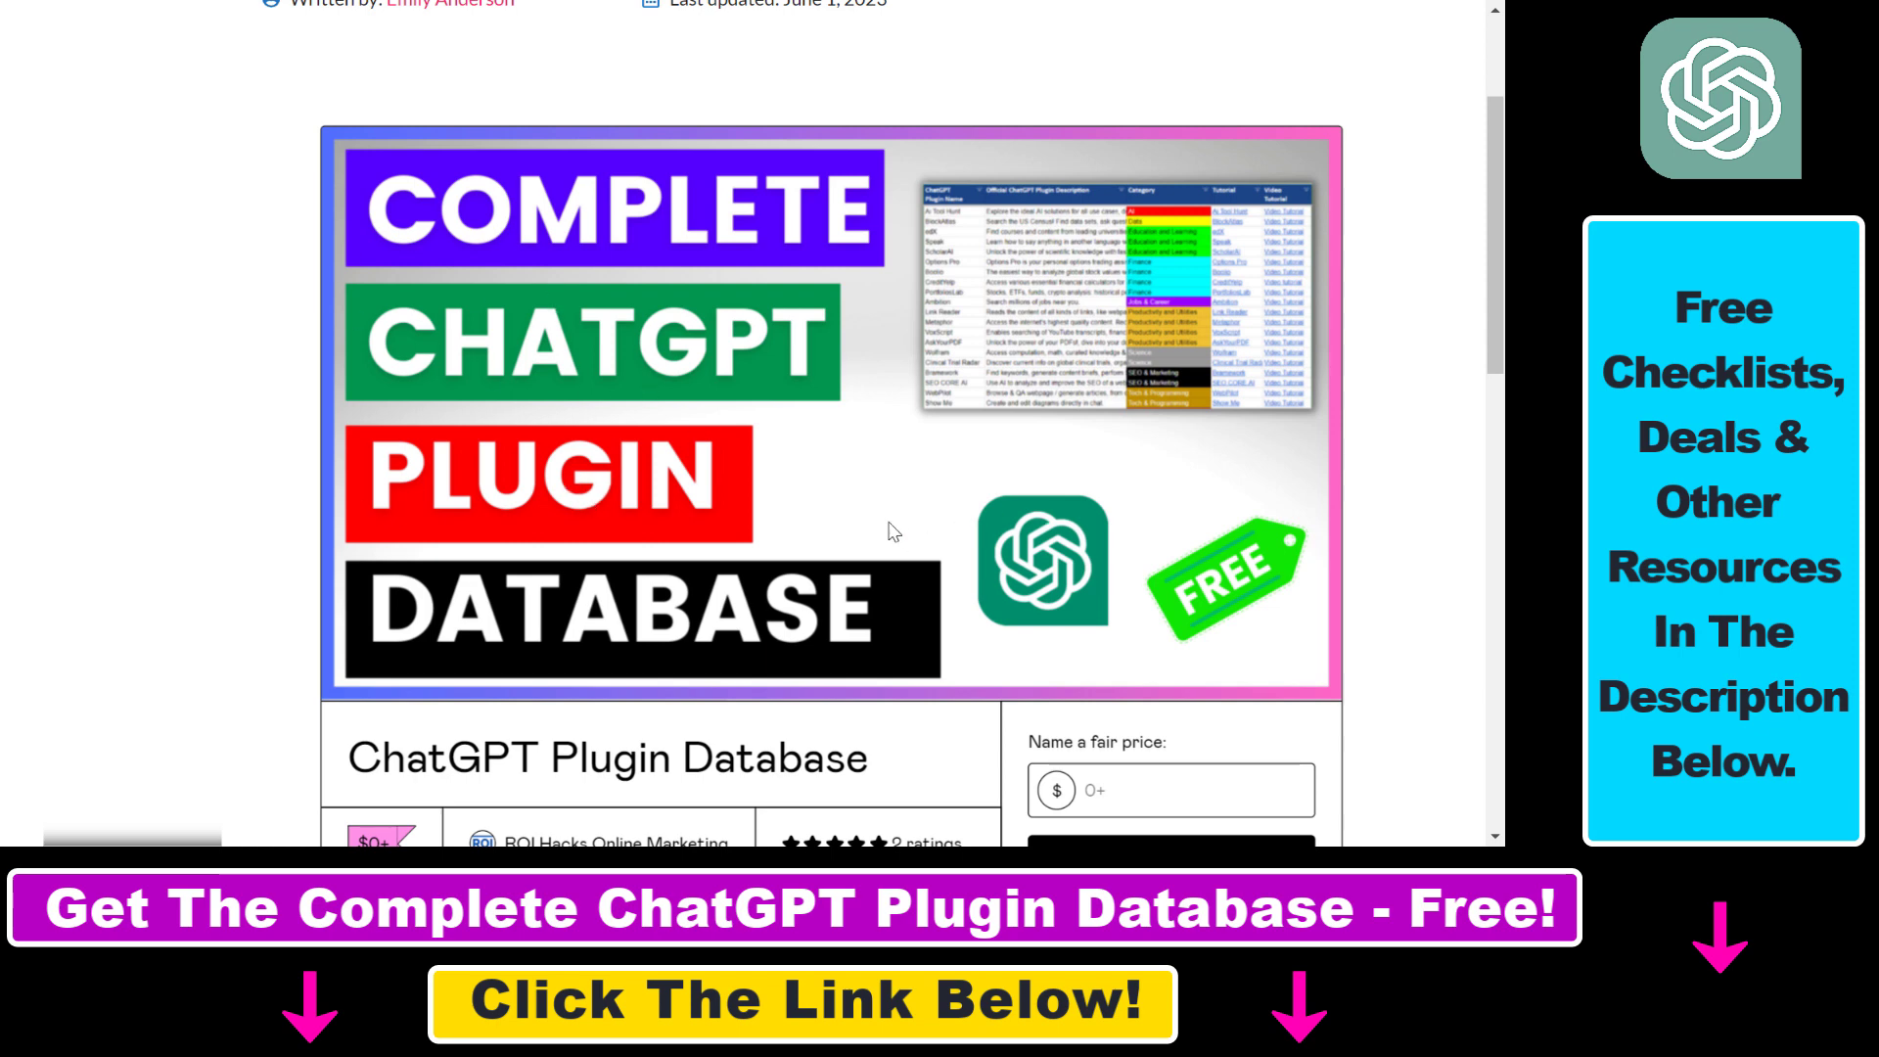
right_click(451, 277)
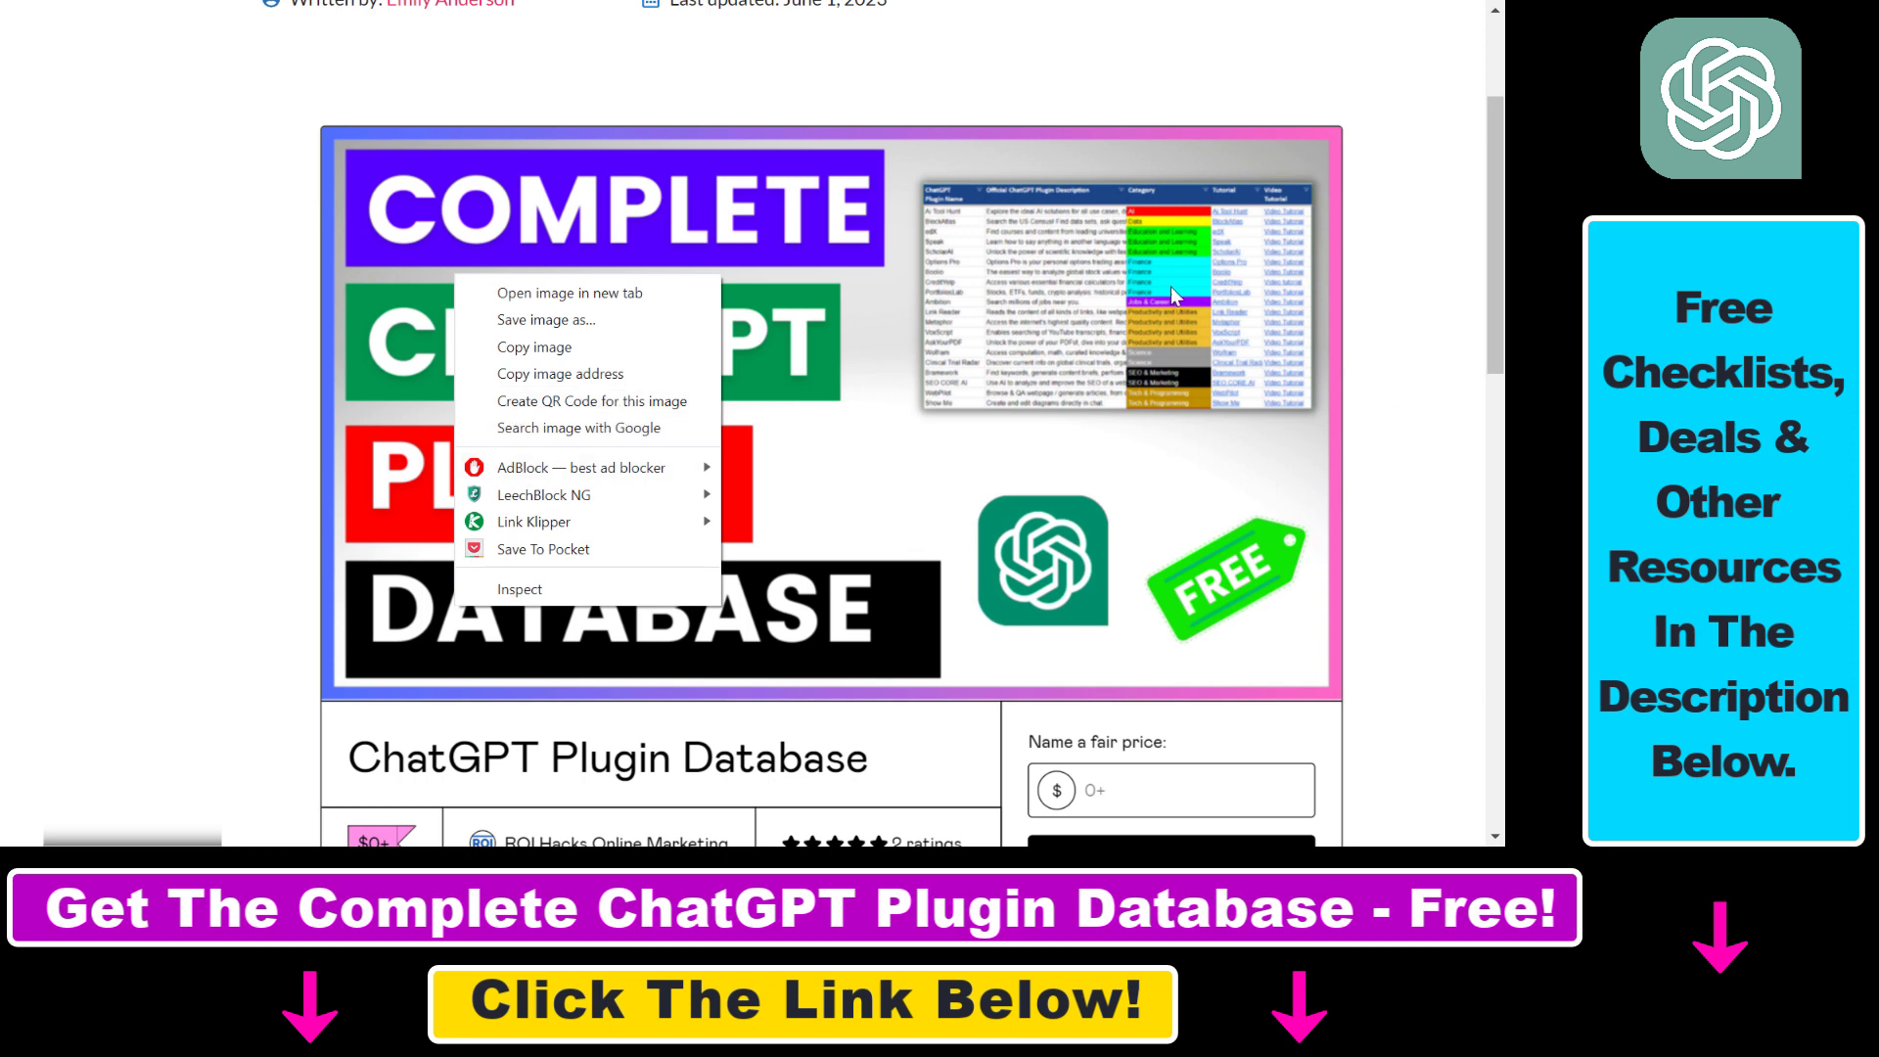
click(213, 358)
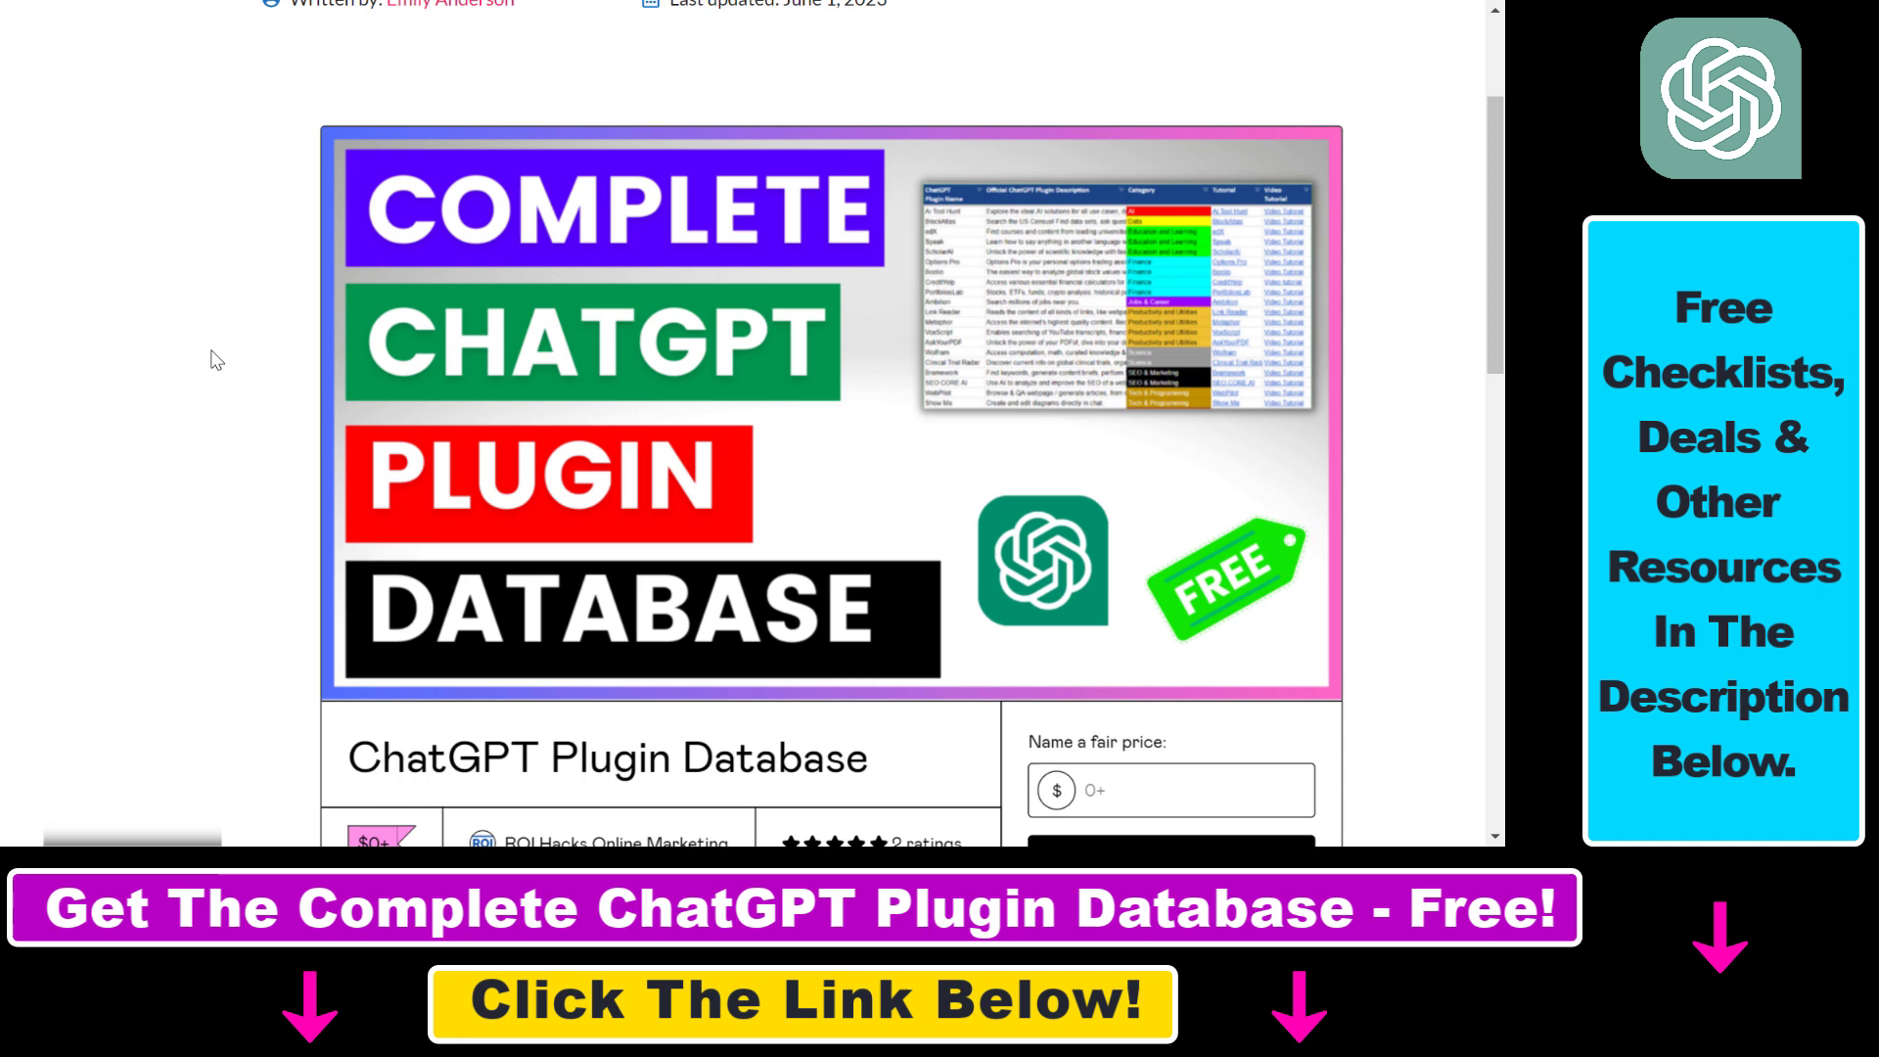
right_click(751, 235)
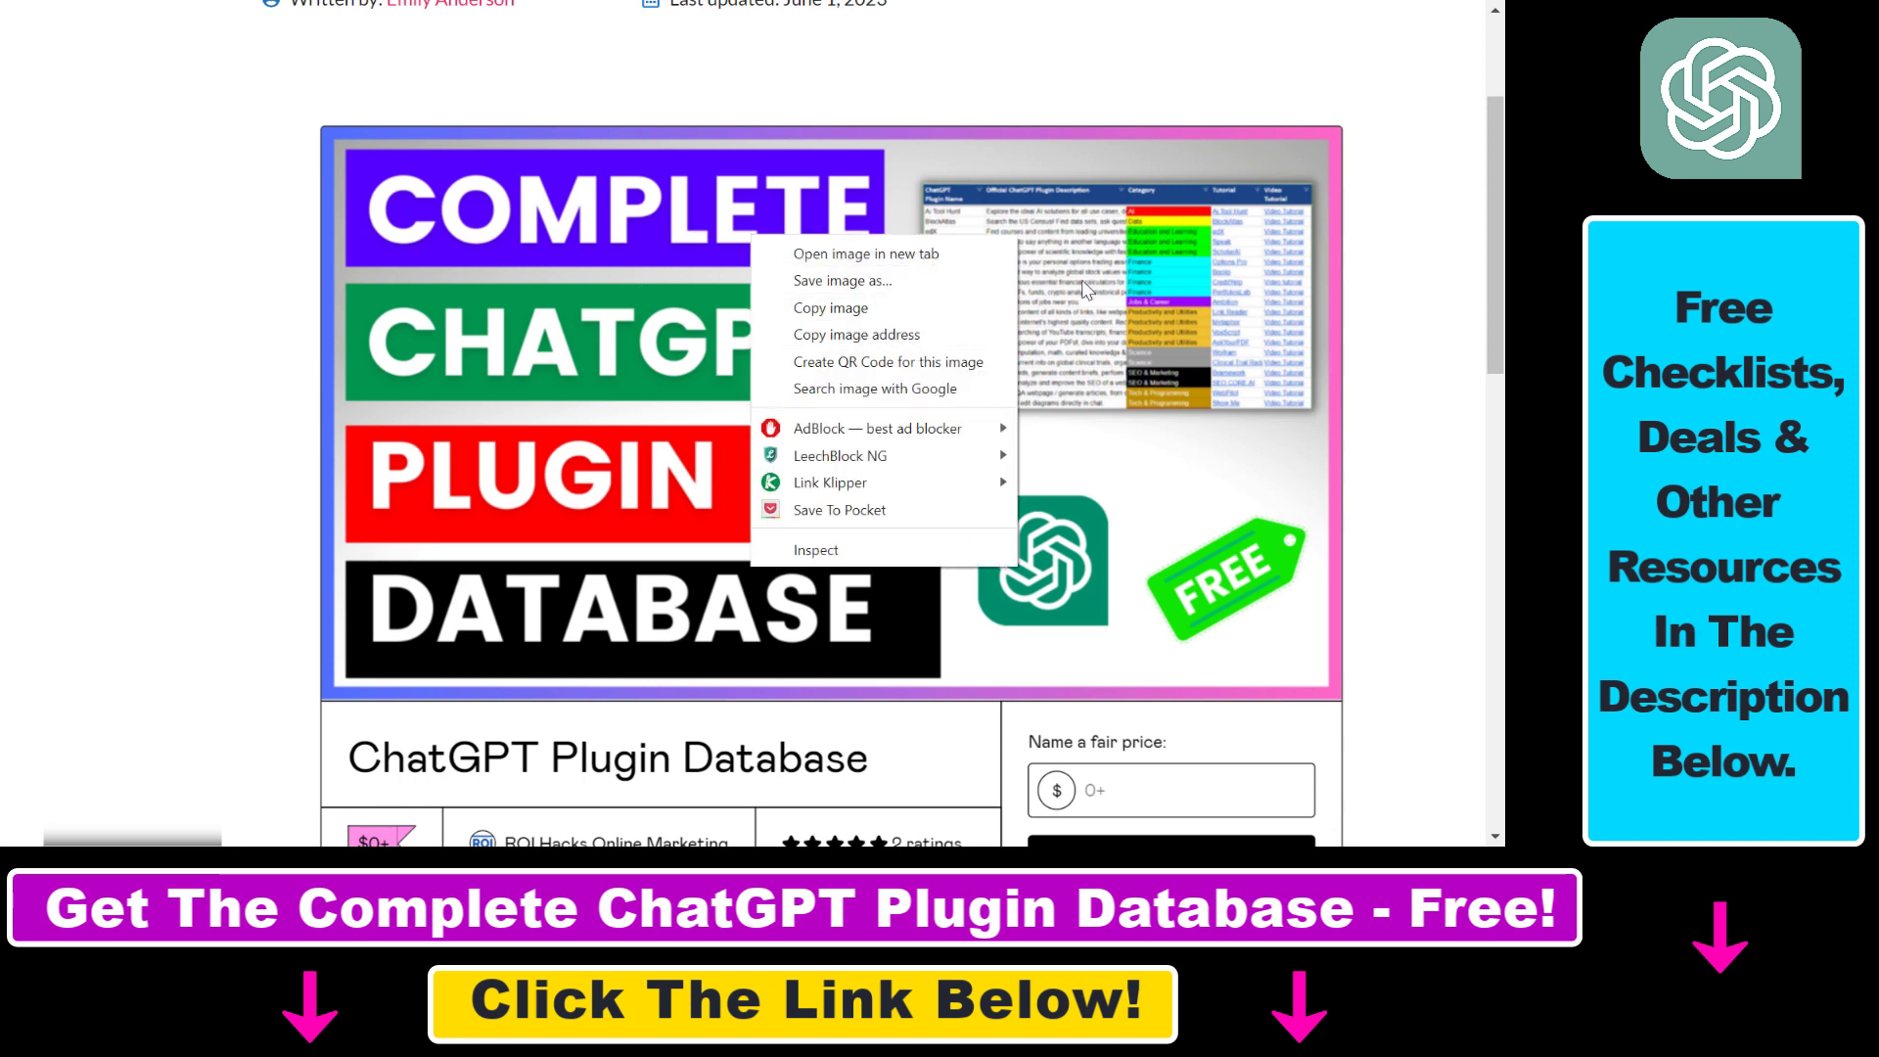
click(955, 347)
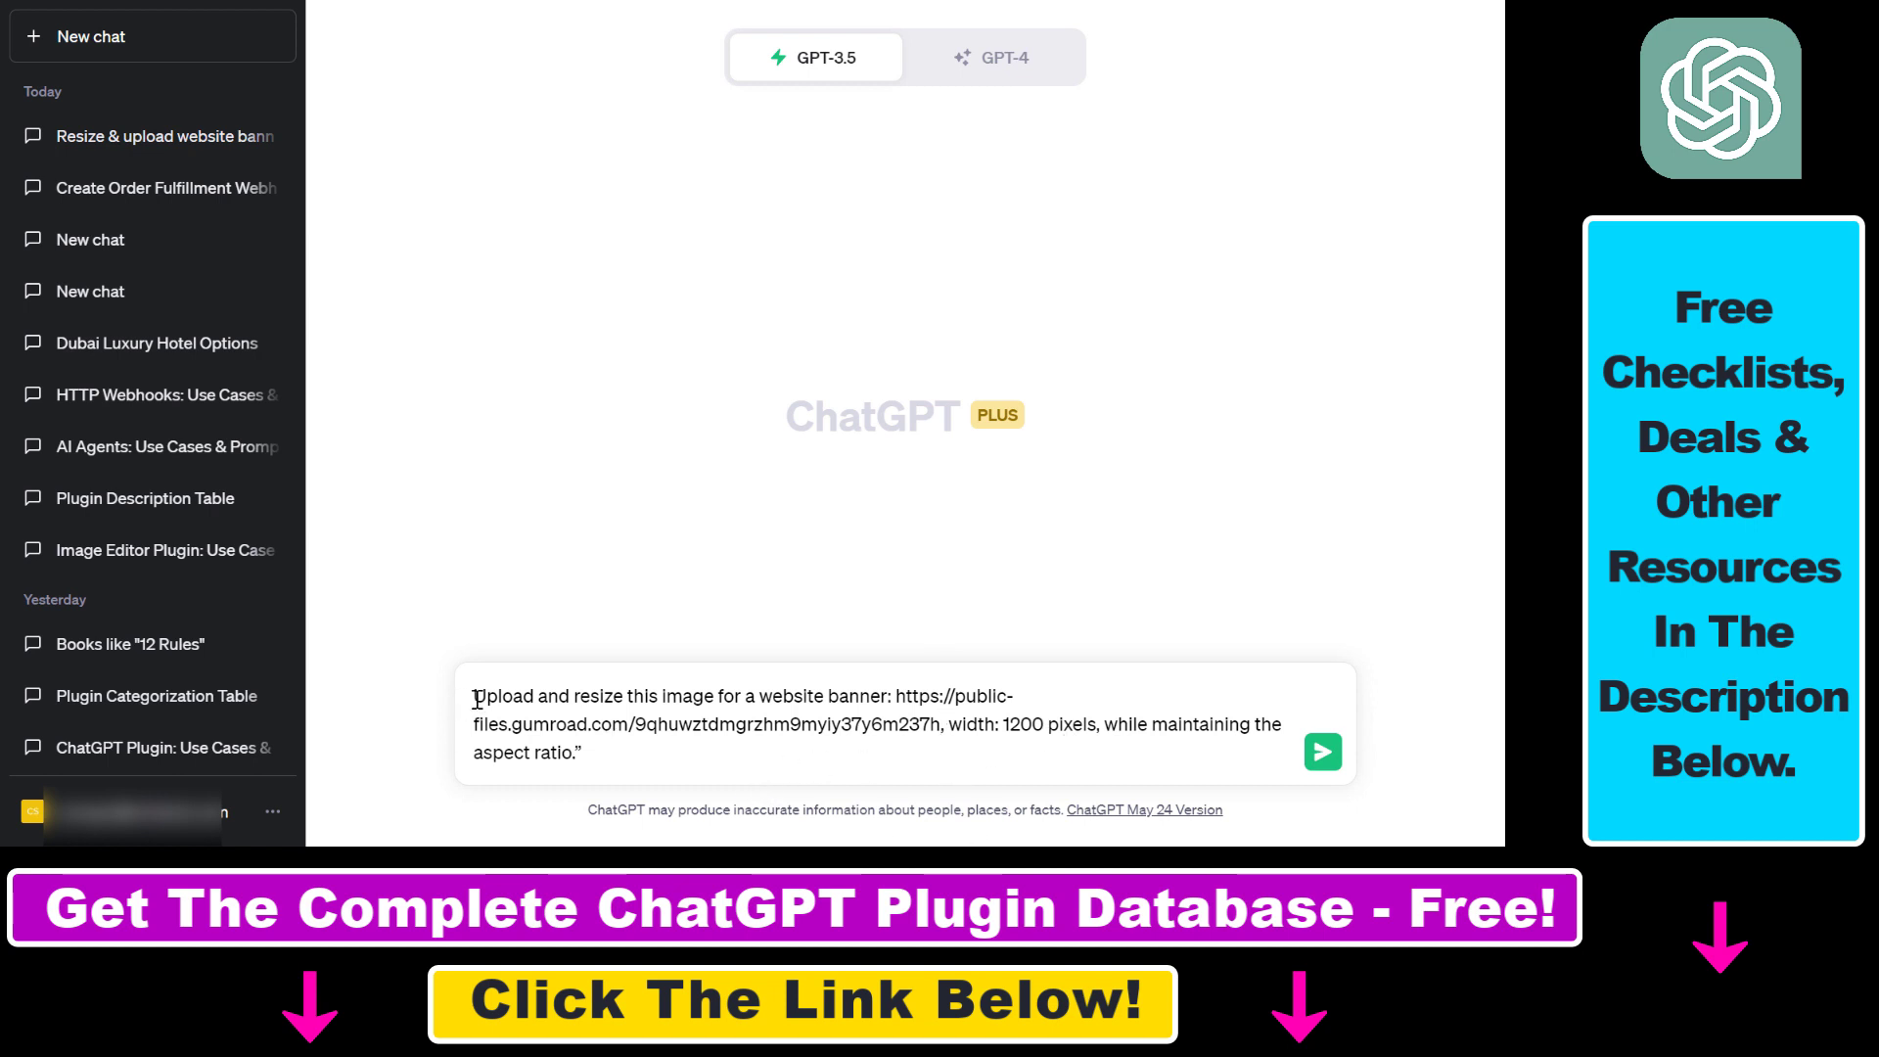
- Highlight the prompt's opening phrase, 1200-pixel width and aspect-ratio parts in the GPT-3.5 message box
drag(476, 699, 534, 699)
drag(539, 699, 897, 693)
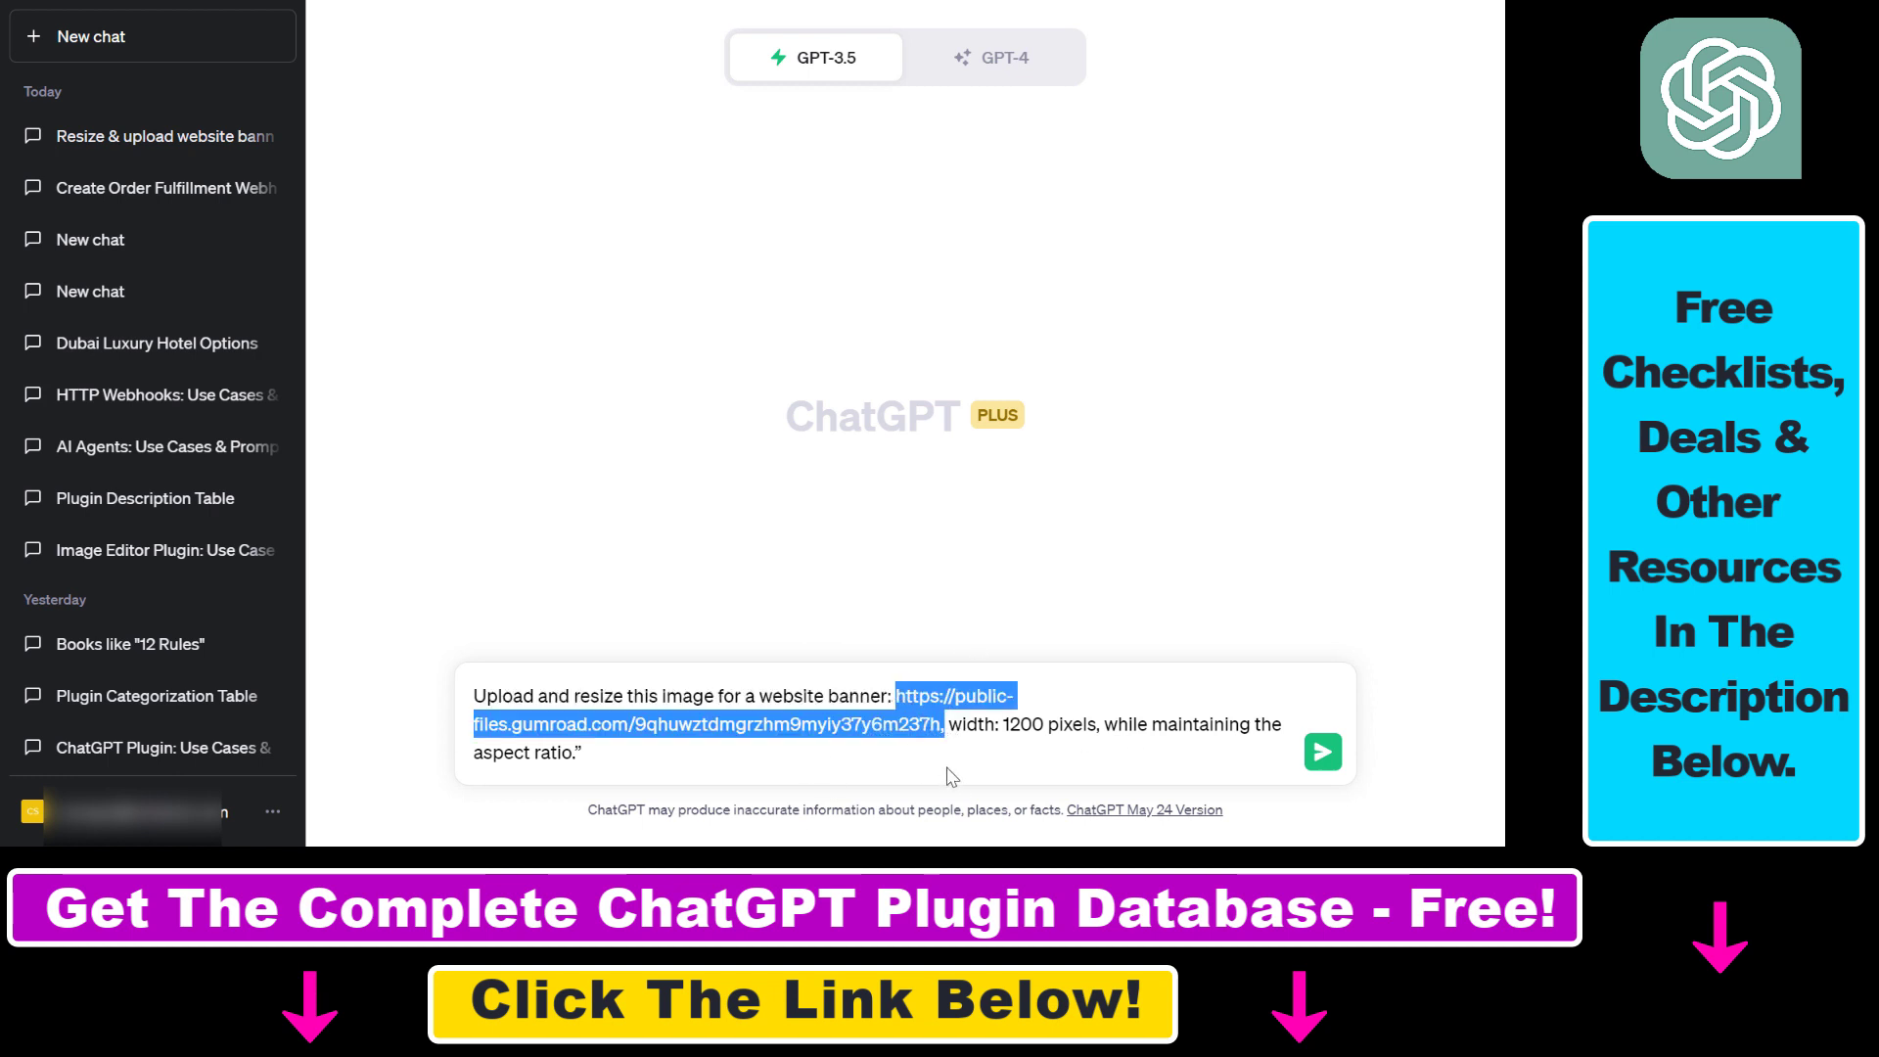
drag(947, 725, 1172, 742)
click(1090, 725)
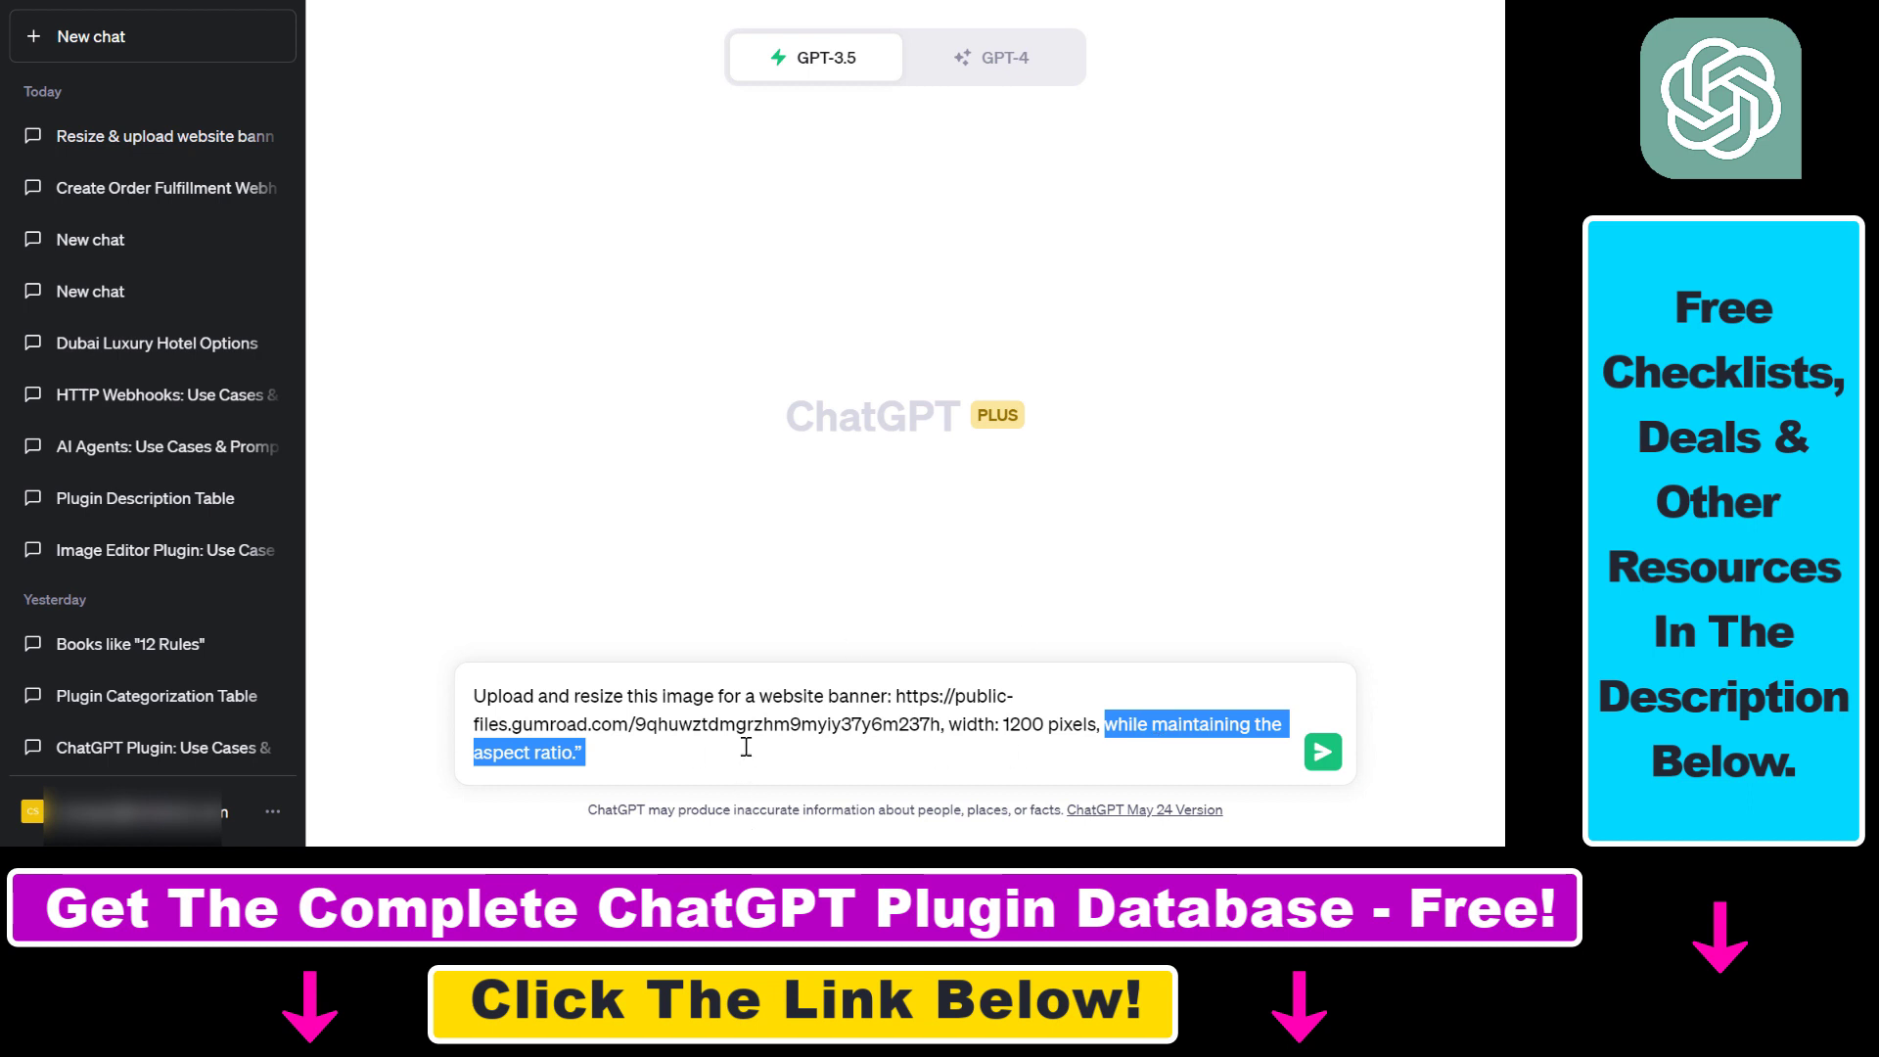
click(1105, 732)
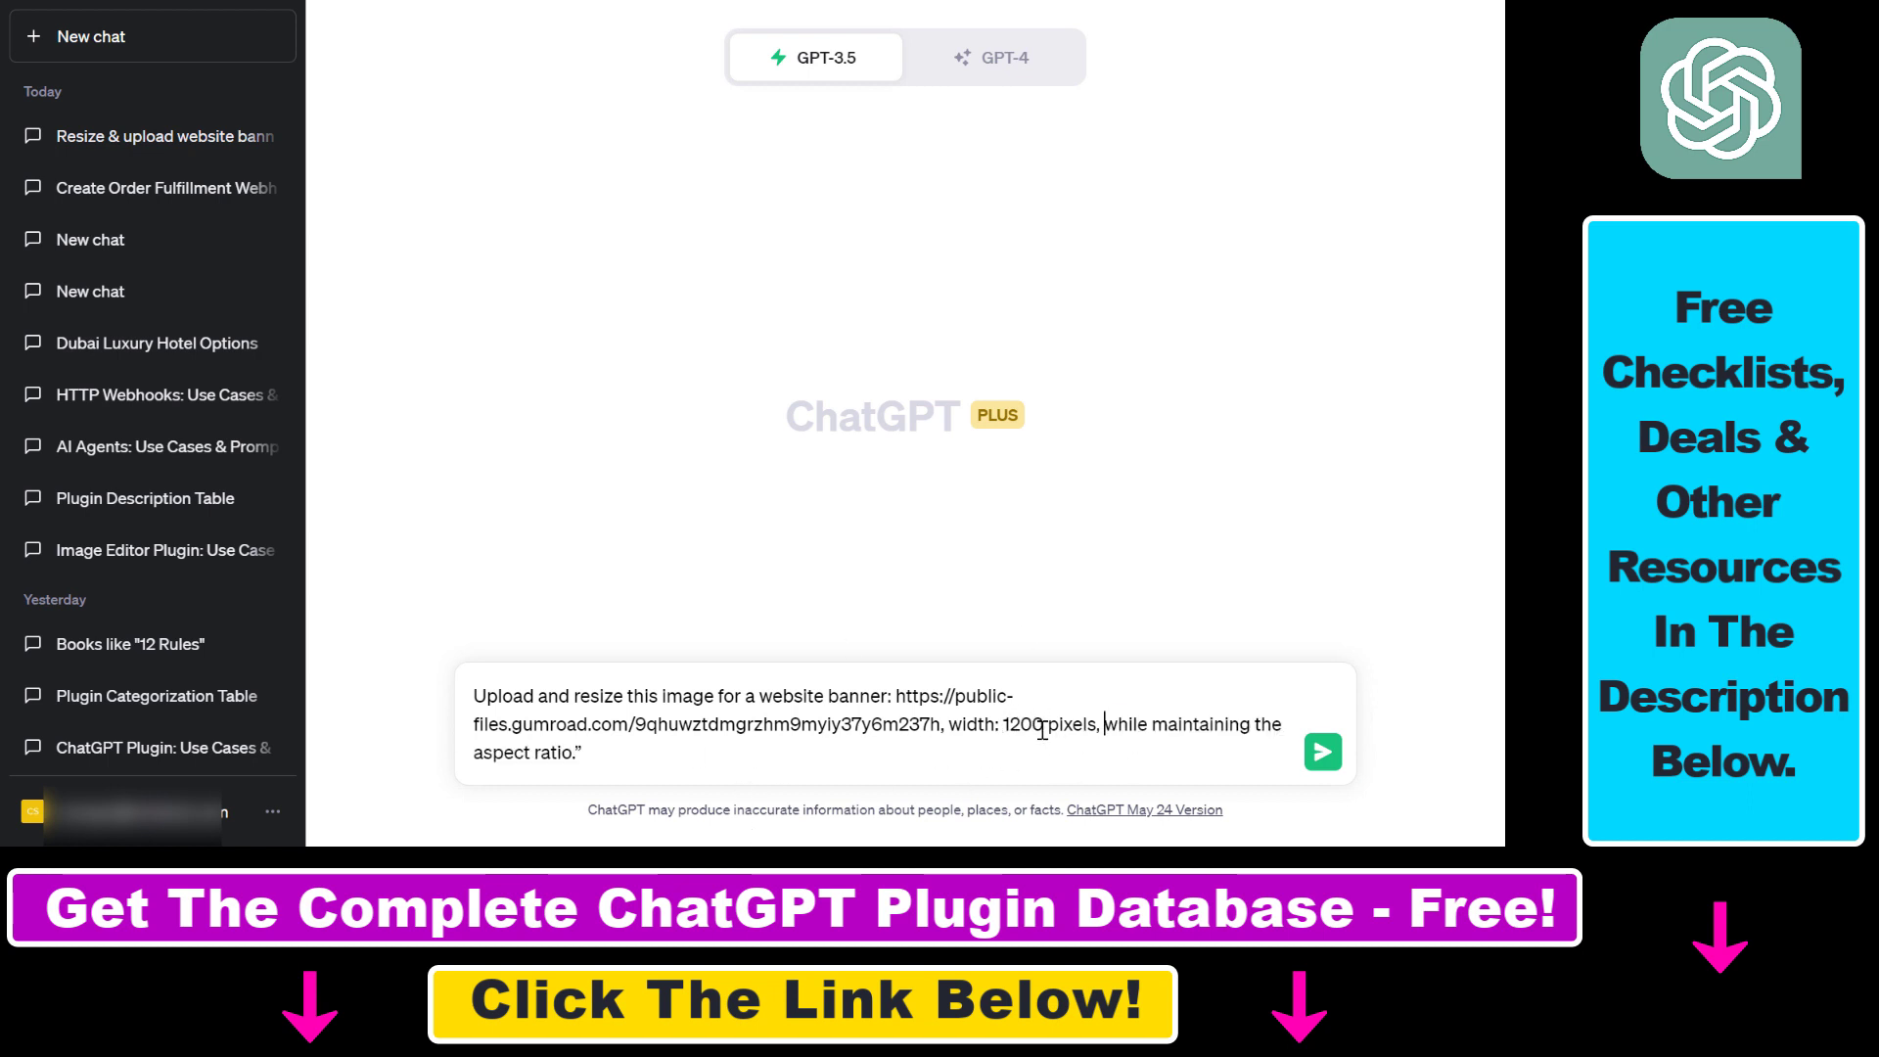
drag(1186, 743, 1048, 750)
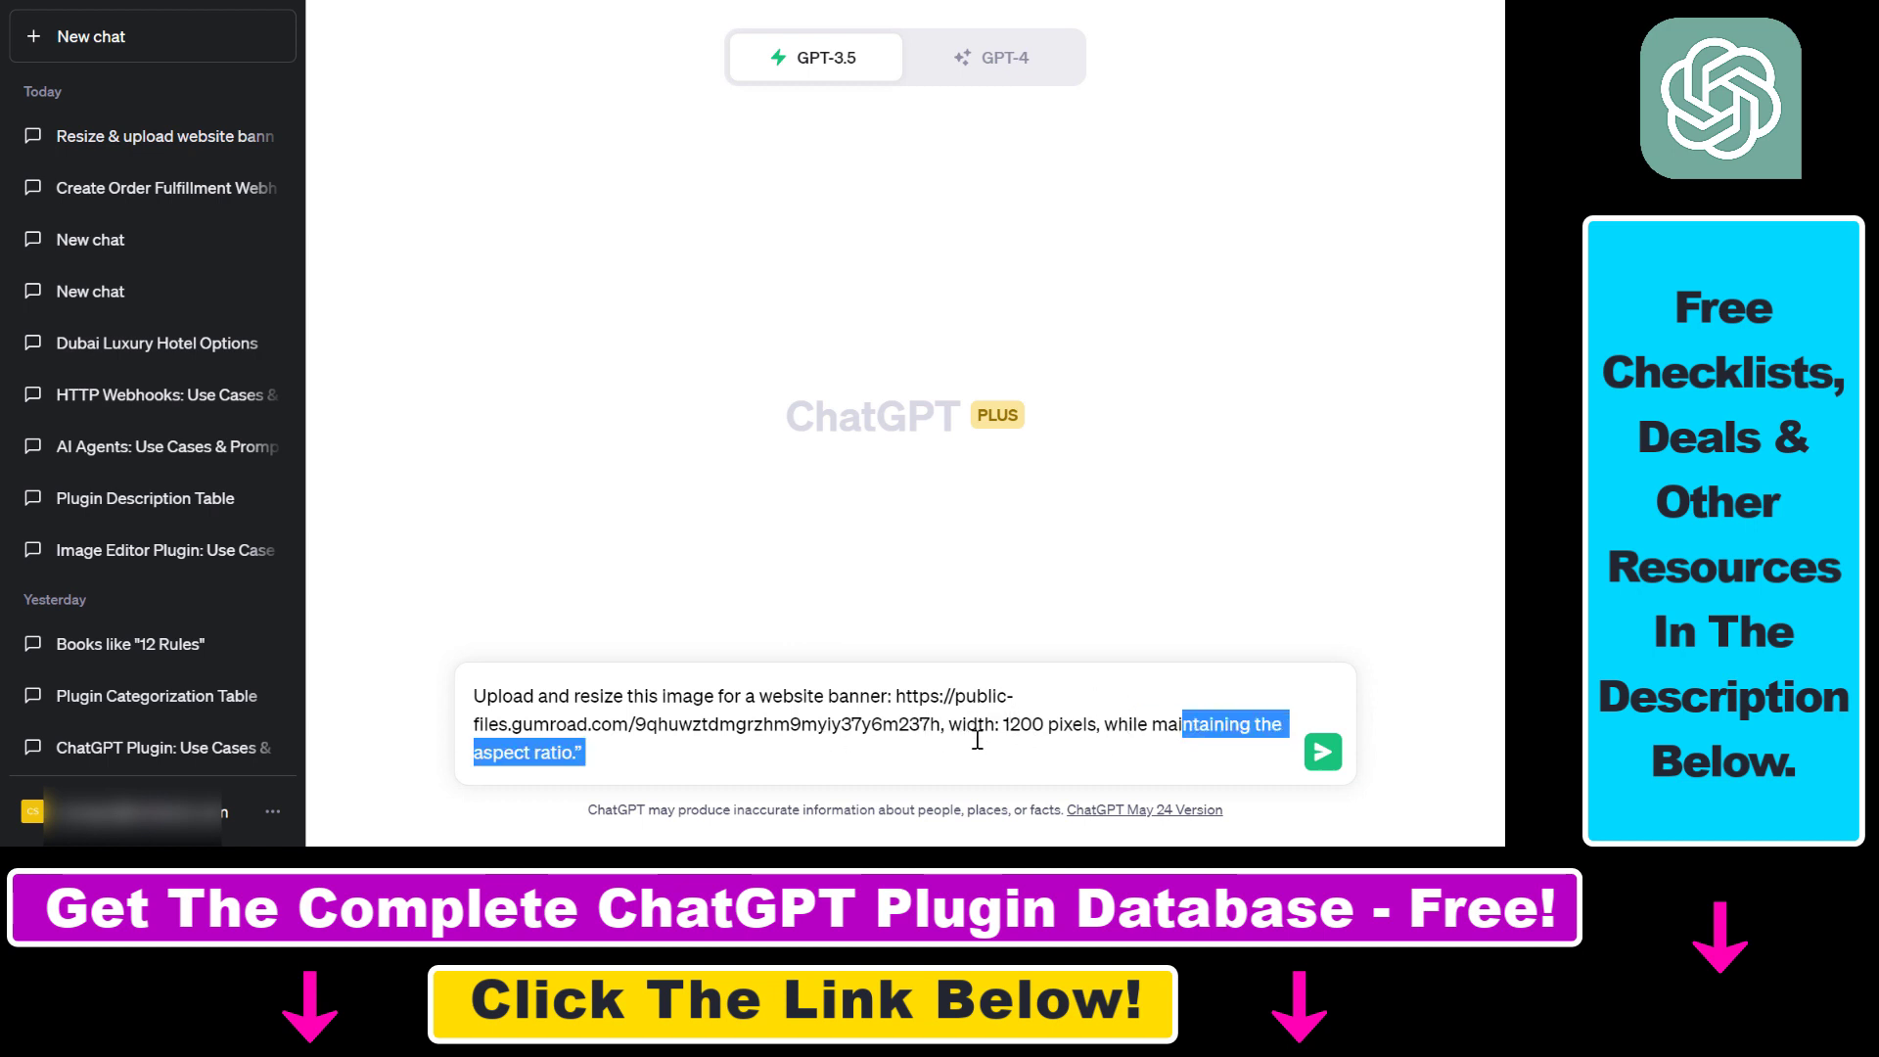
- Send the prompt to GPT-3.5, then start a new chat using GPT-4 with Plugins
click(1324, 752)
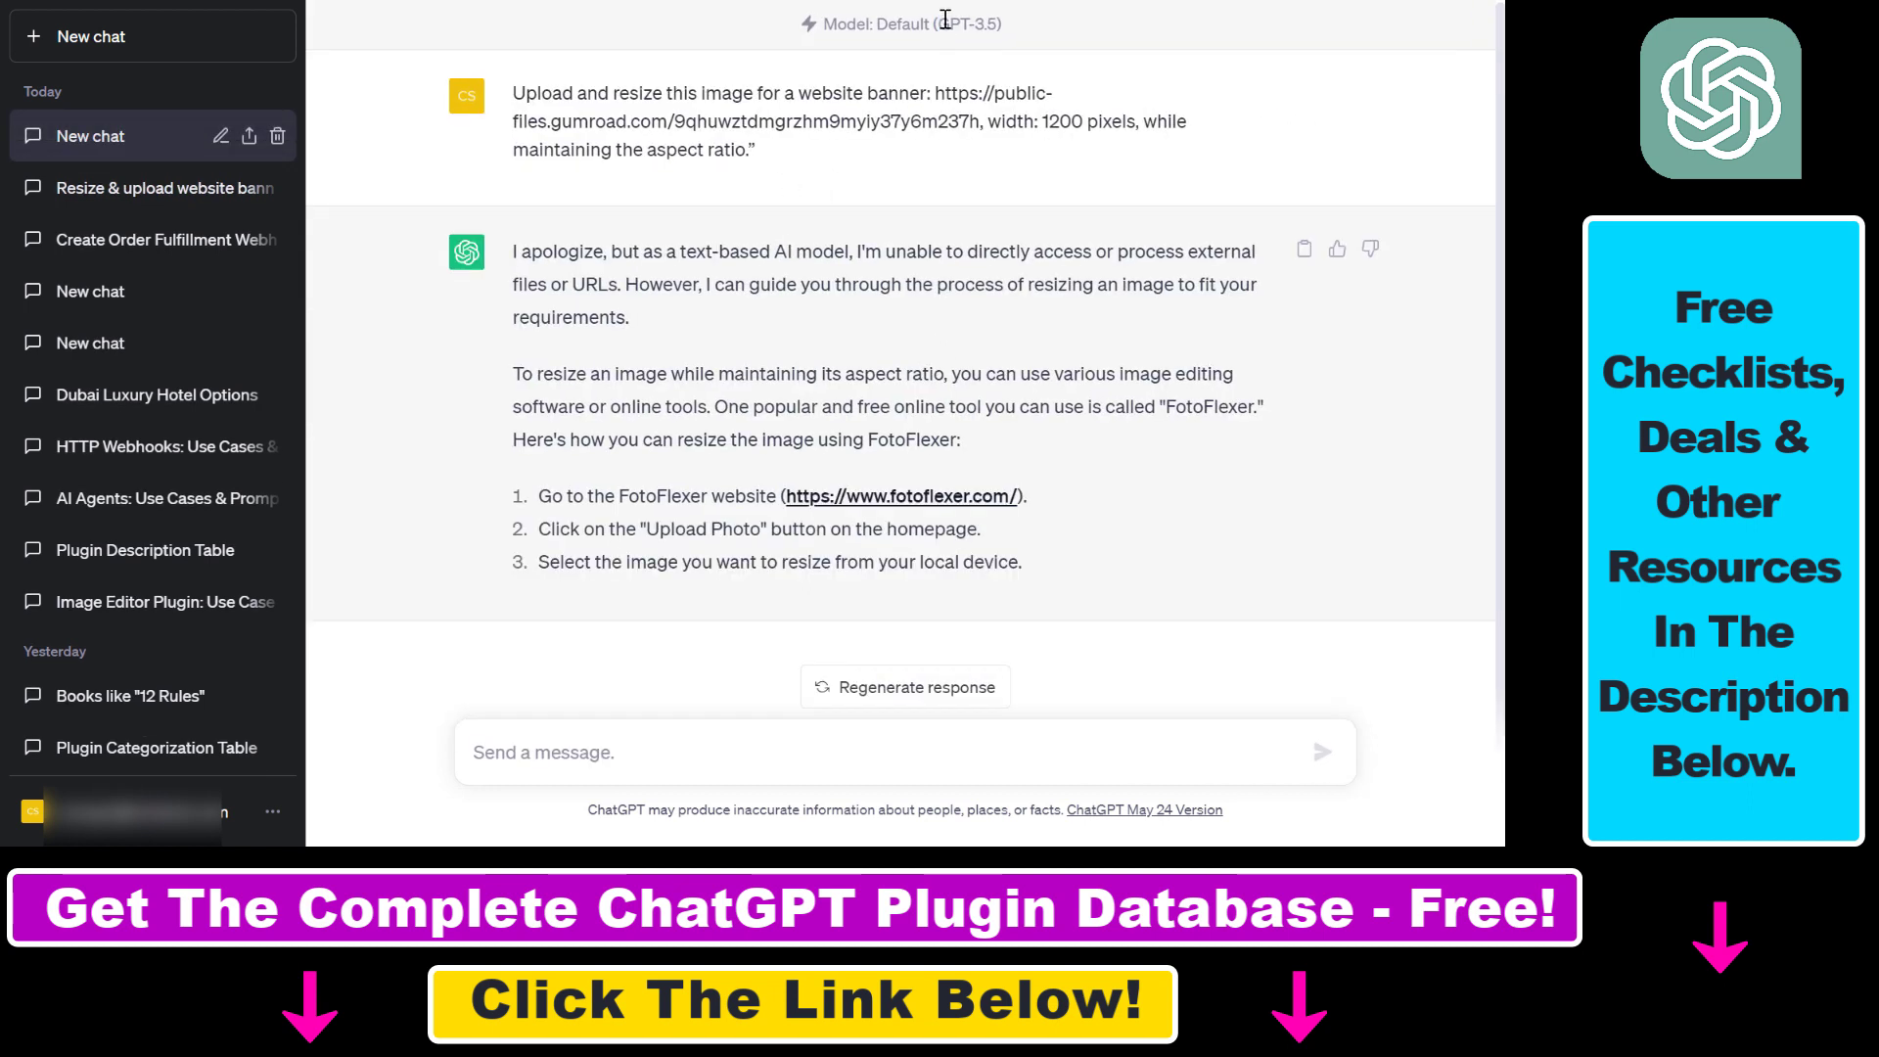
drag(941, 26, 1012, 16)
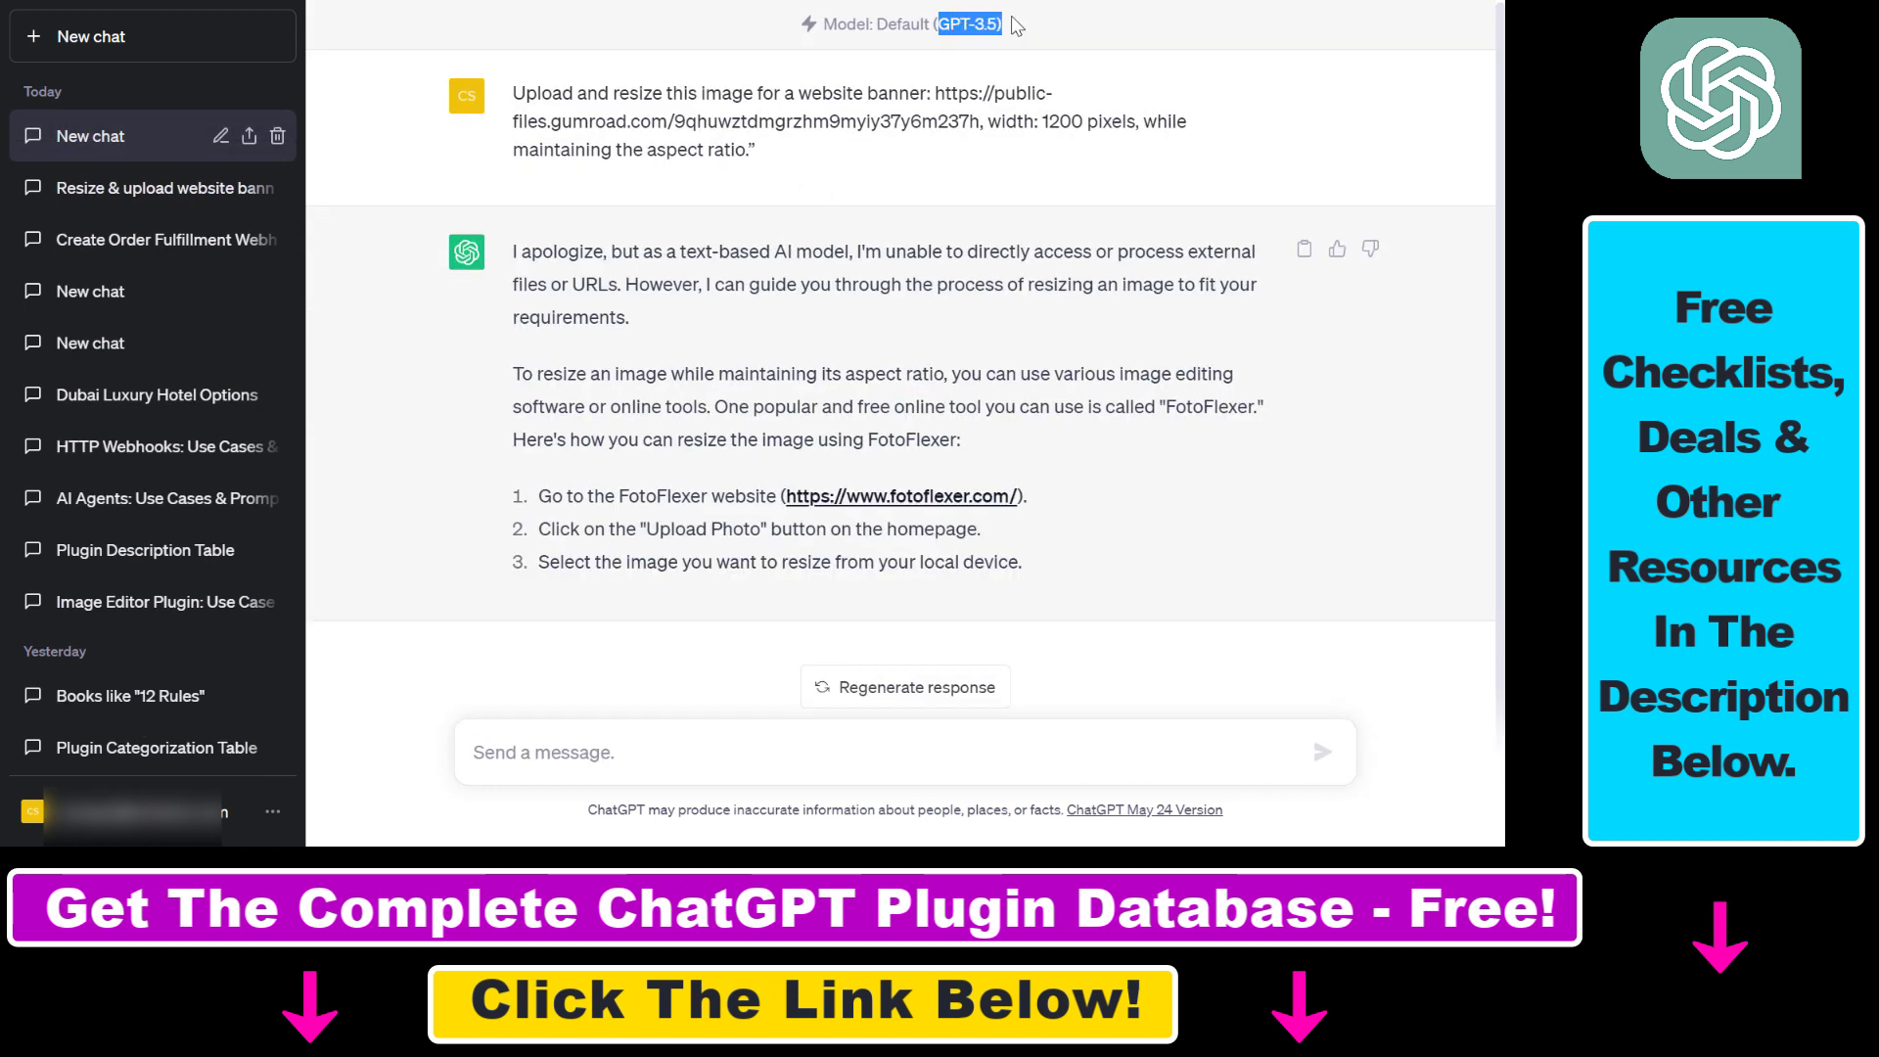
click(90, 47)
click(952, 80)
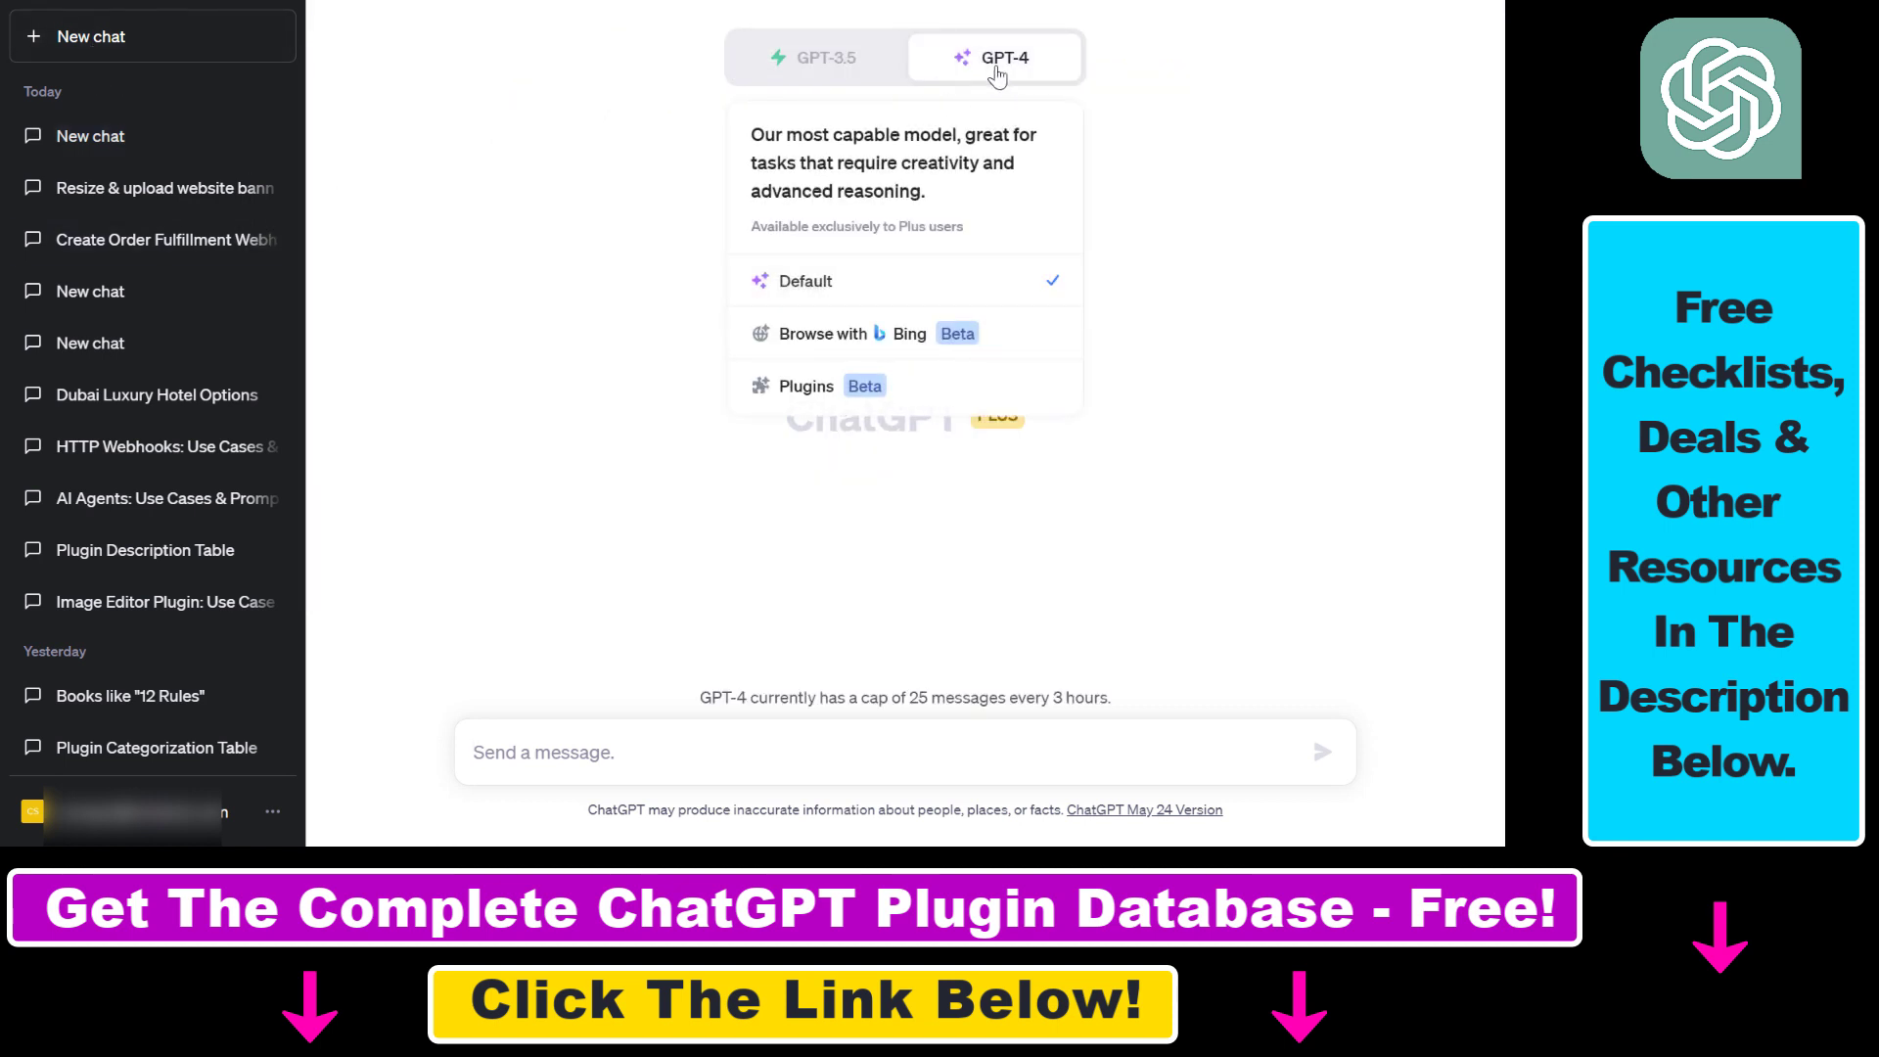
click(886, 384)
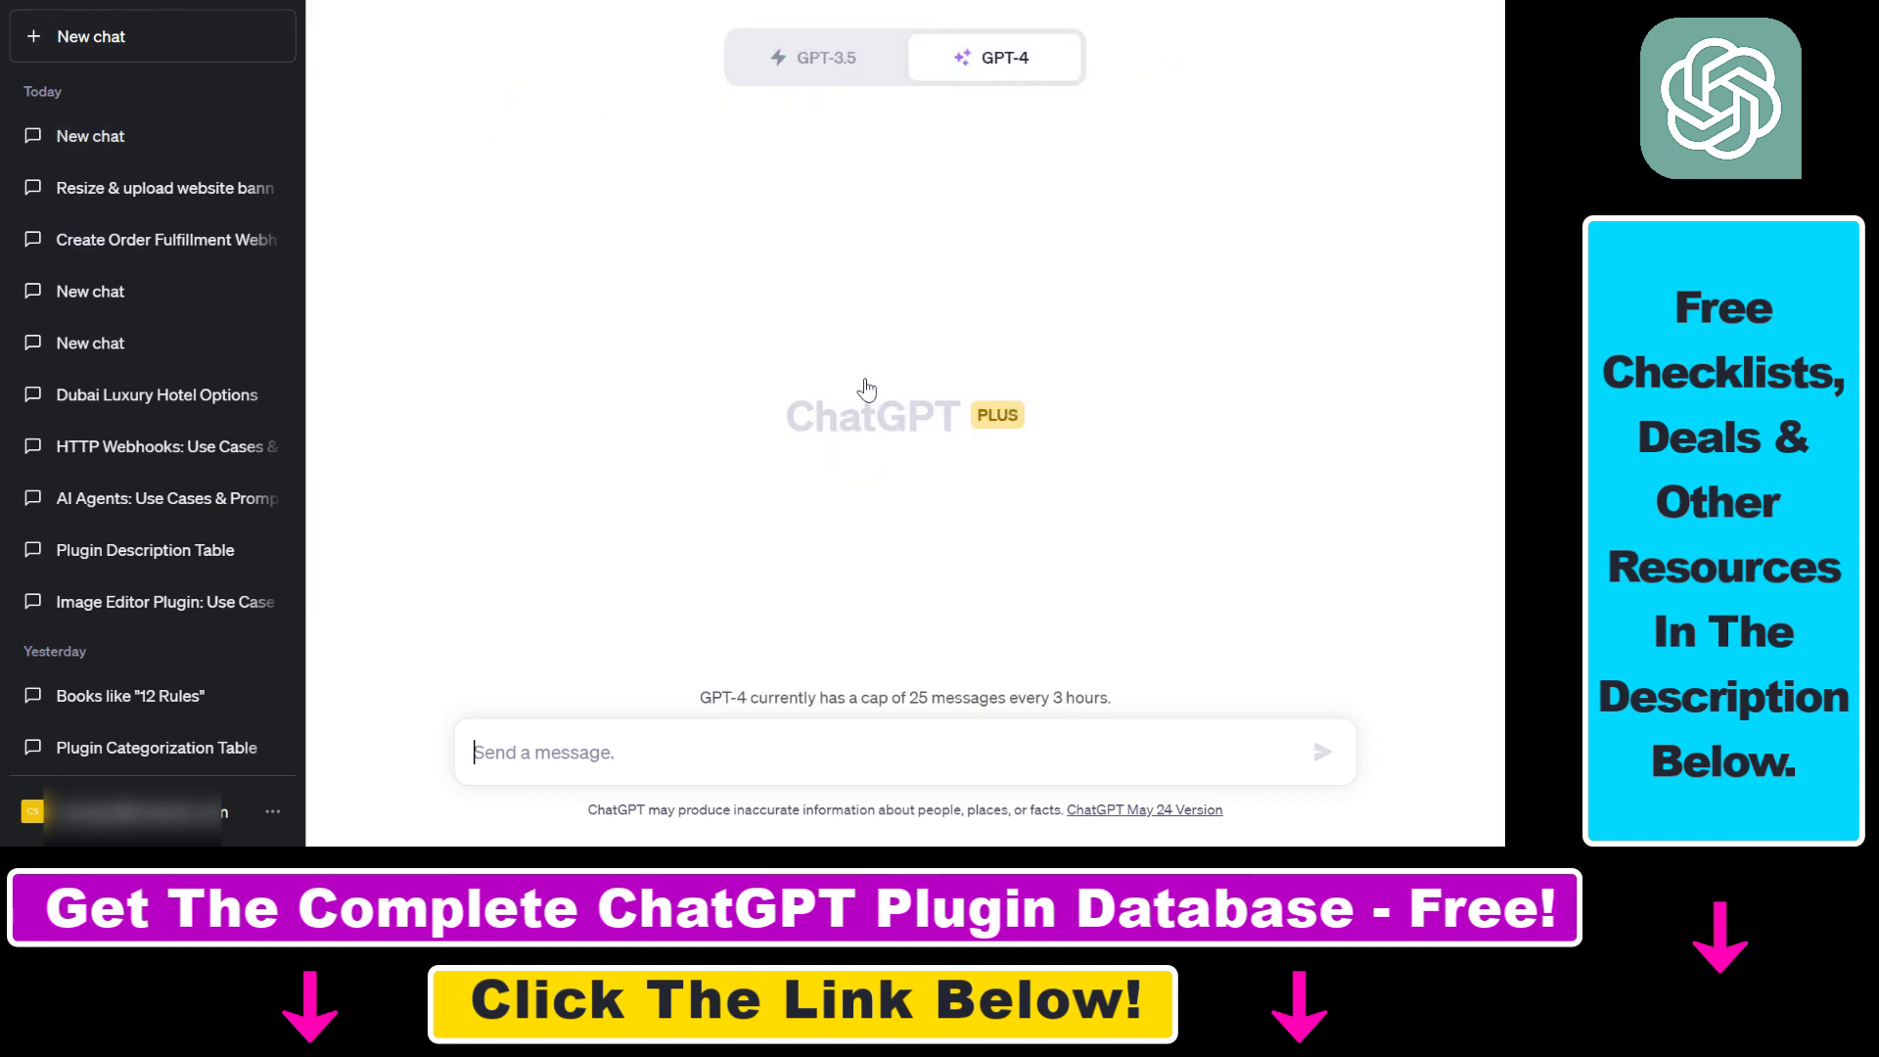
- Confirm Image Editor is enabled and paste the full banner-resize prompt into the message box
click(926, 120)
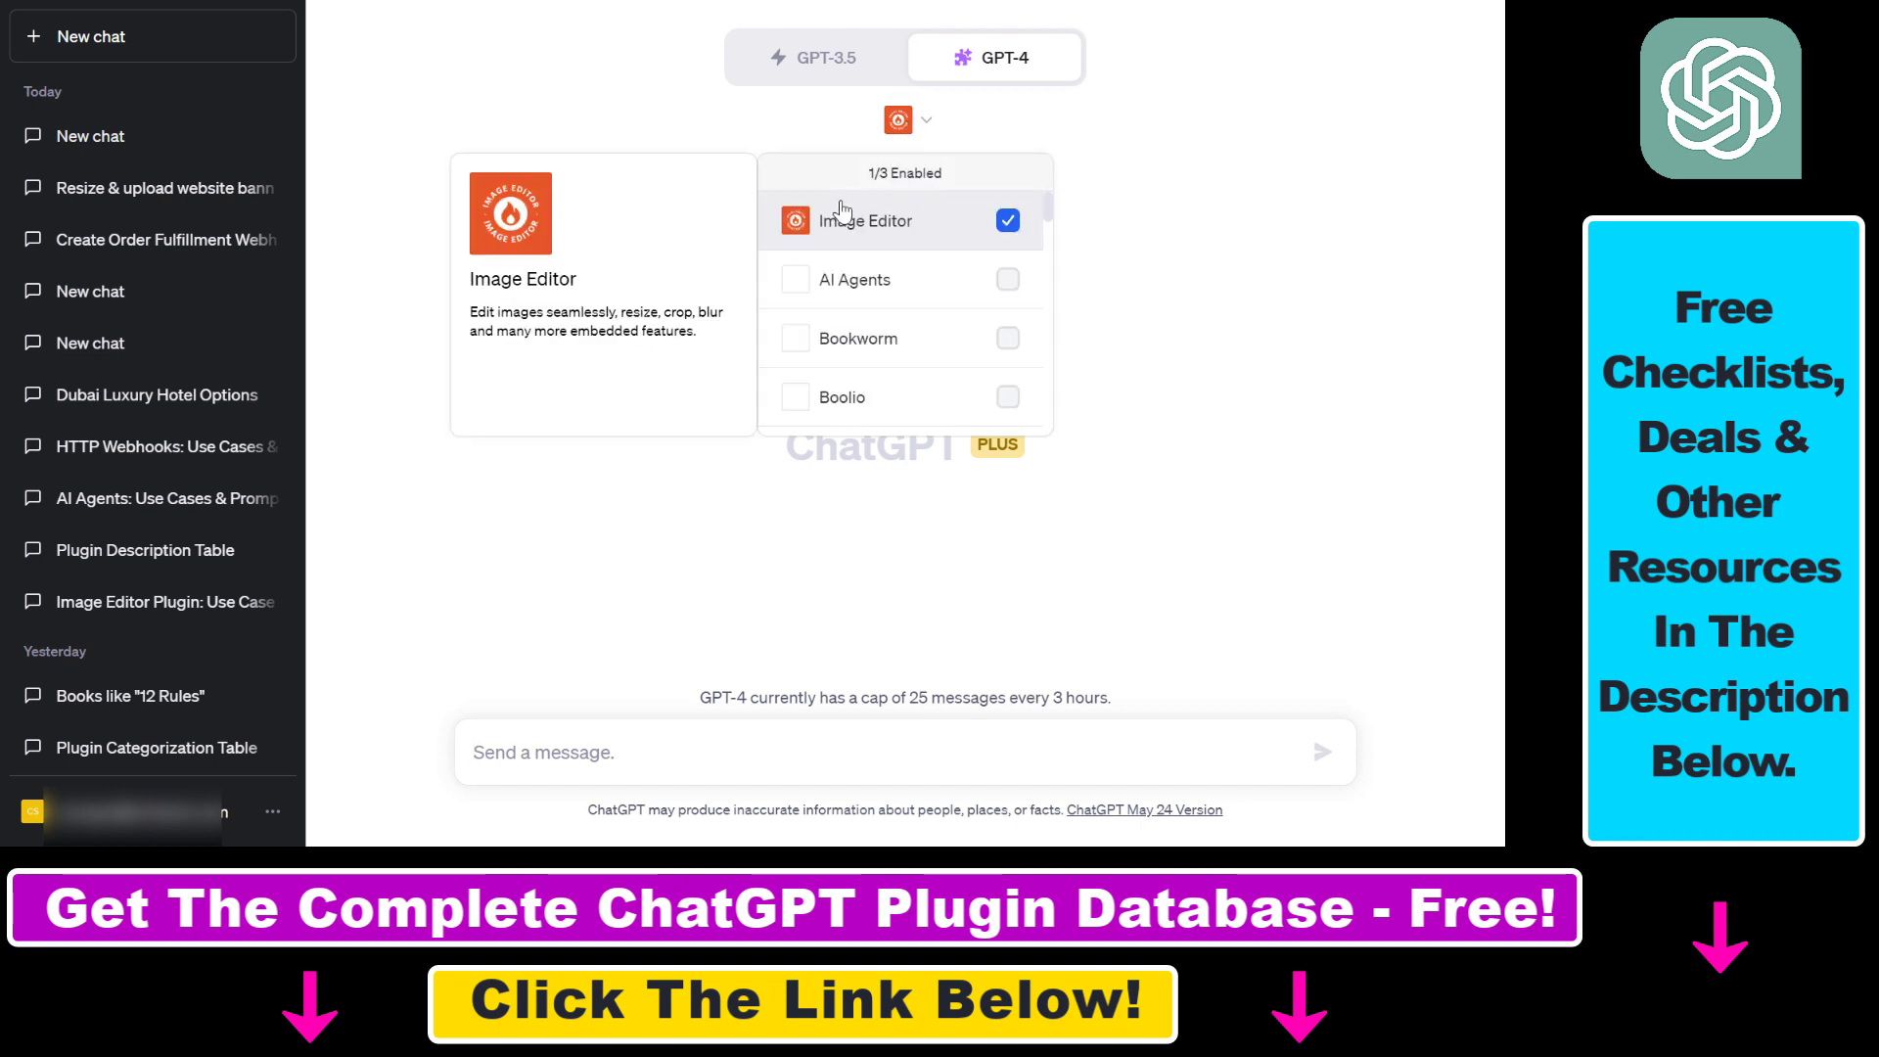
click(742, 752)
key(ctrl+v)
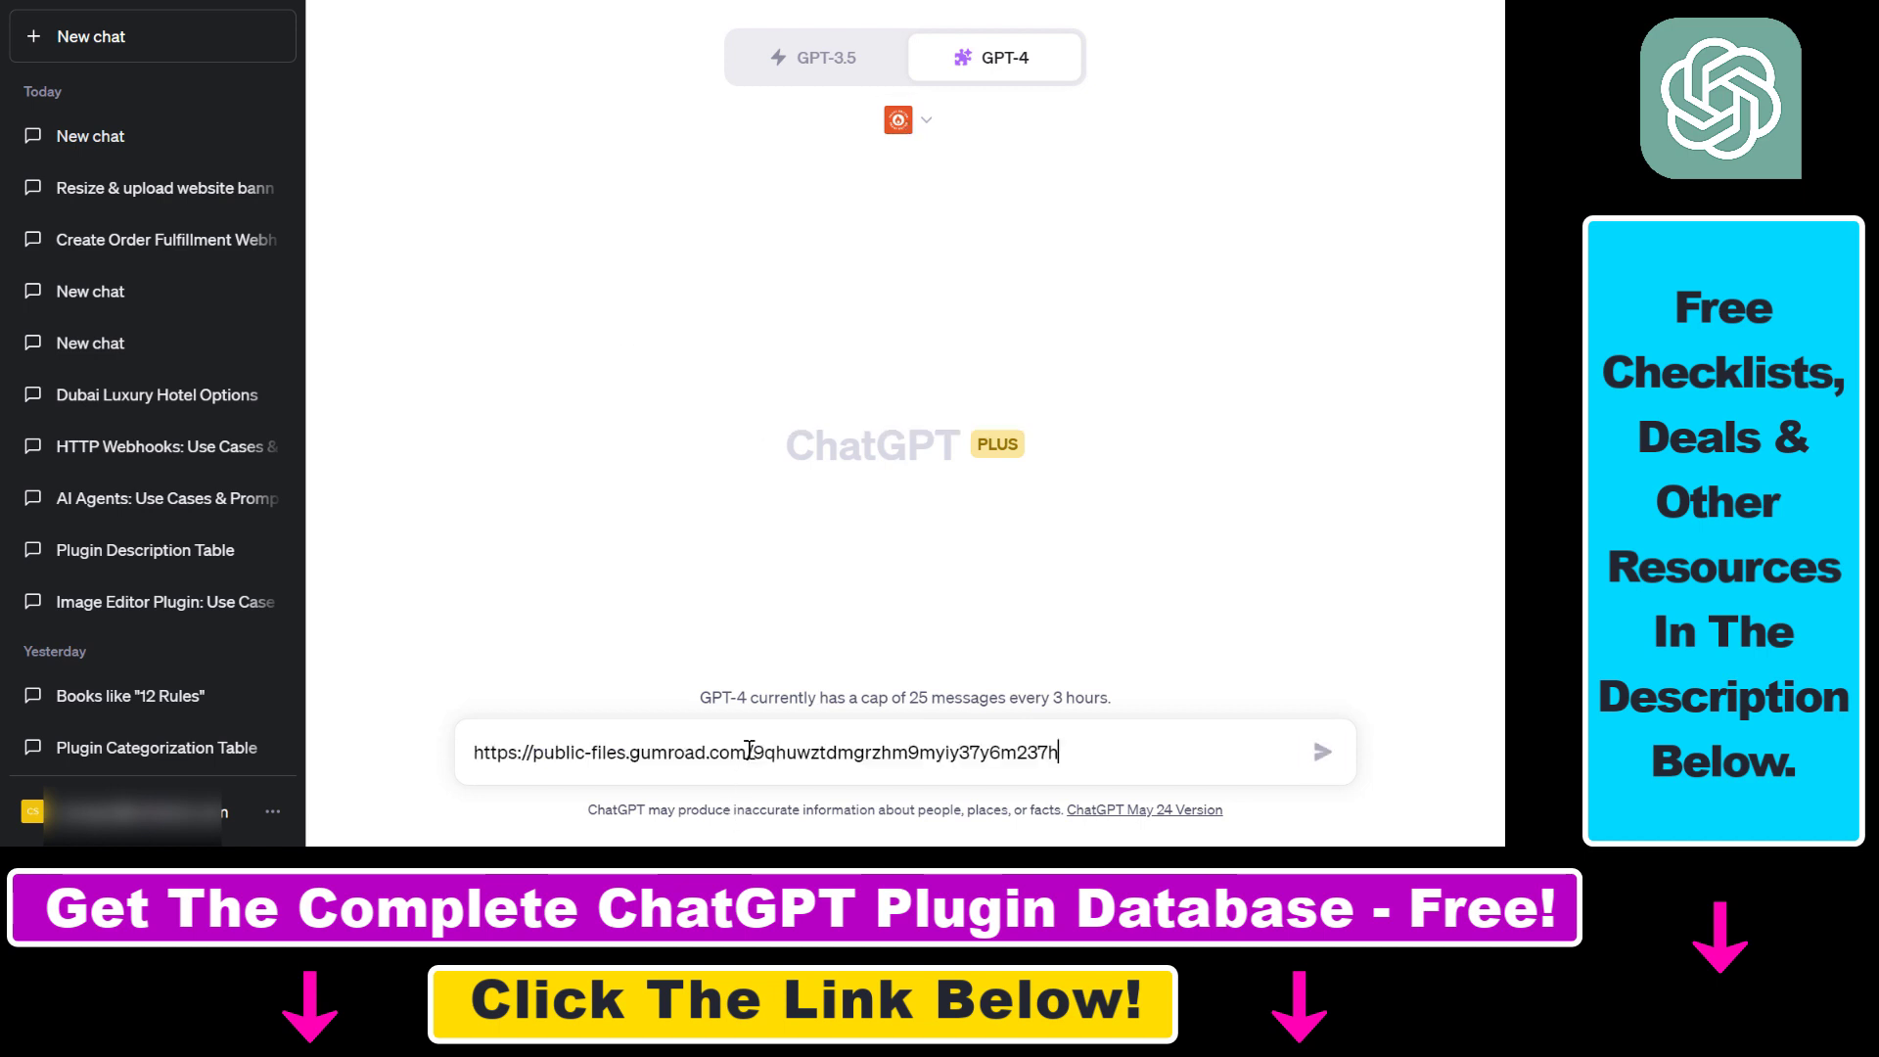
key(ctrl+a)
key(BackSpace)
click(926, 121)
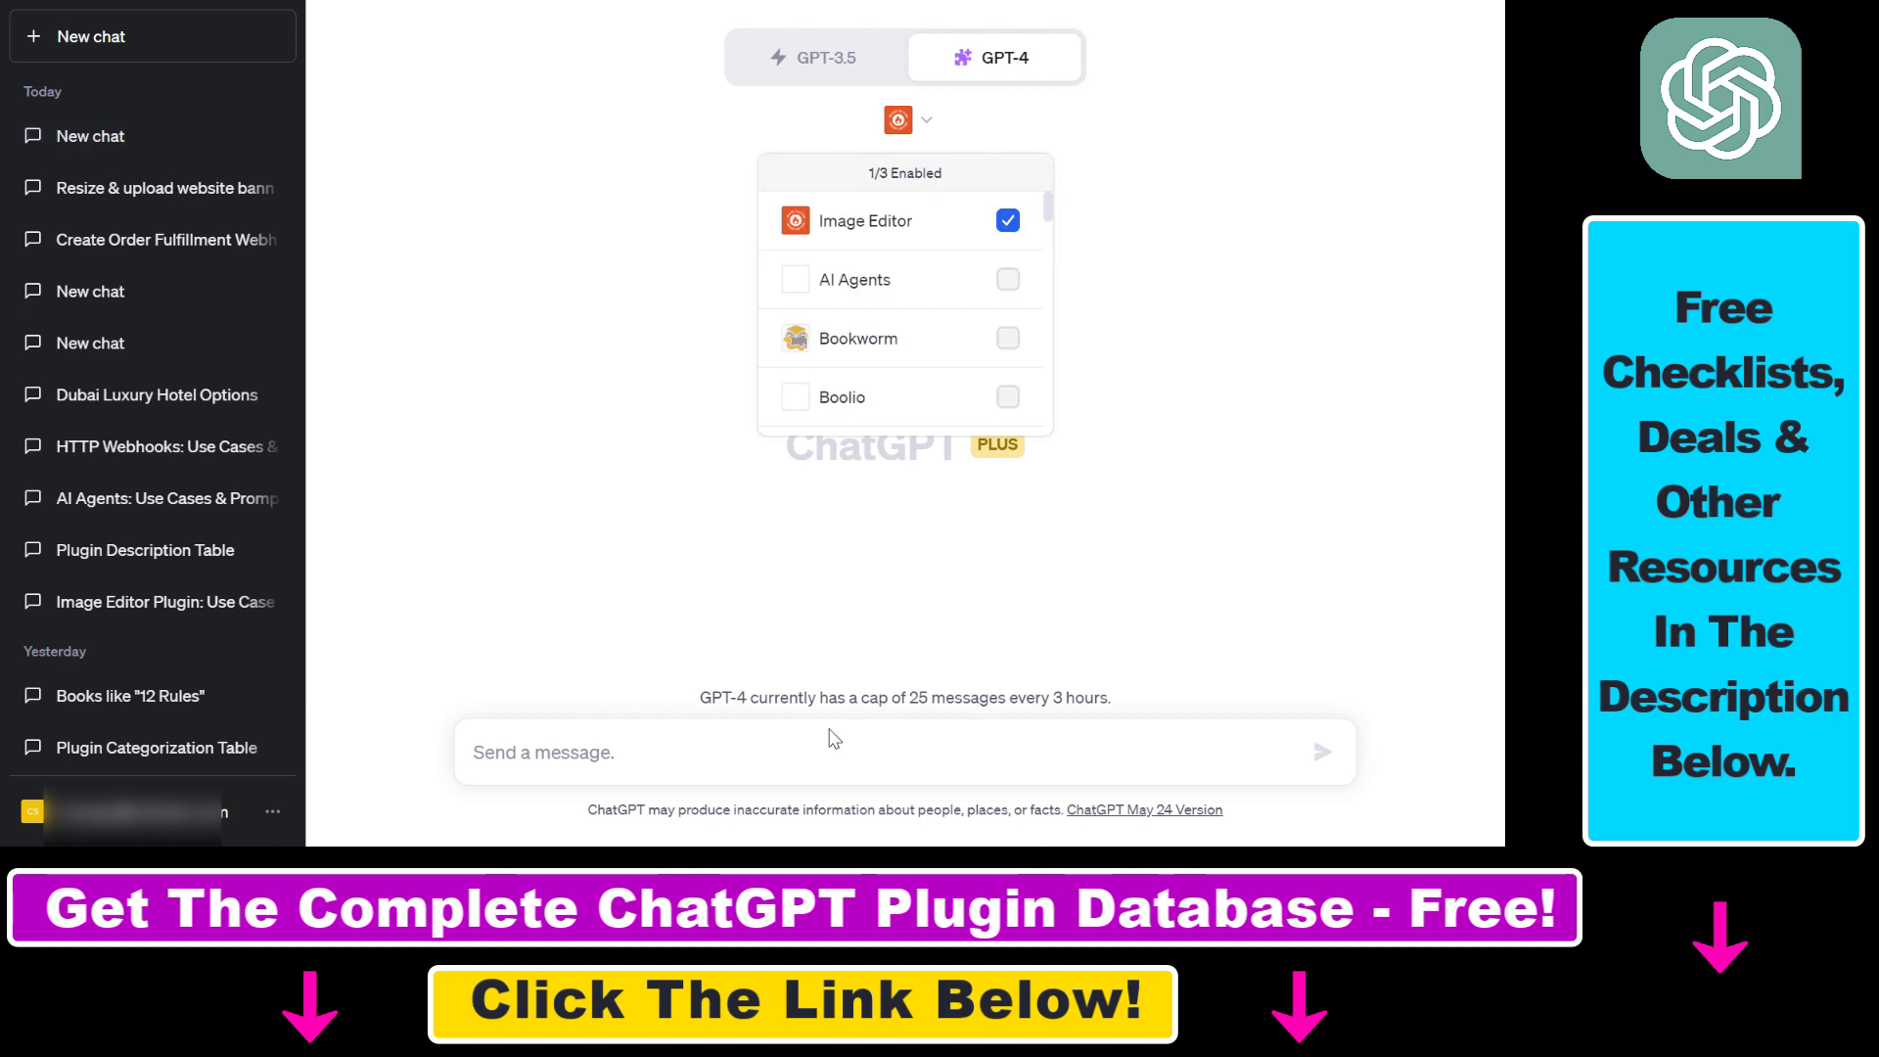
click(679, 754)
text(Upload and resize this image for a website banner: https://public-files.gumroad.com/9qhuwztdmgrzhm9myiy37y6m237h, width: 1200 pixels, while maintaining the aspect ratio.")
key(BackSpace)
key(BackSpace)
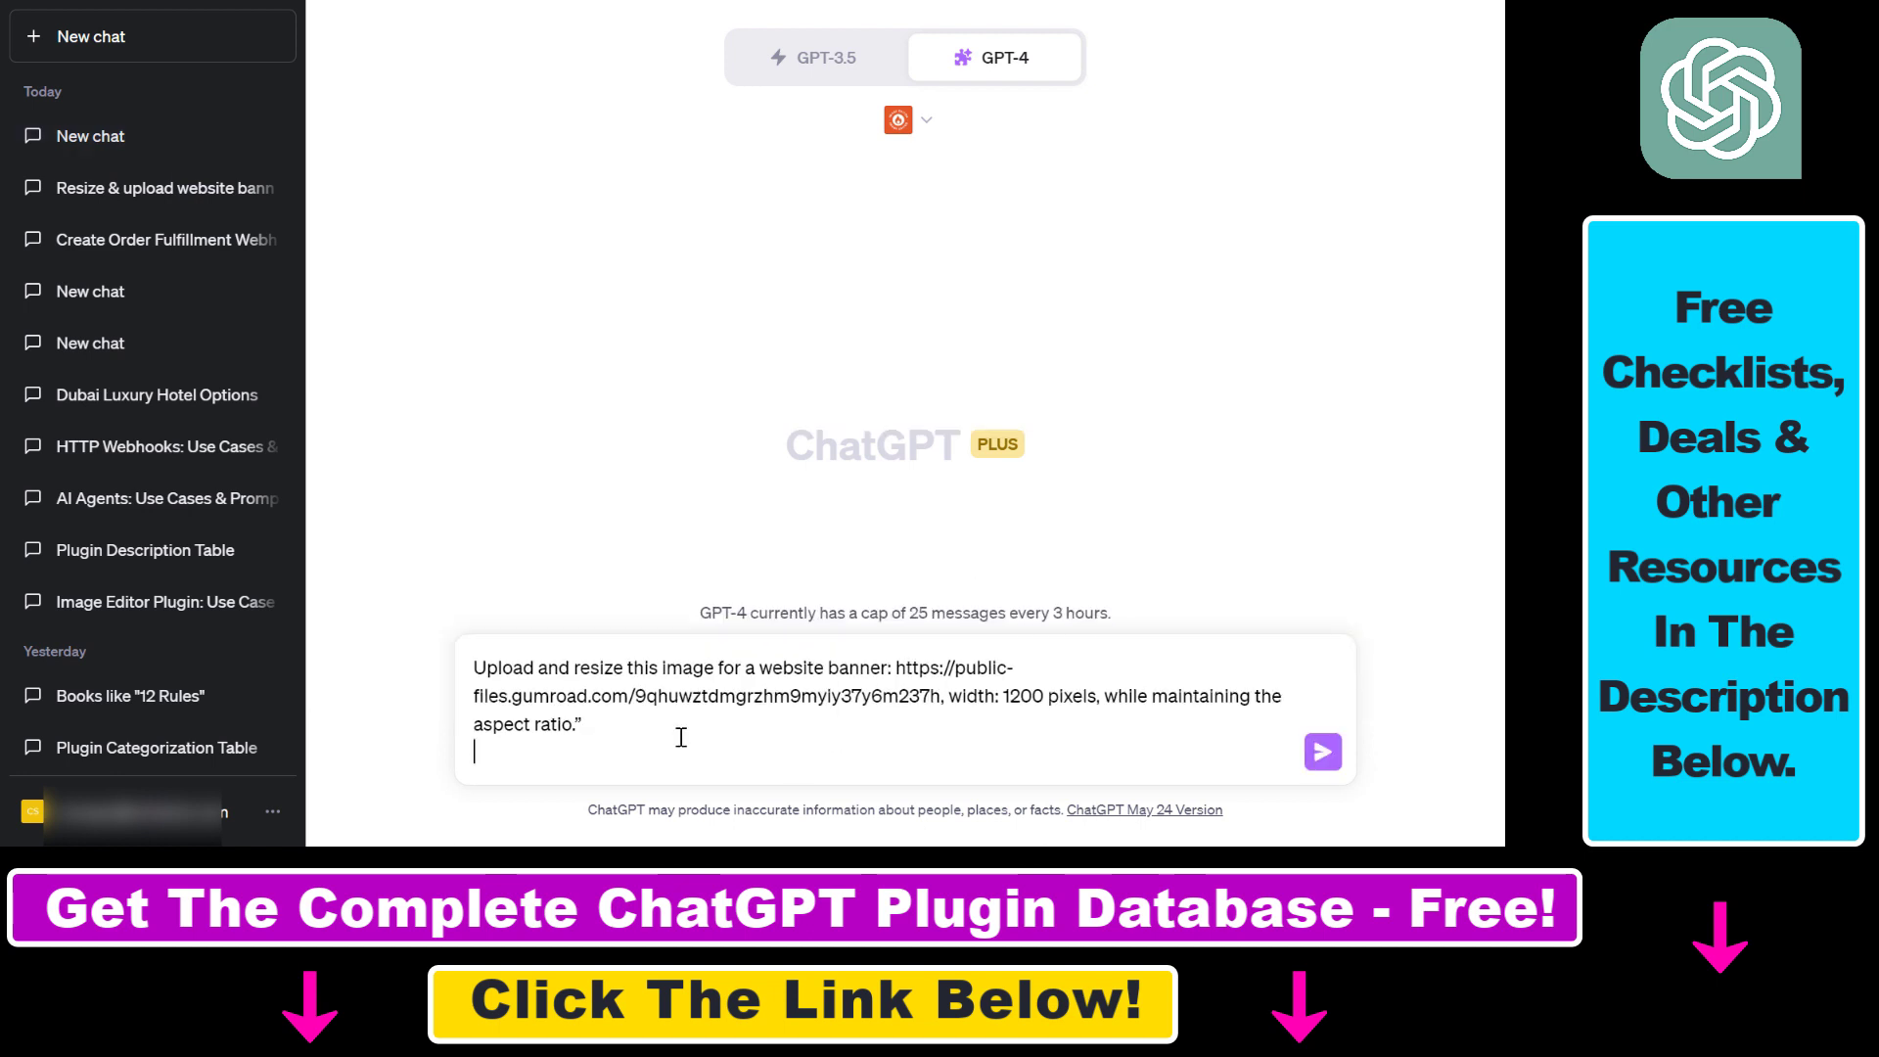
- Send the prompt to GPT-4 and inspect the photoUrl in the first Image Editor upload request
click(1323, 752)
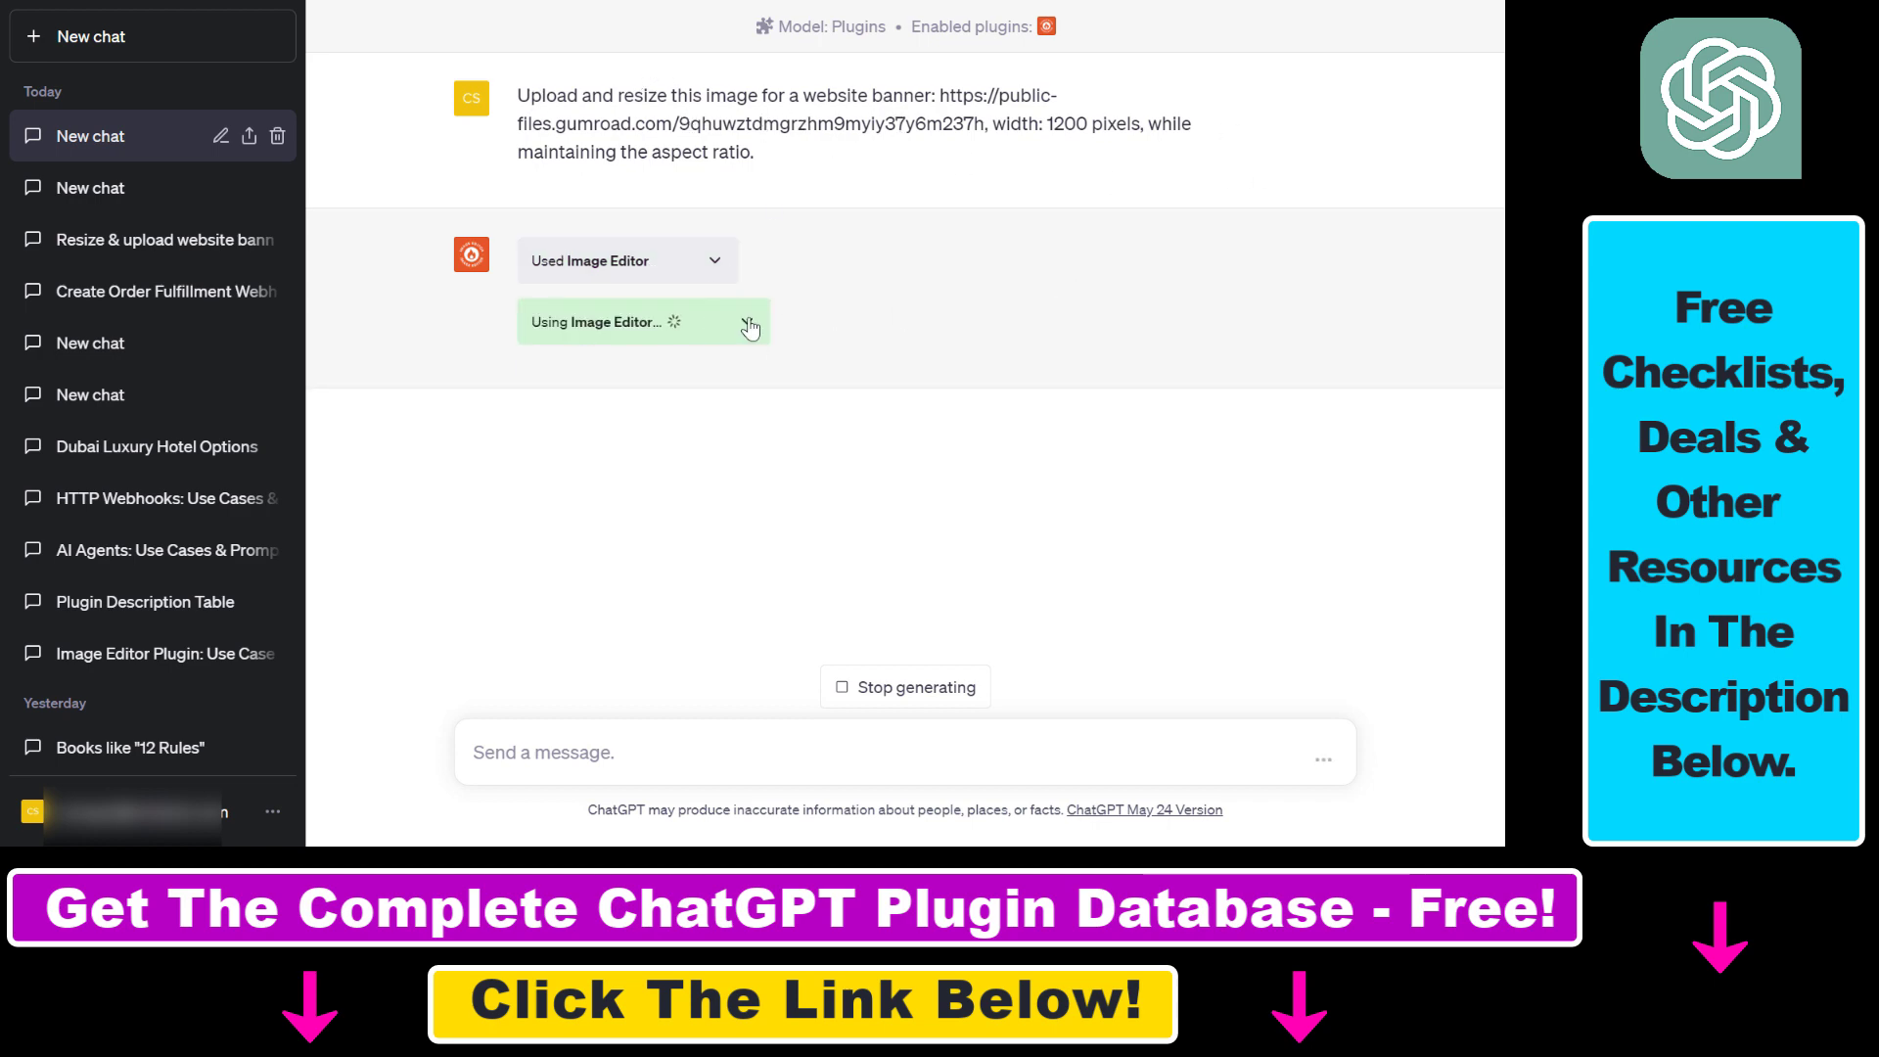
click(747, 324)
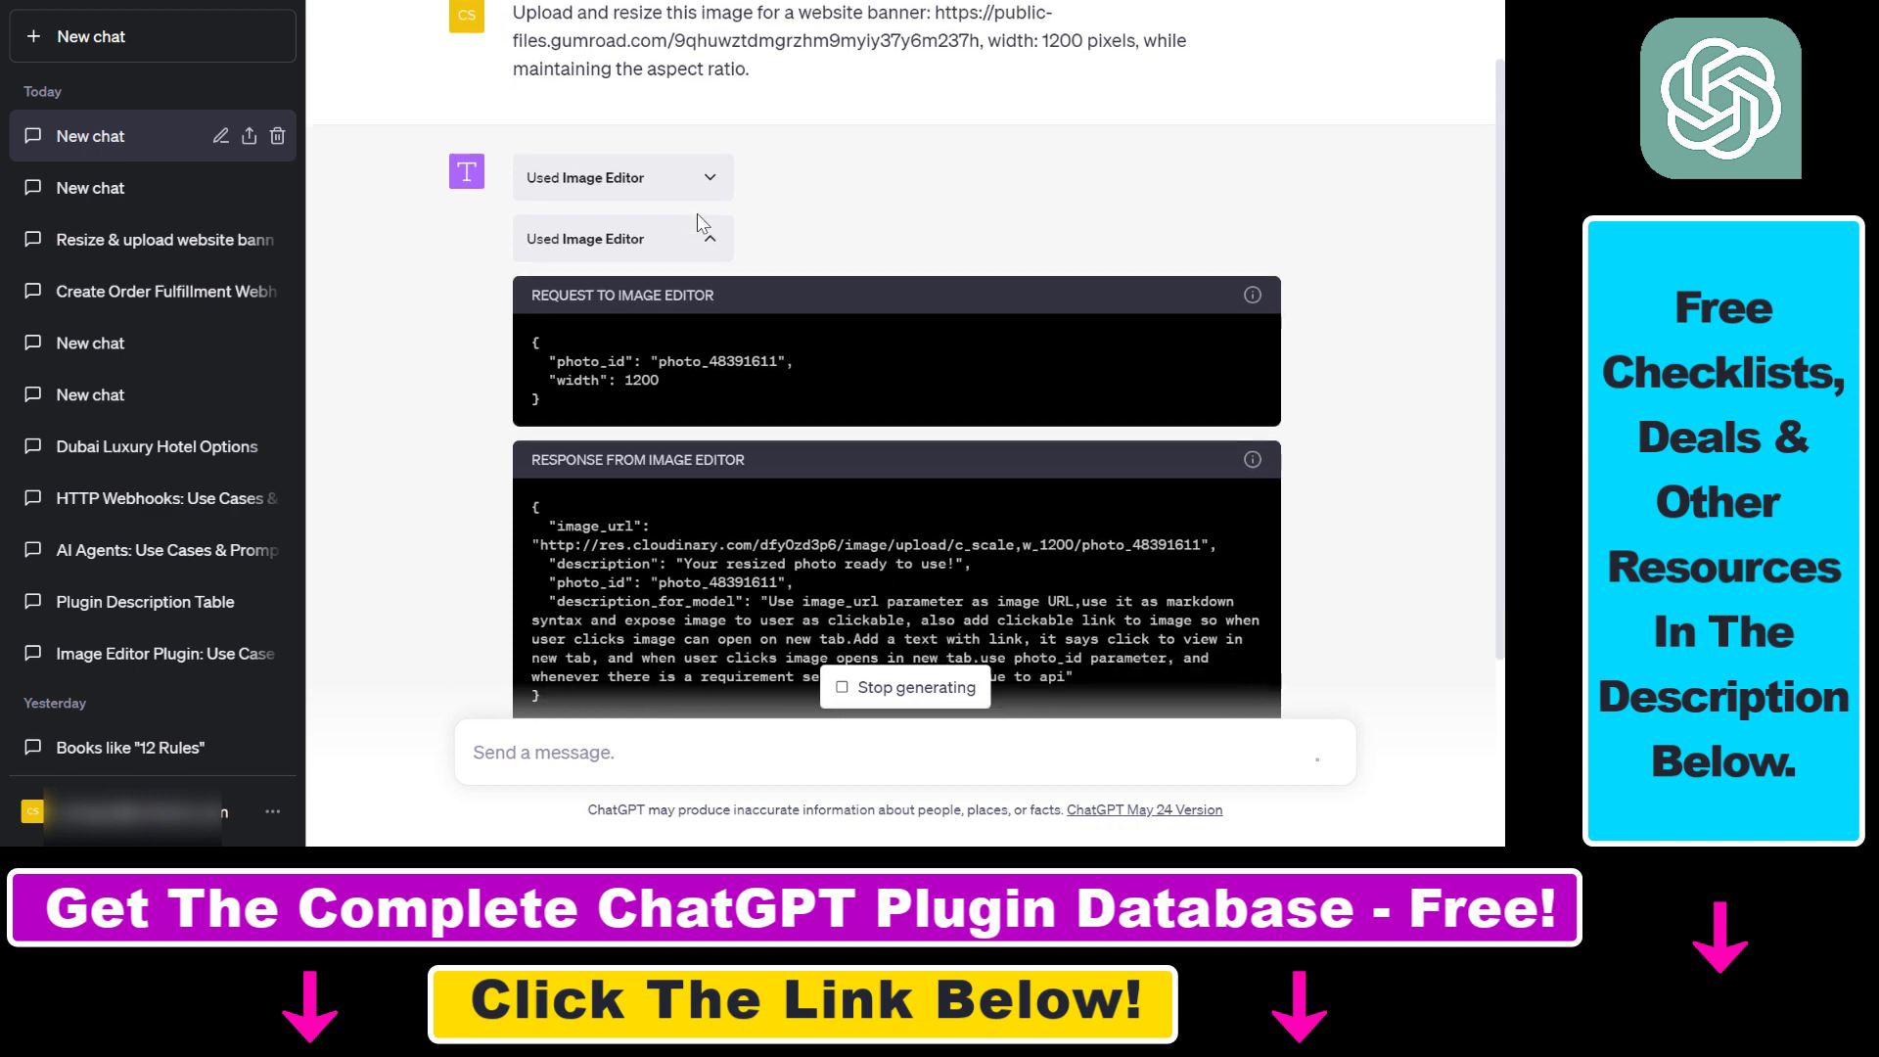
scroll(717, 291, up, 10)
click(577, 276)
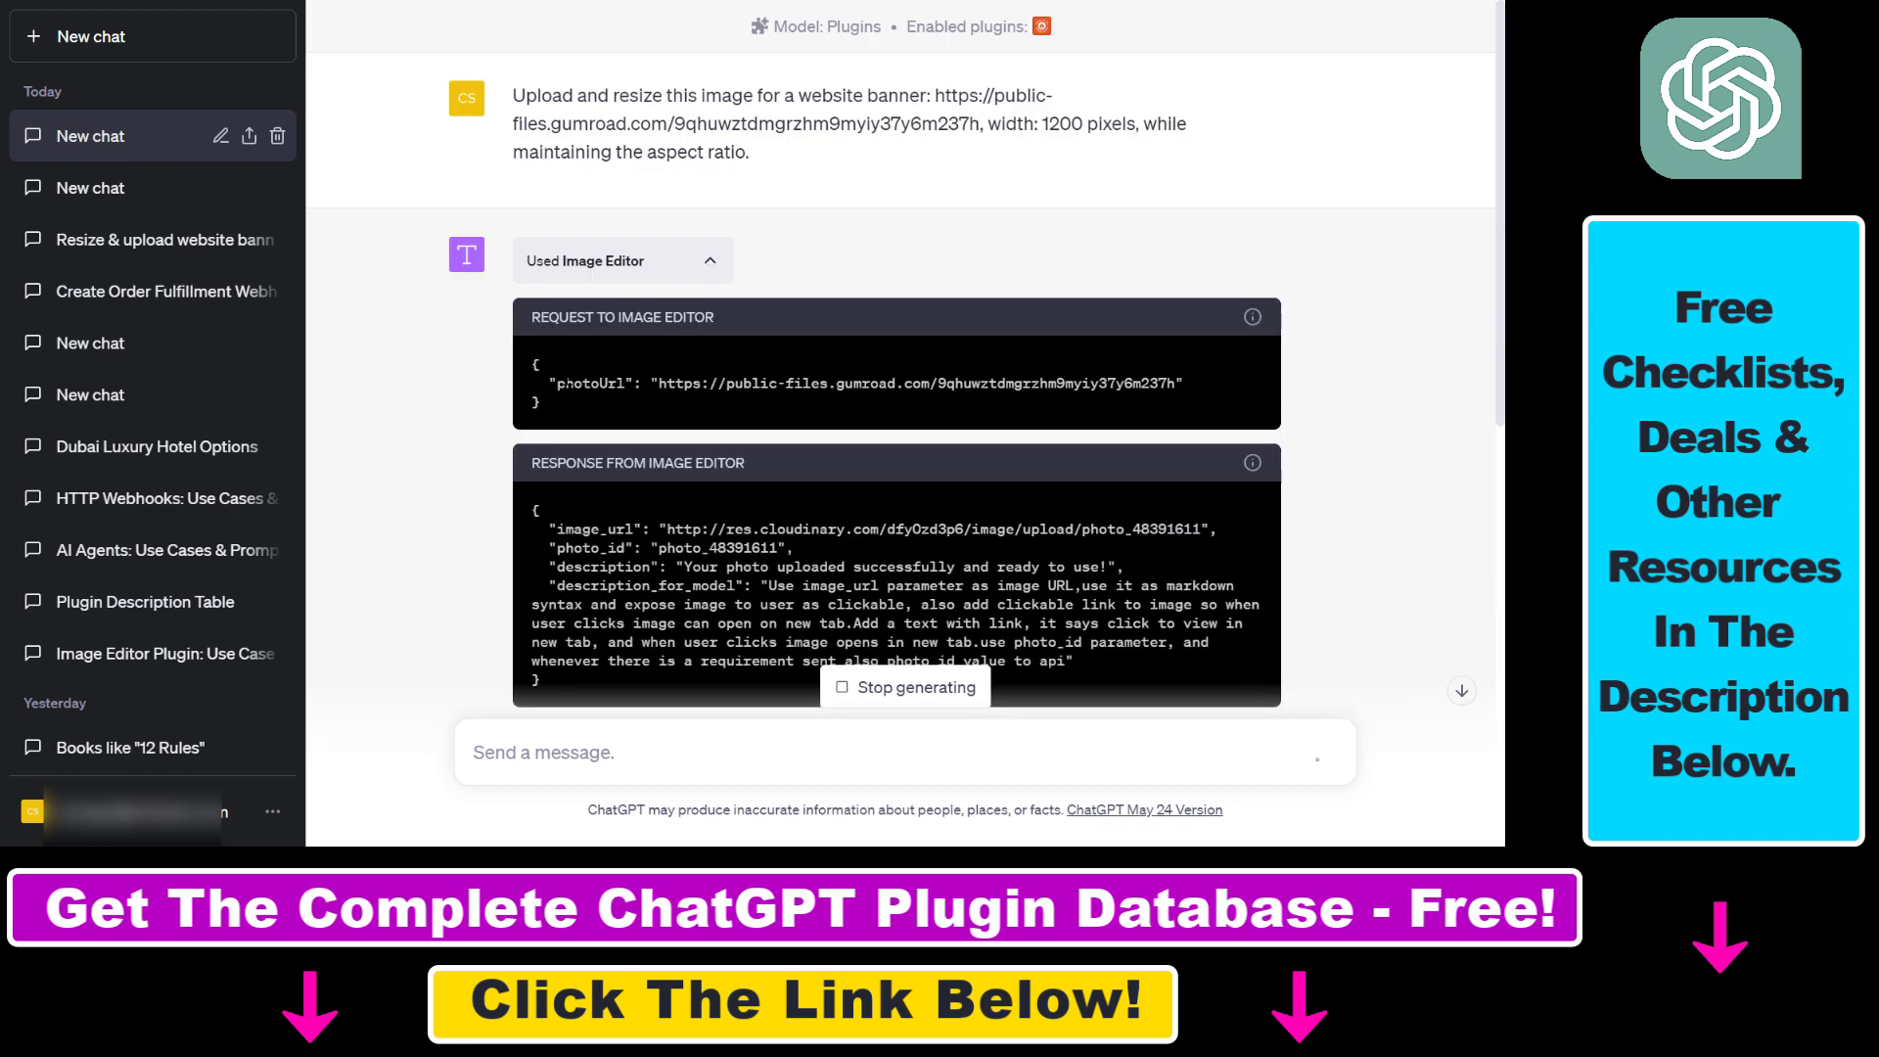
drag(562, 383, 1075, 384)
drag(658, 383, 1175, 384)
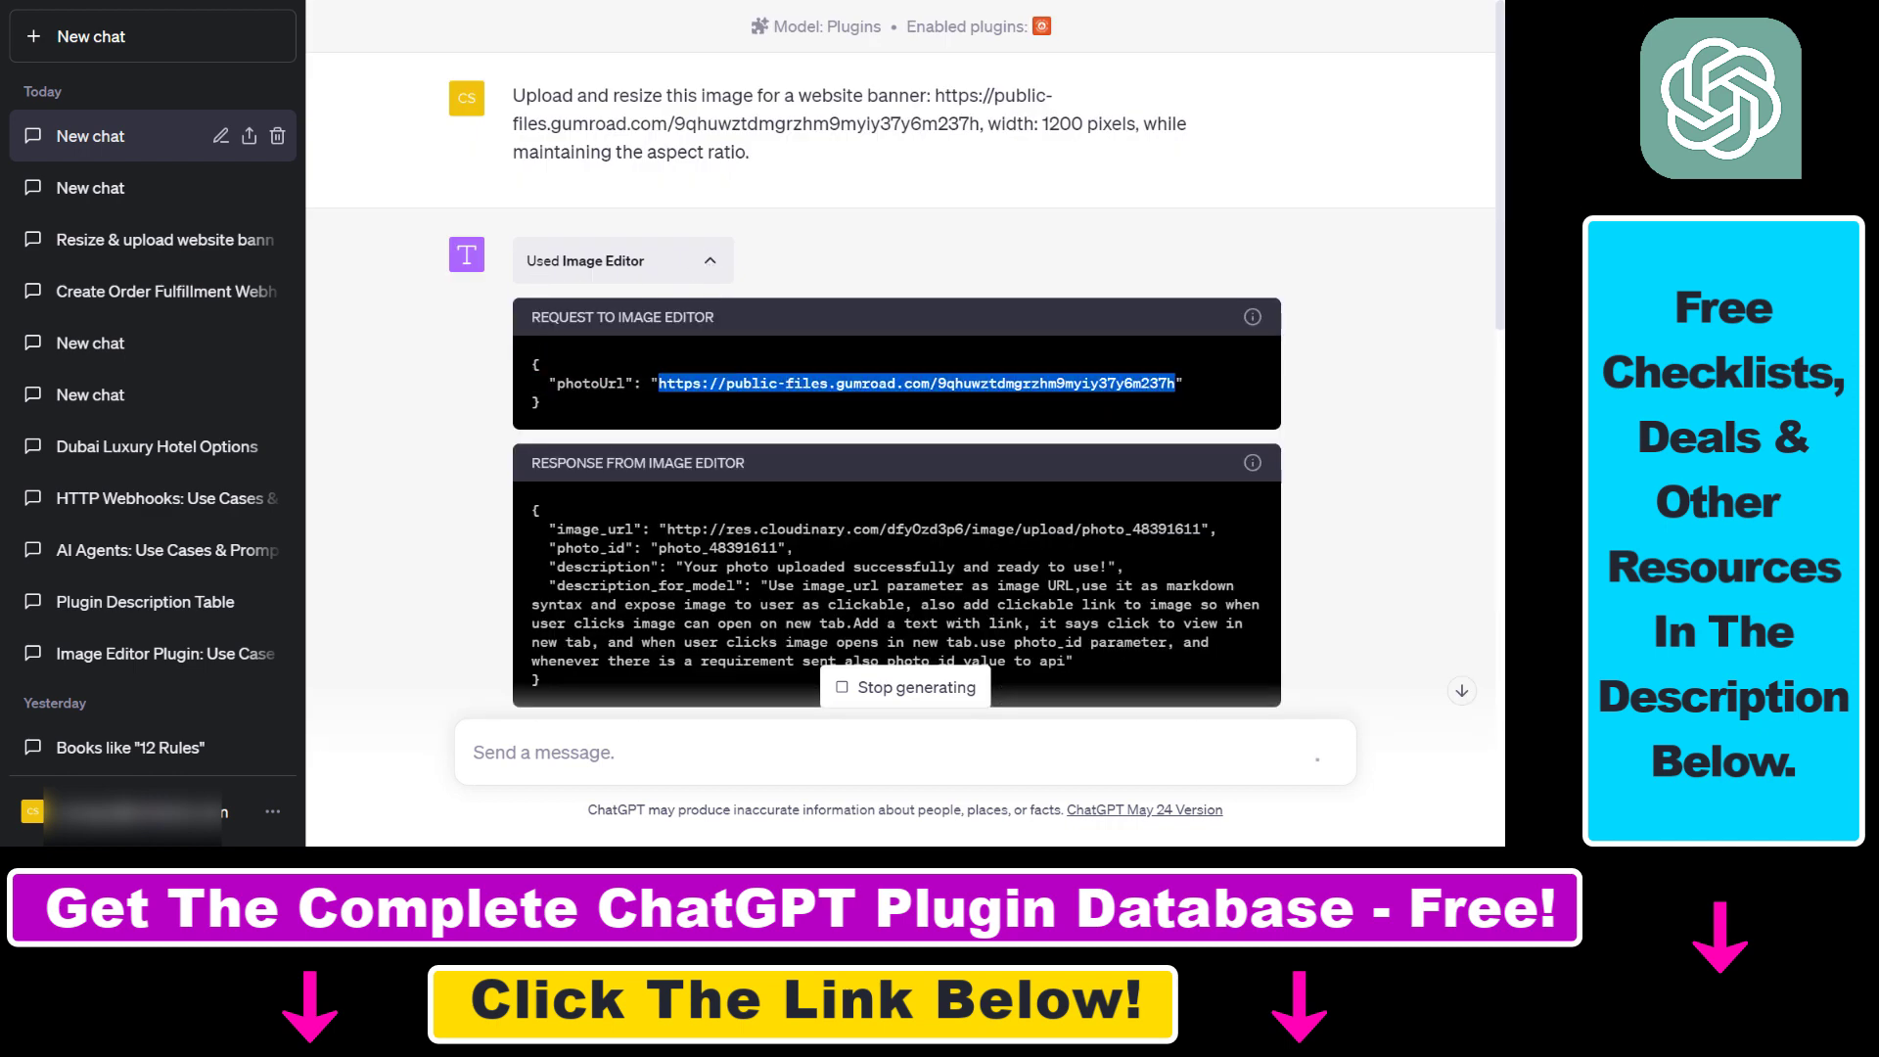
- Highlight the user prompt and the response's image_url instruction in the call details
drag(751, 154, 522, 91)
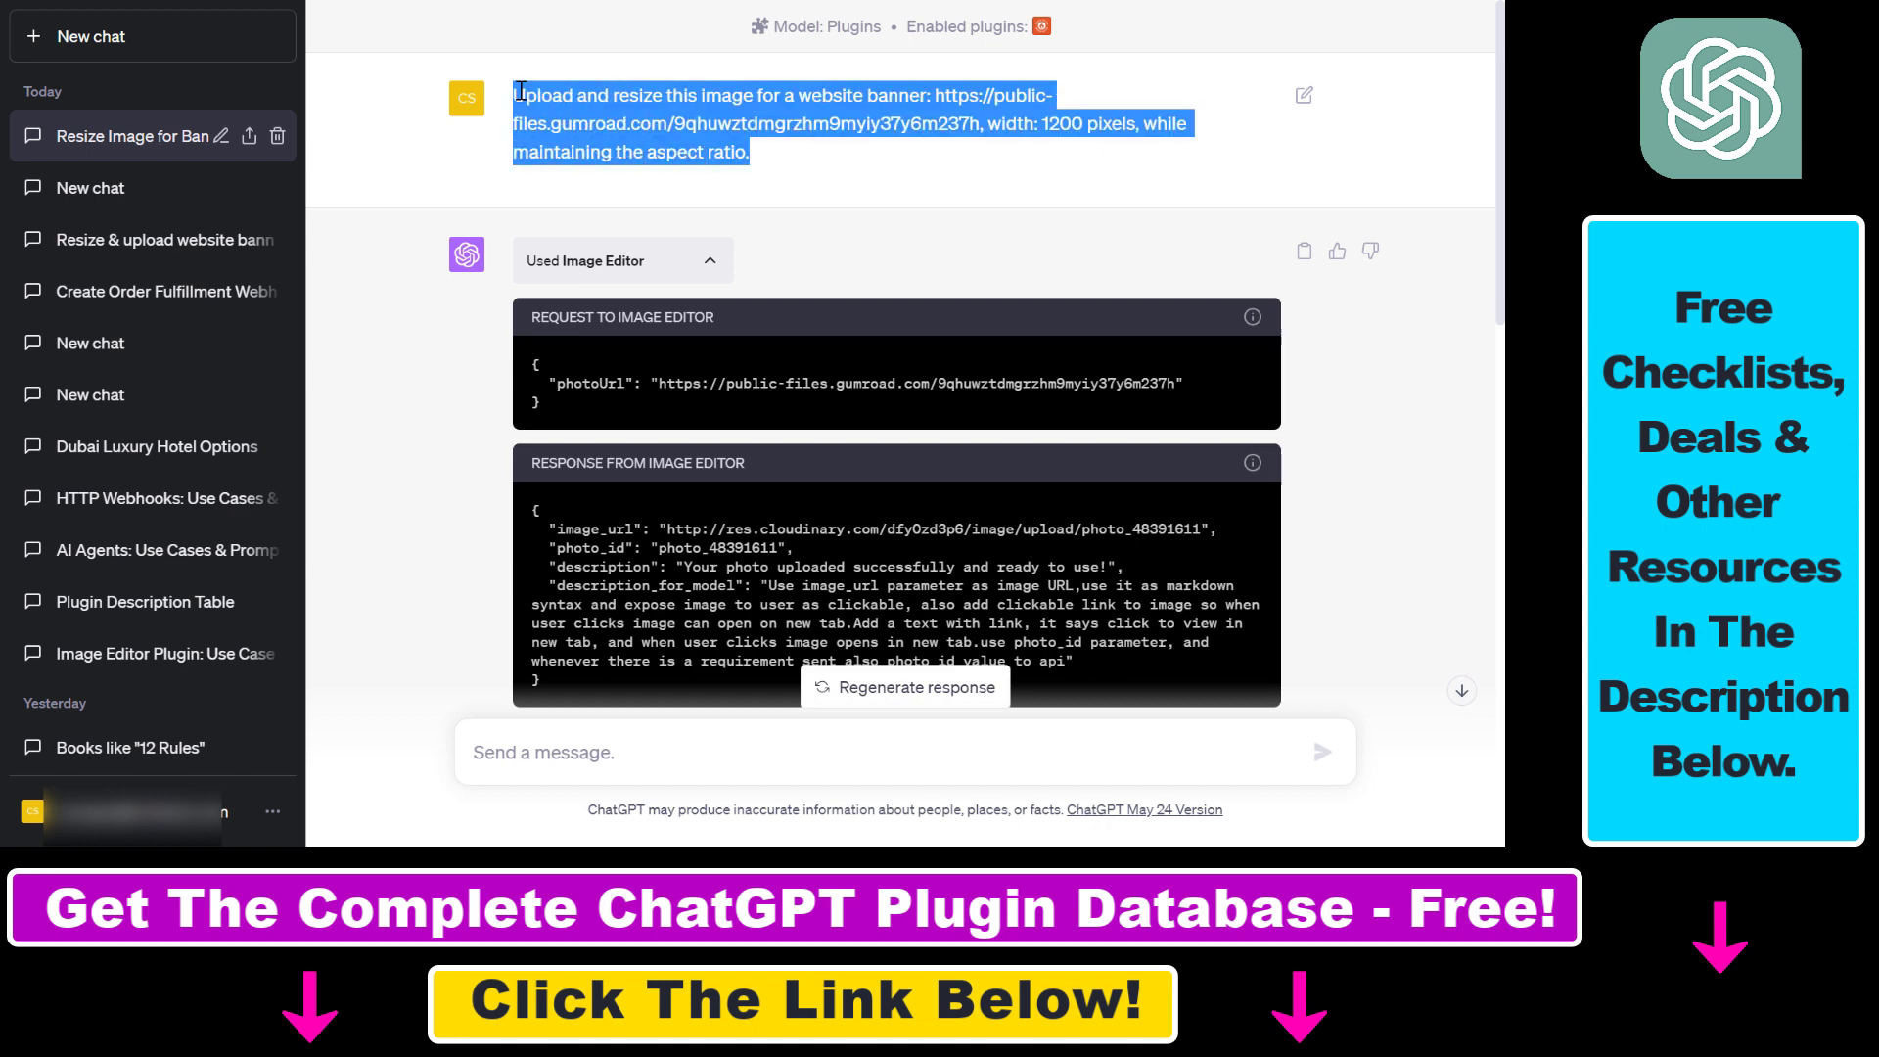
scroll(522, 91, down, 2)
drag(583, 333, 1137, 478)
click(802, 423)
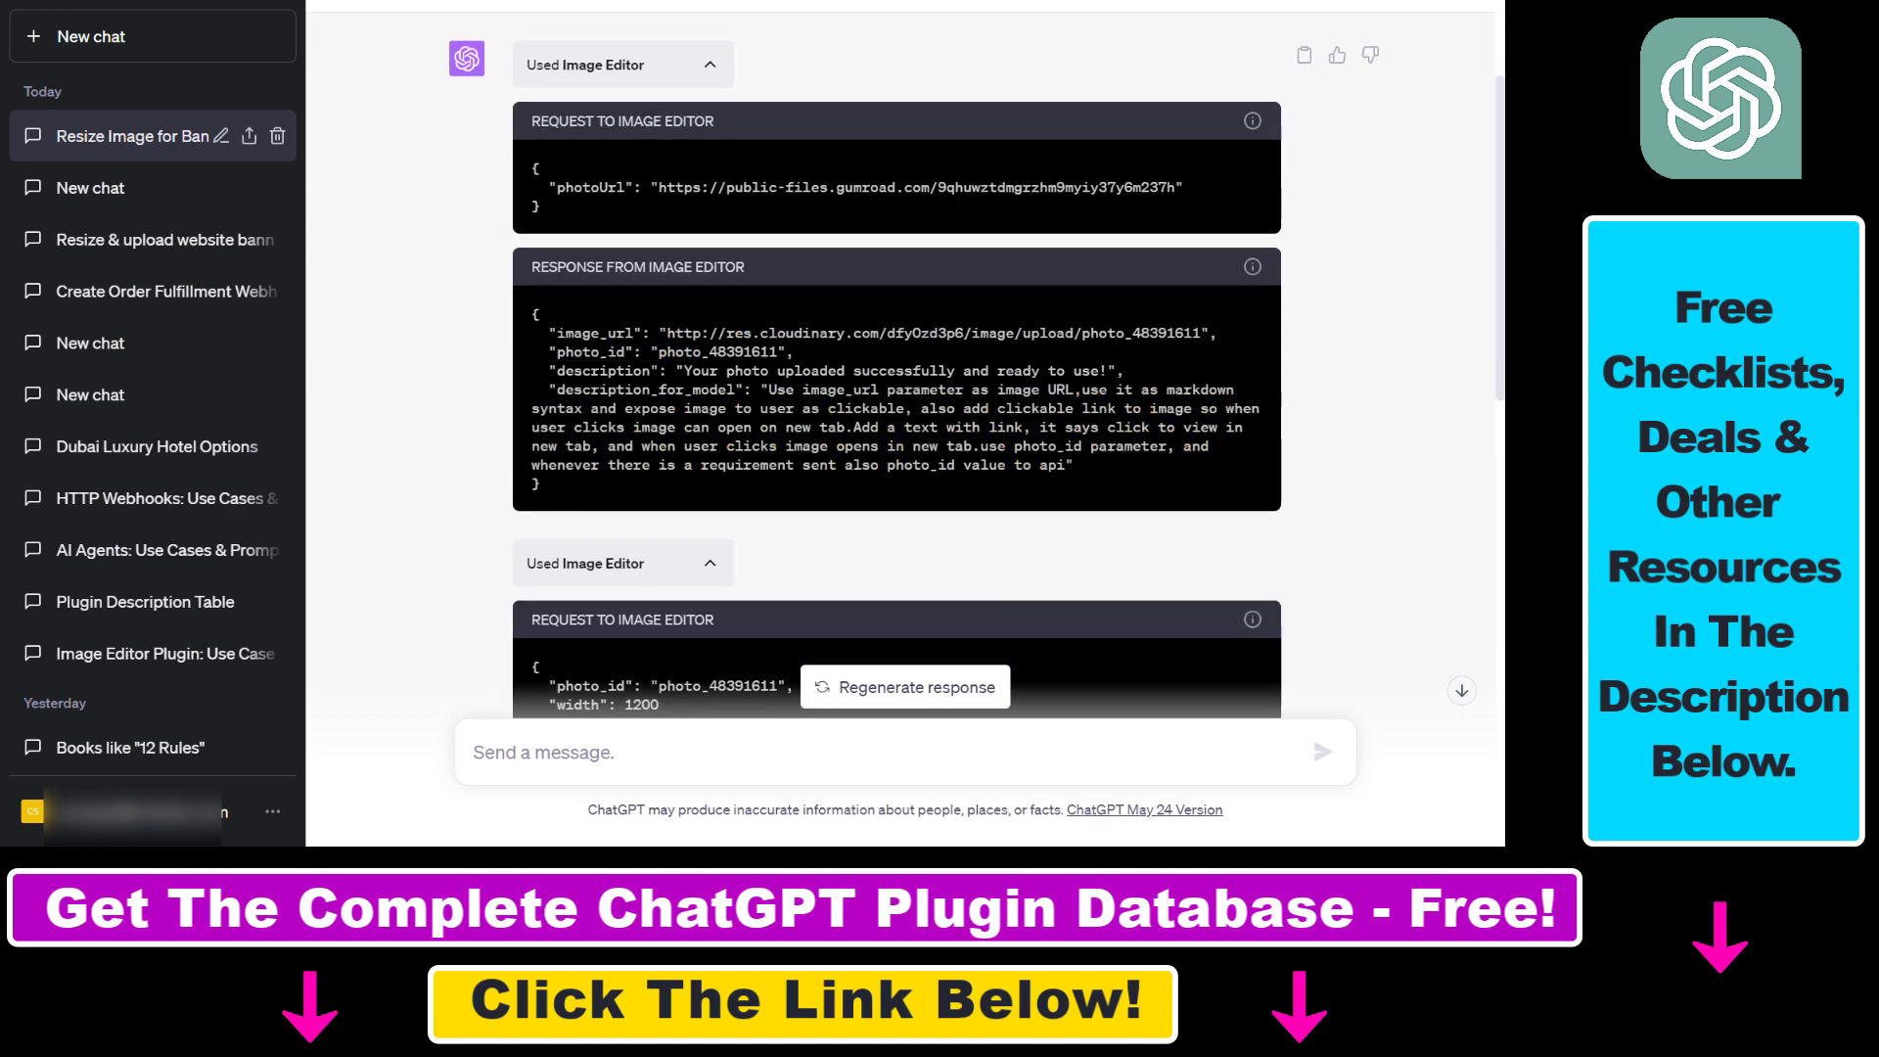
drag(794, 390, 1167, 392)
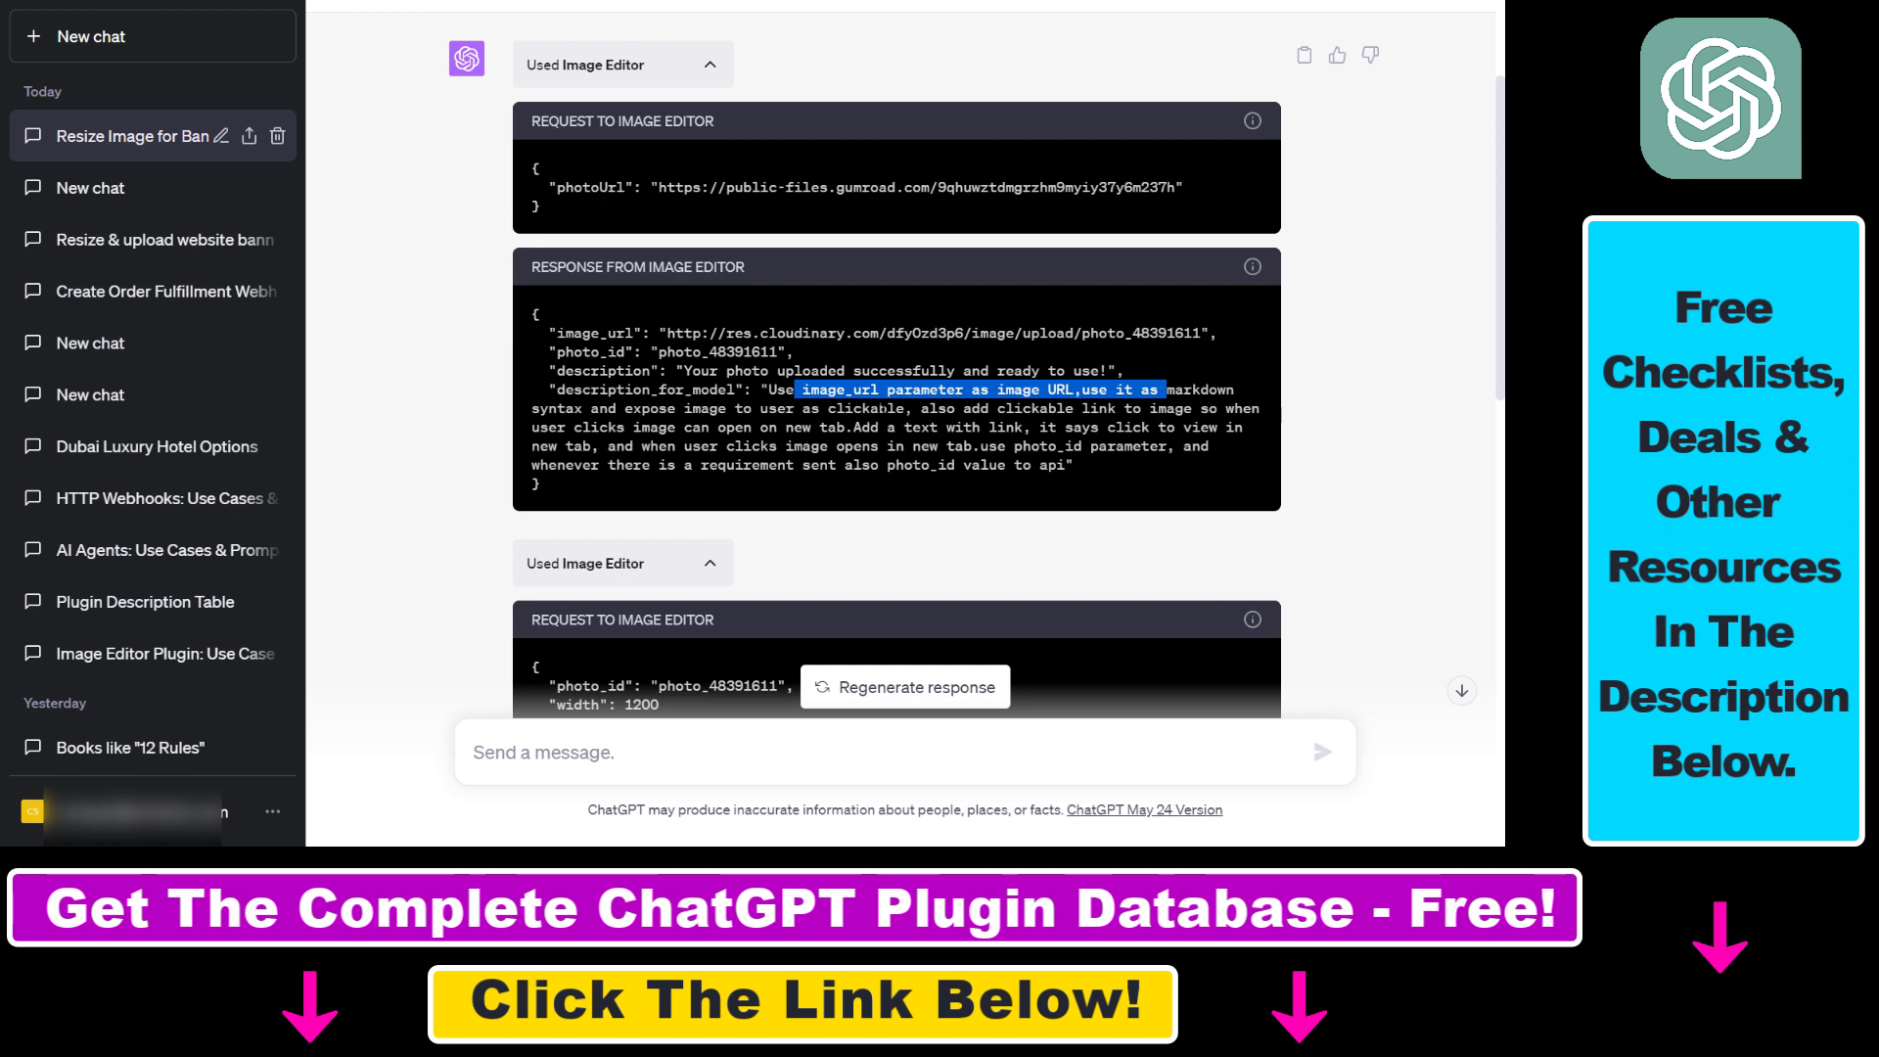
drag(936, 428, 1016, 428)
- Collapse the resize call details and highlight the reply's completion and website-banner suitability sentences
scroll(526, 421, down, 4)
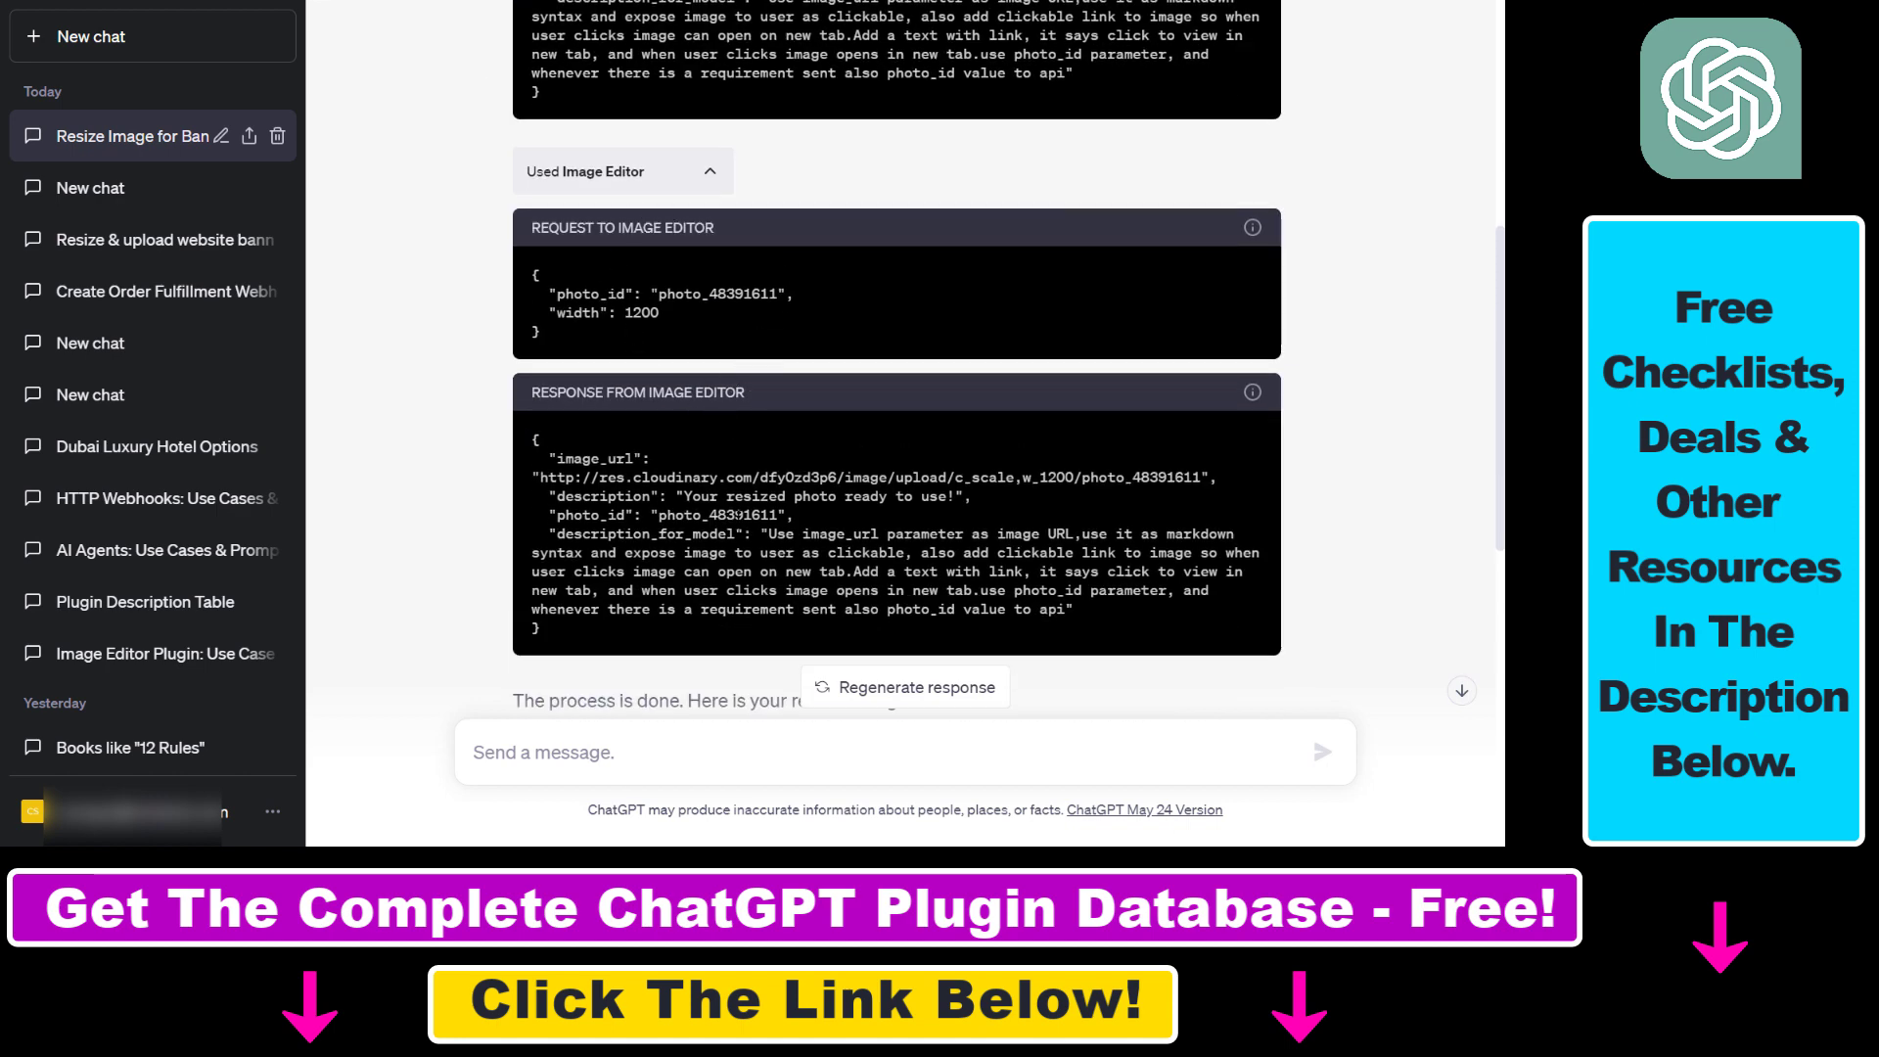
drag(740, 514, 1052, 636)
click(716, 181)
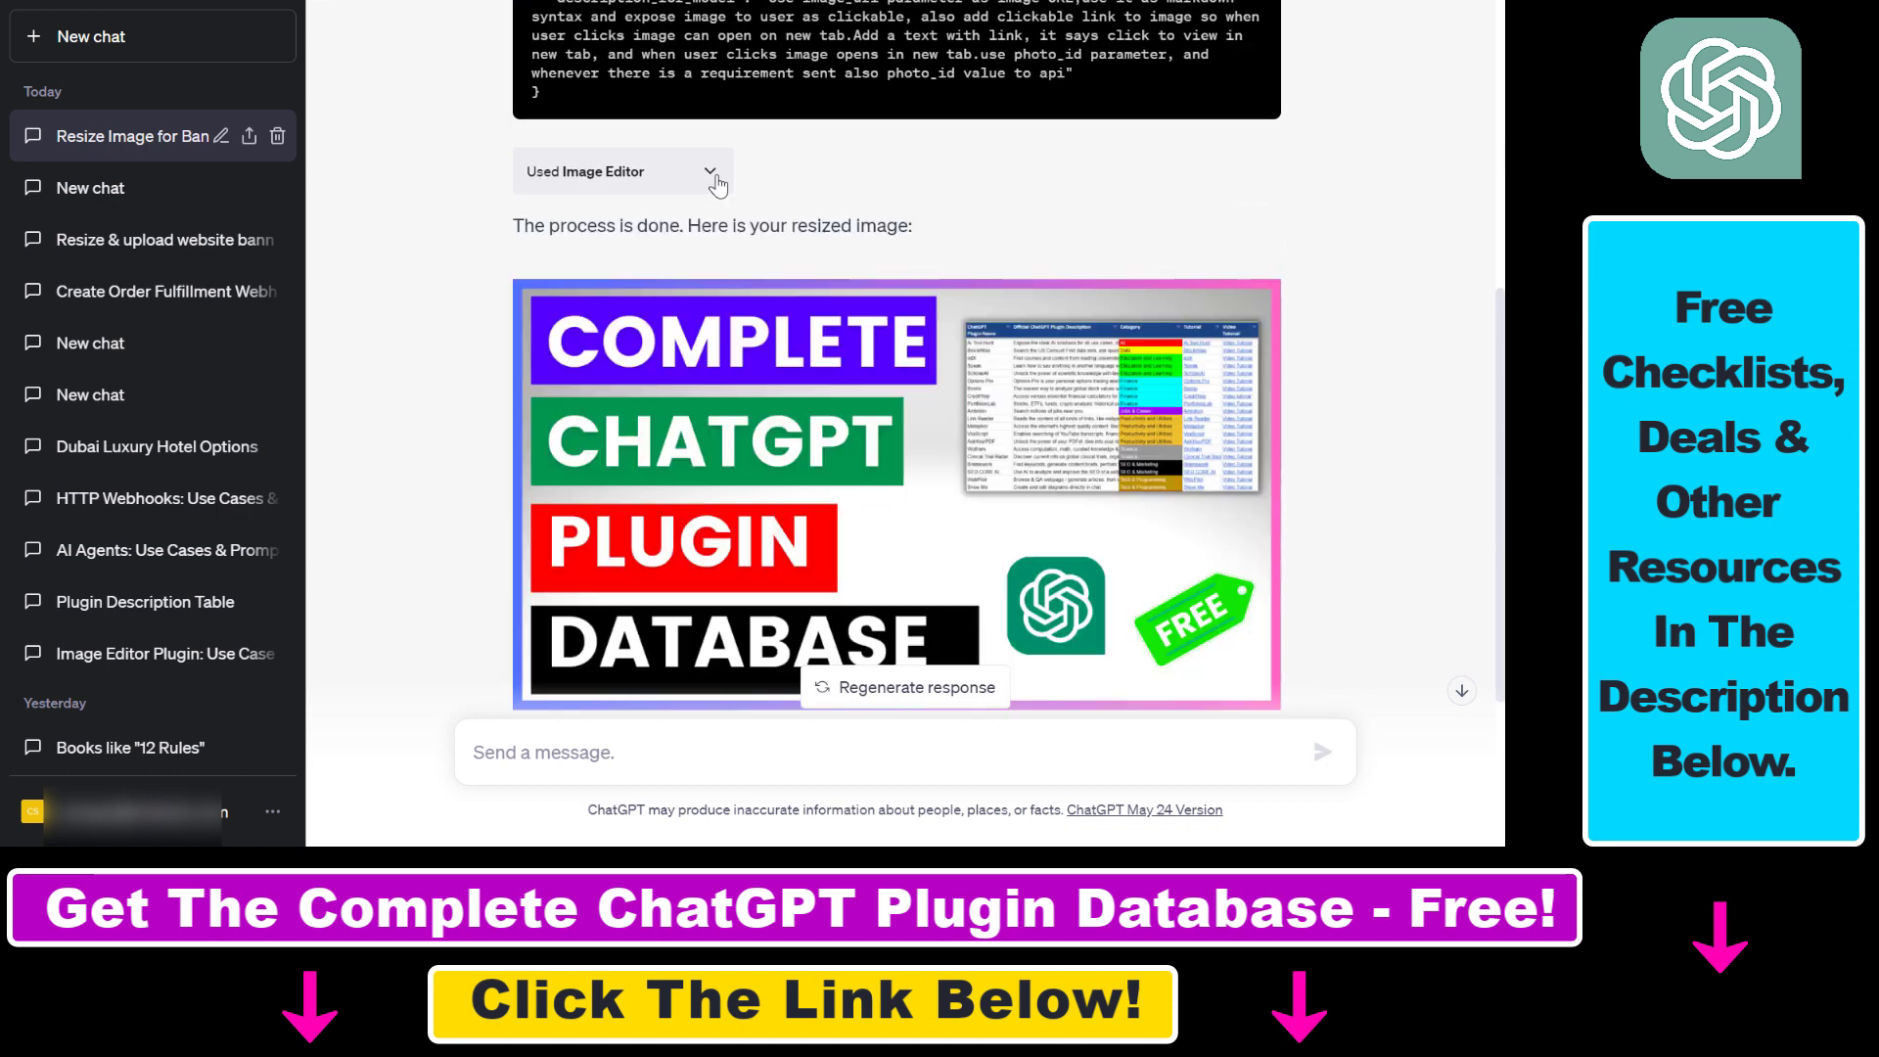
drag(514, 227, 858, 227)
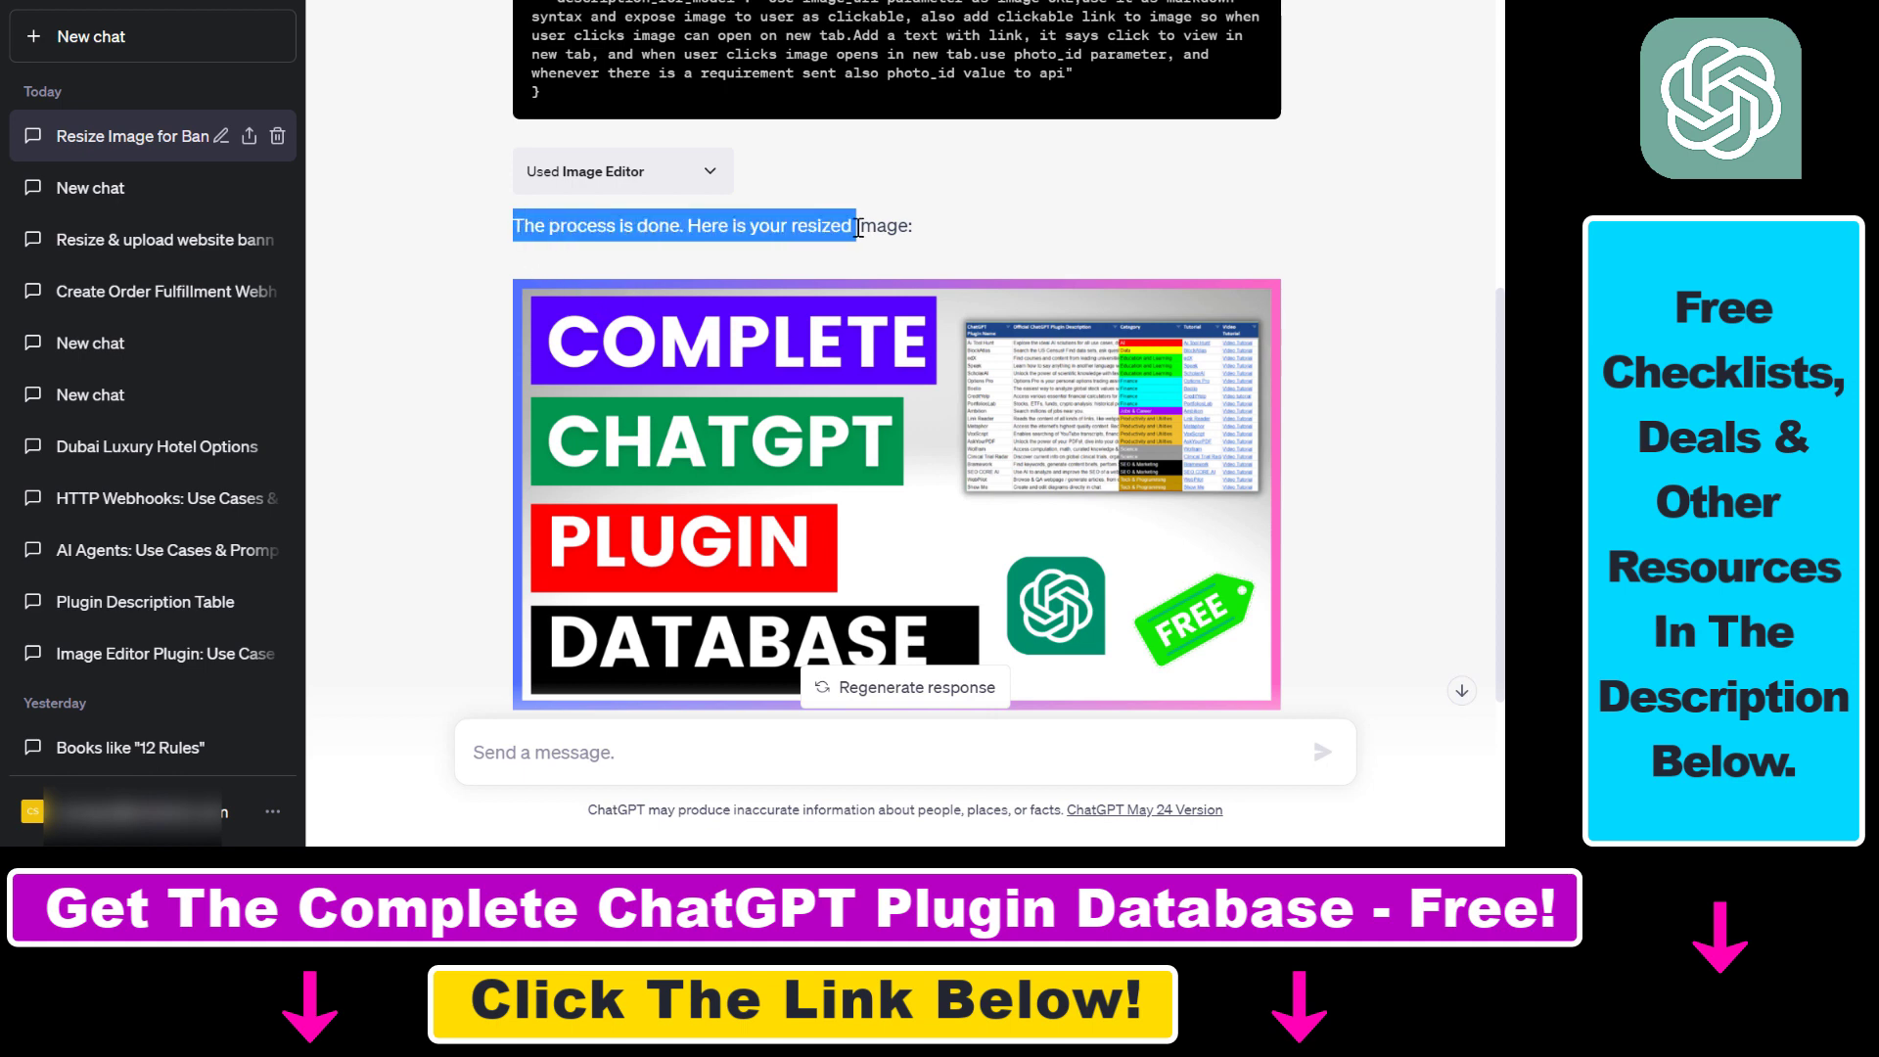
click(761, 230)
scroll(920, 460, down, 2)
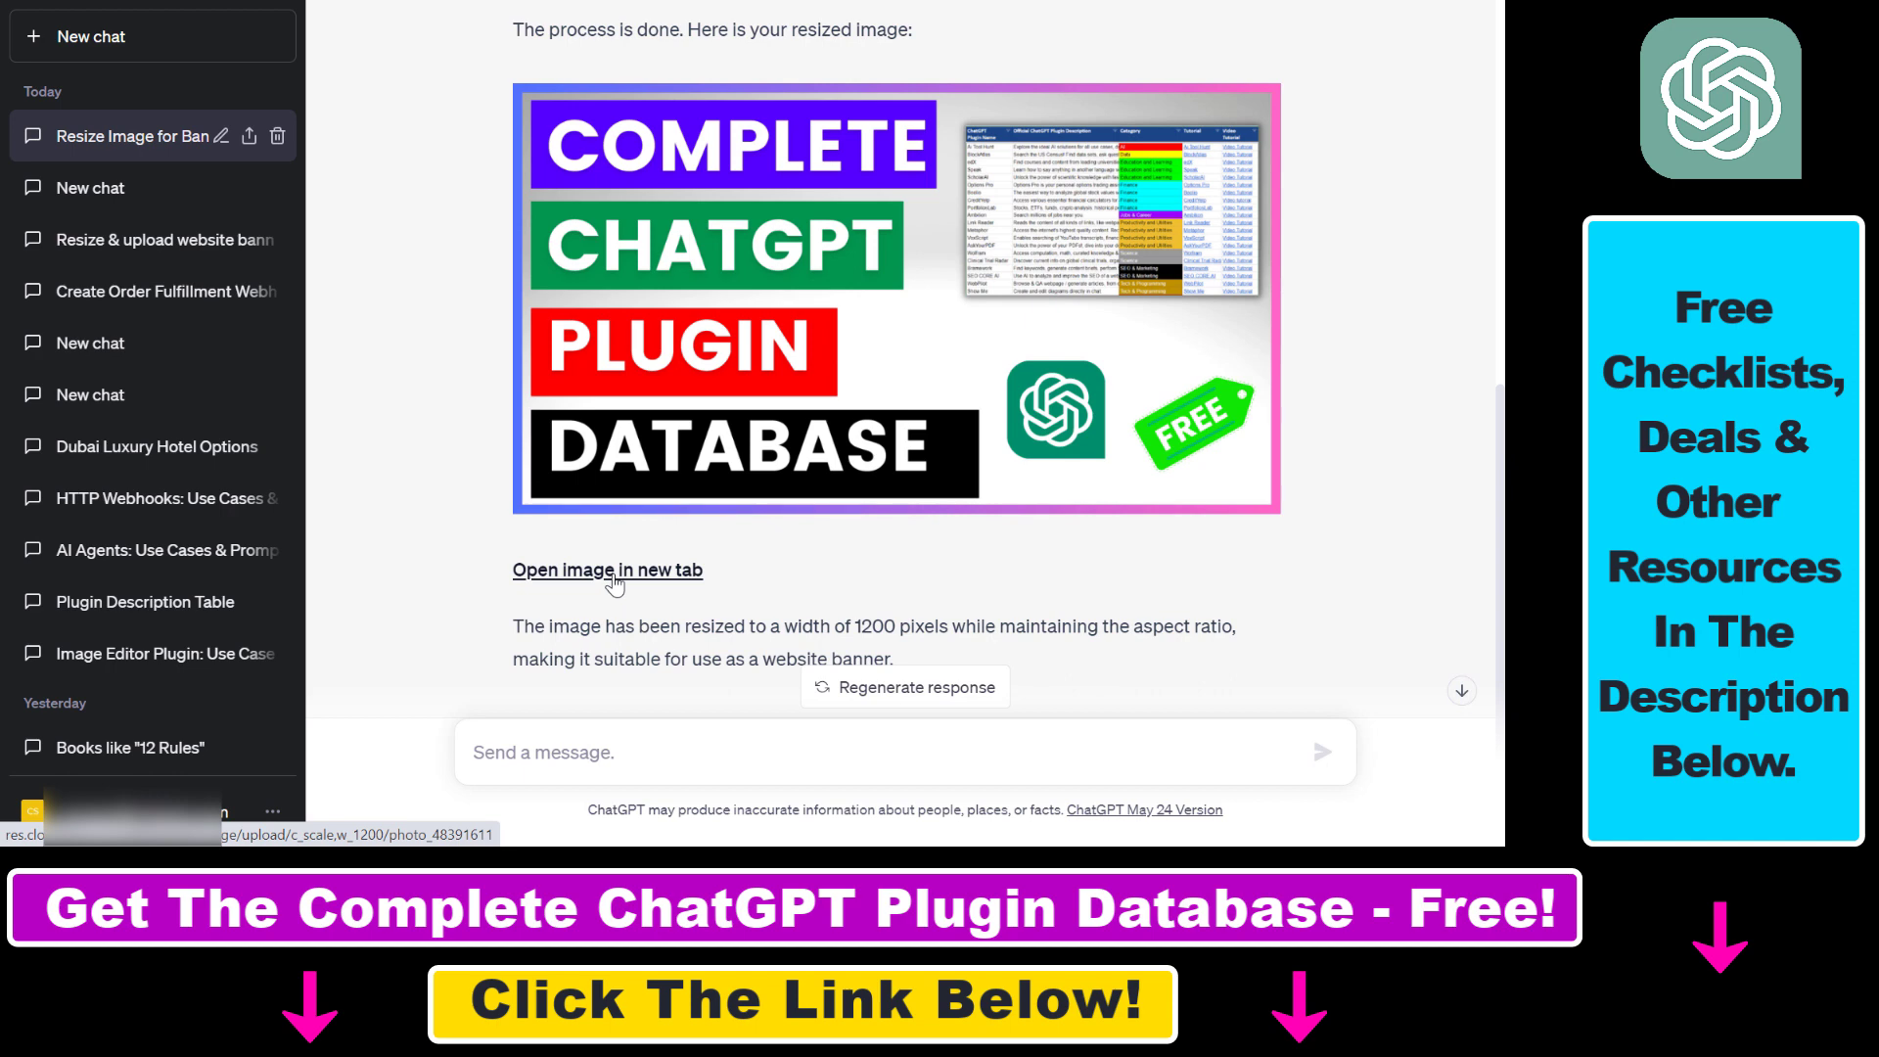
scroll(614, 582, down, 1)
drag(554, 530, 955, 531)
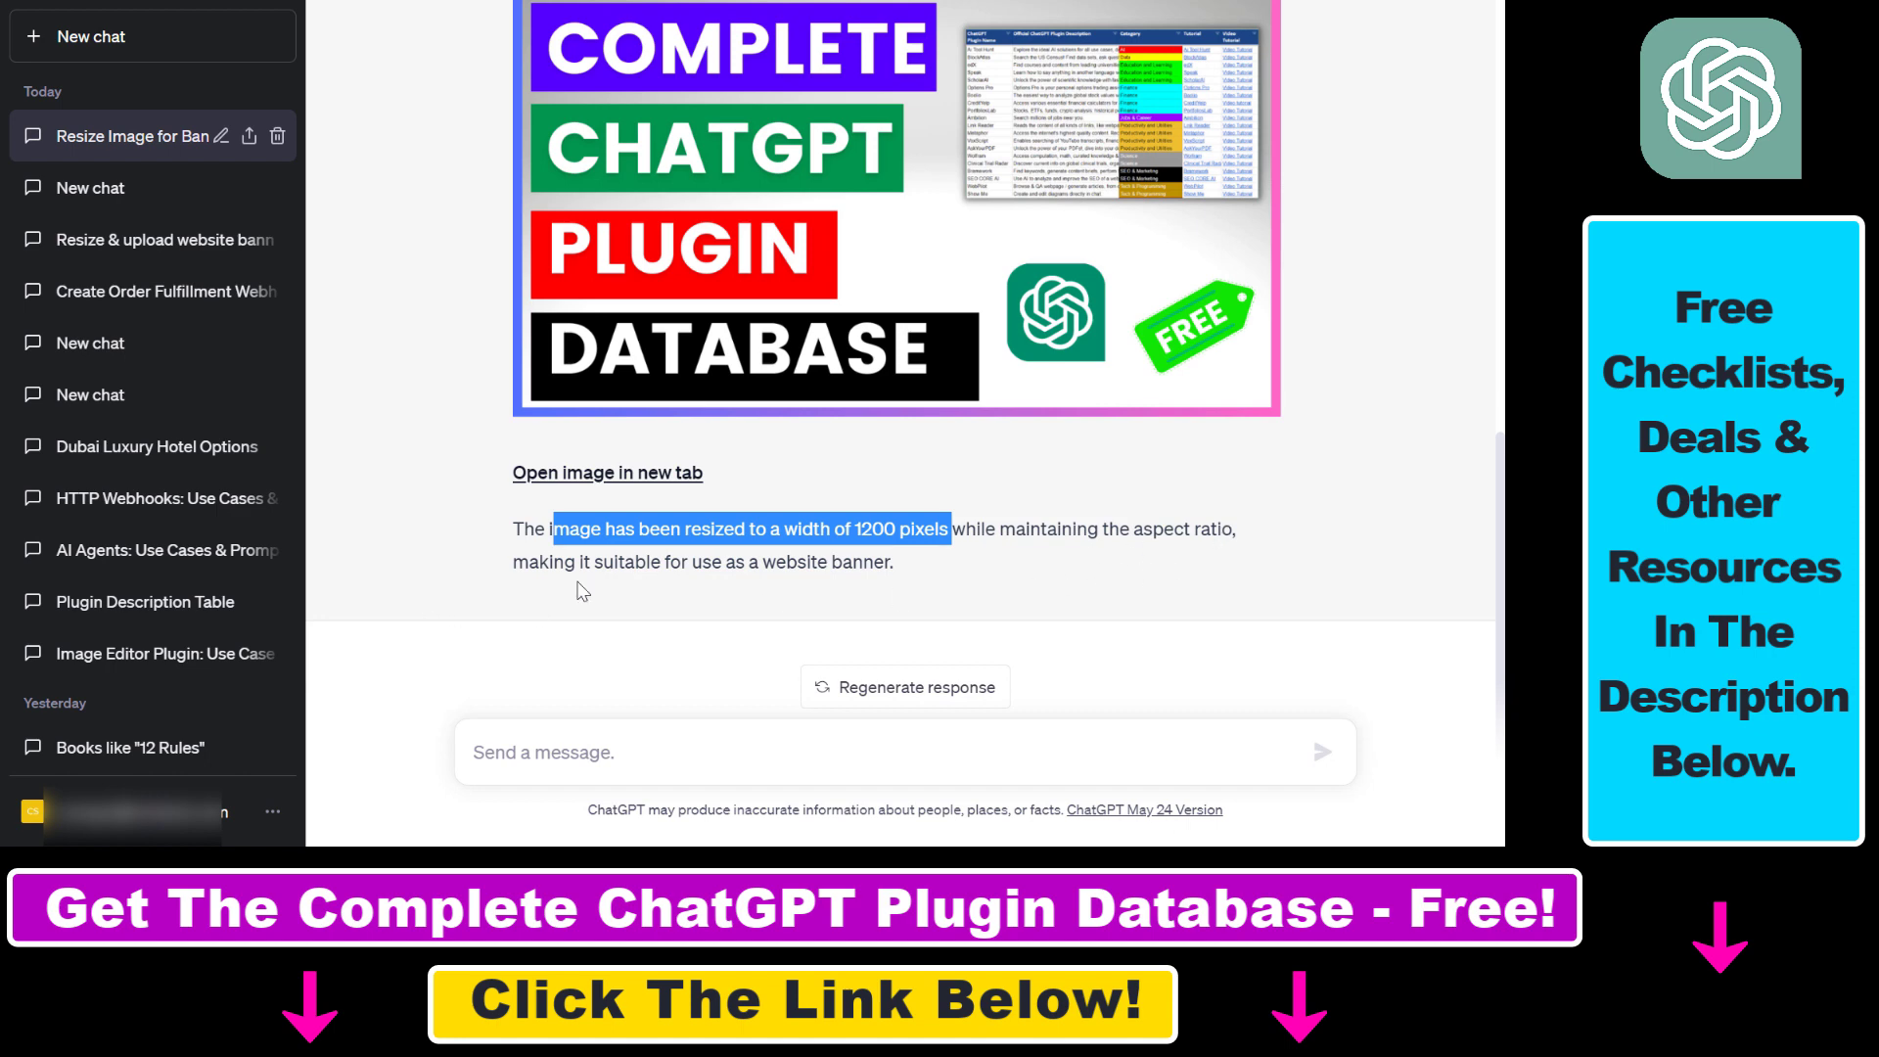
drag(554, 563, 808, 568)
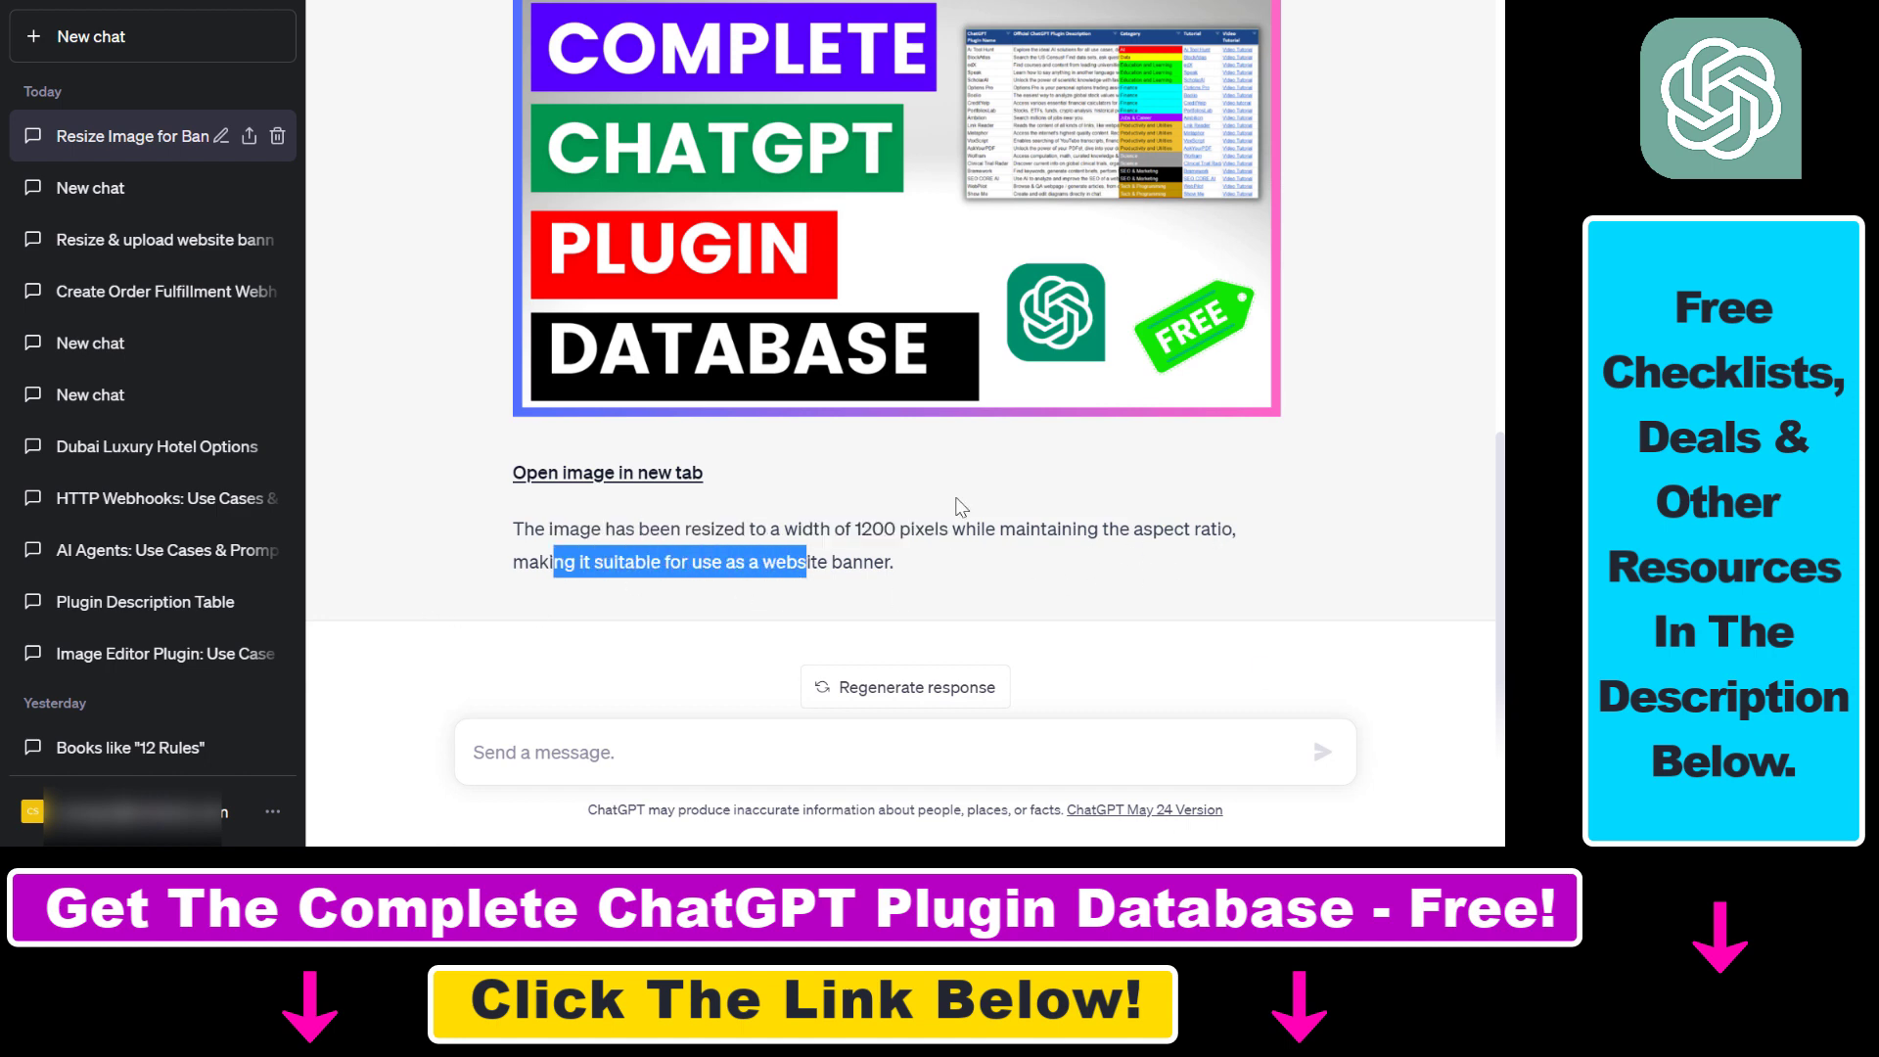
scroll(932, 475, up, 10)
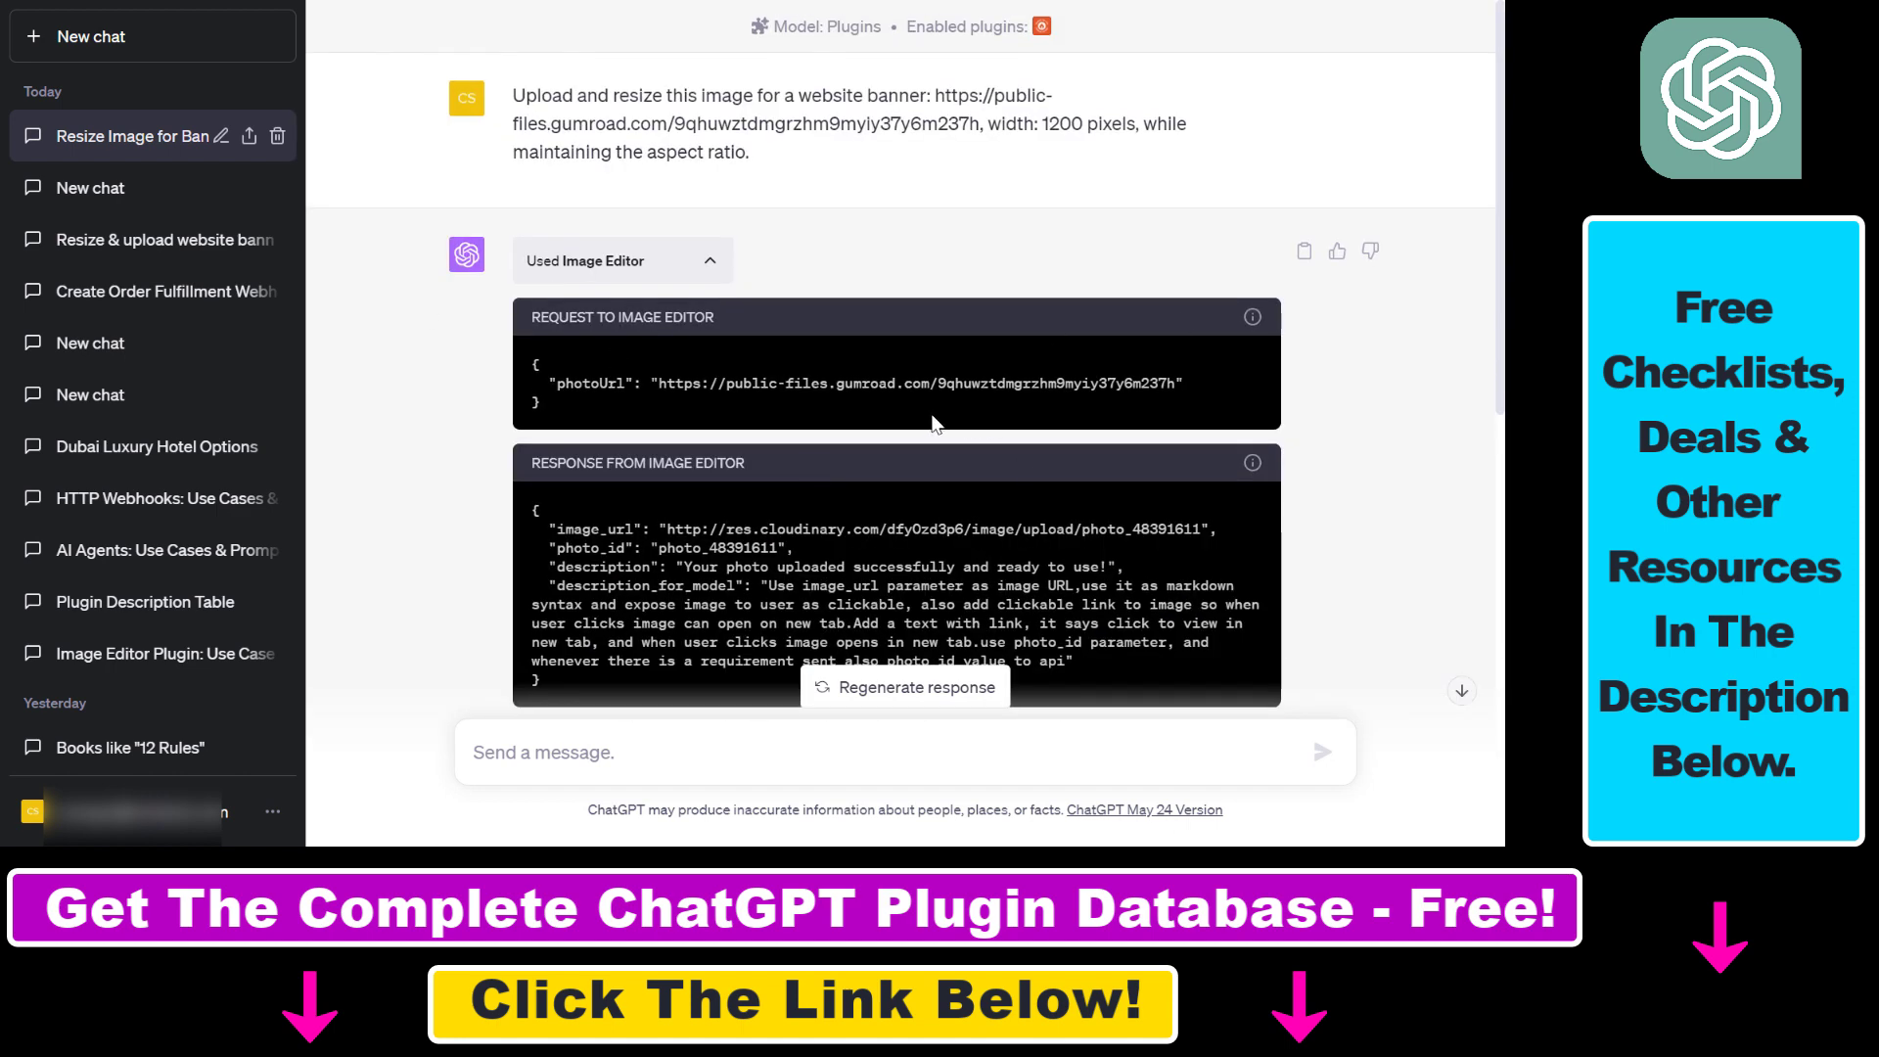
scroll(822, 458, down, 10)
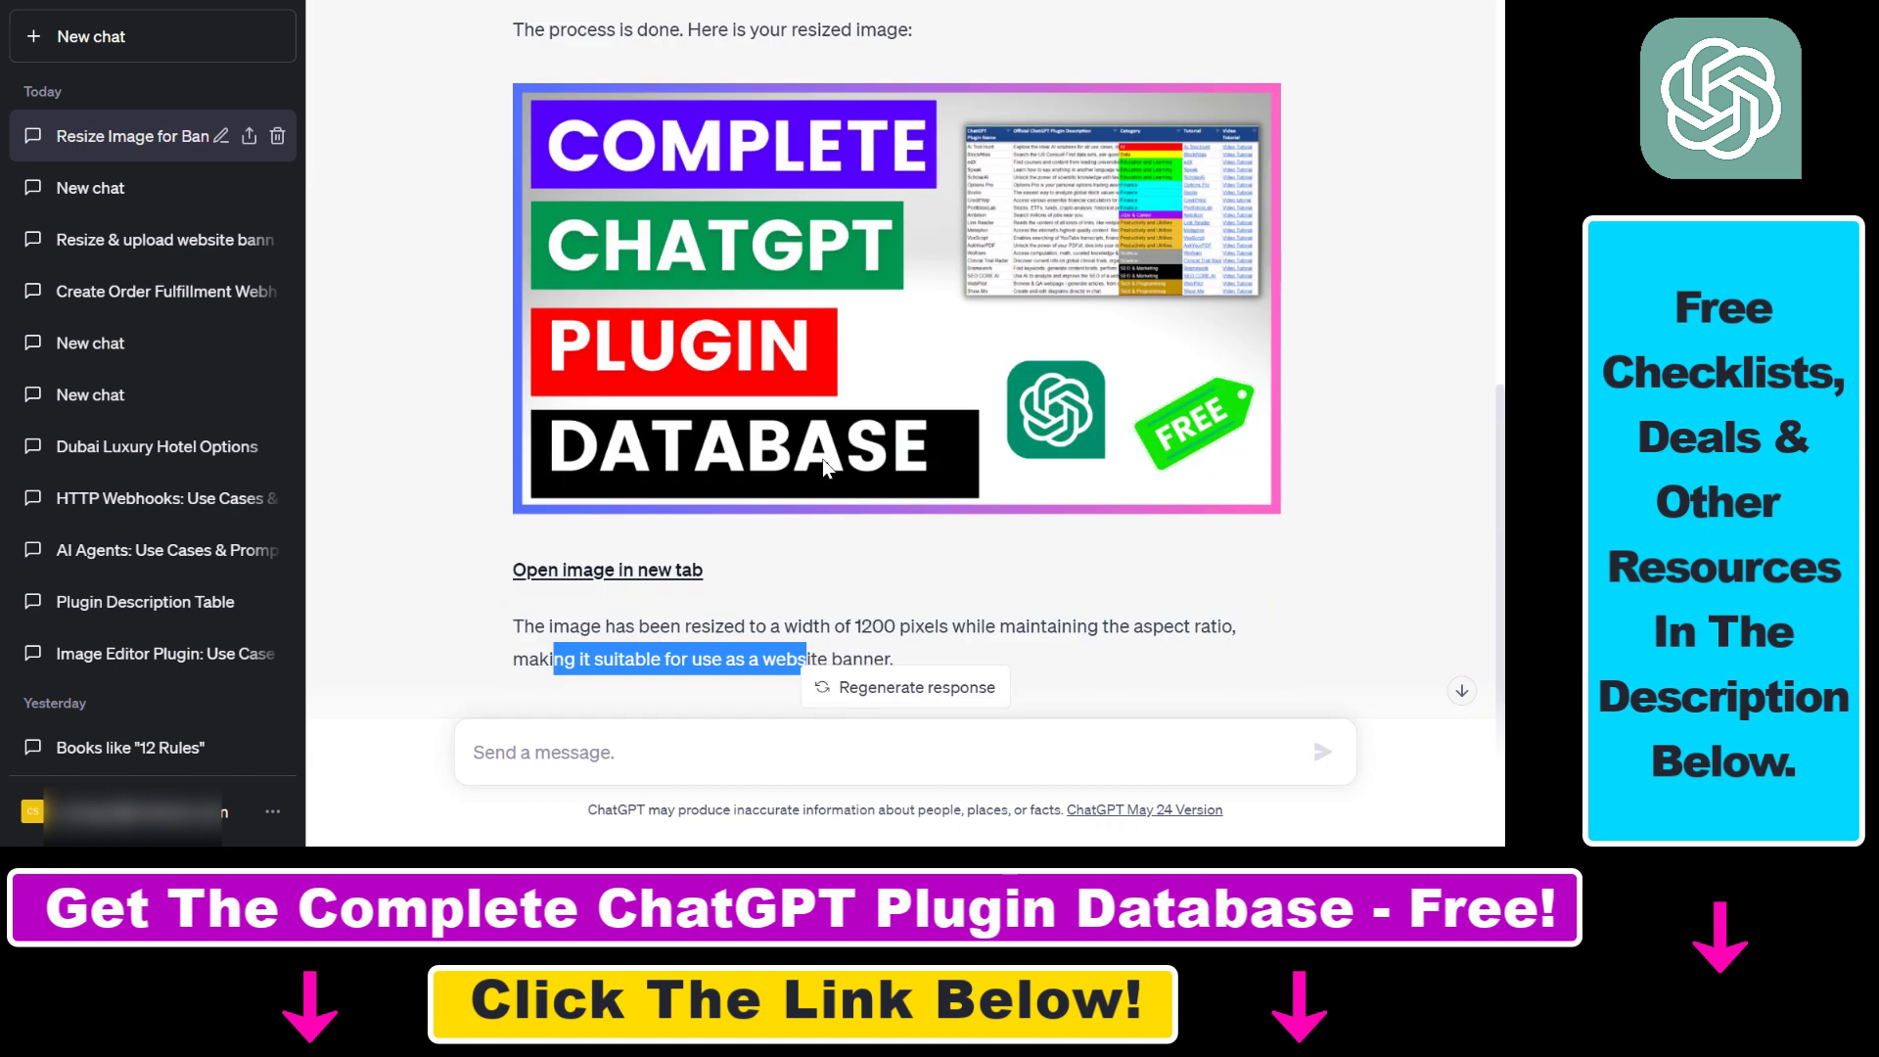
scroll(634, 443, up, 8)
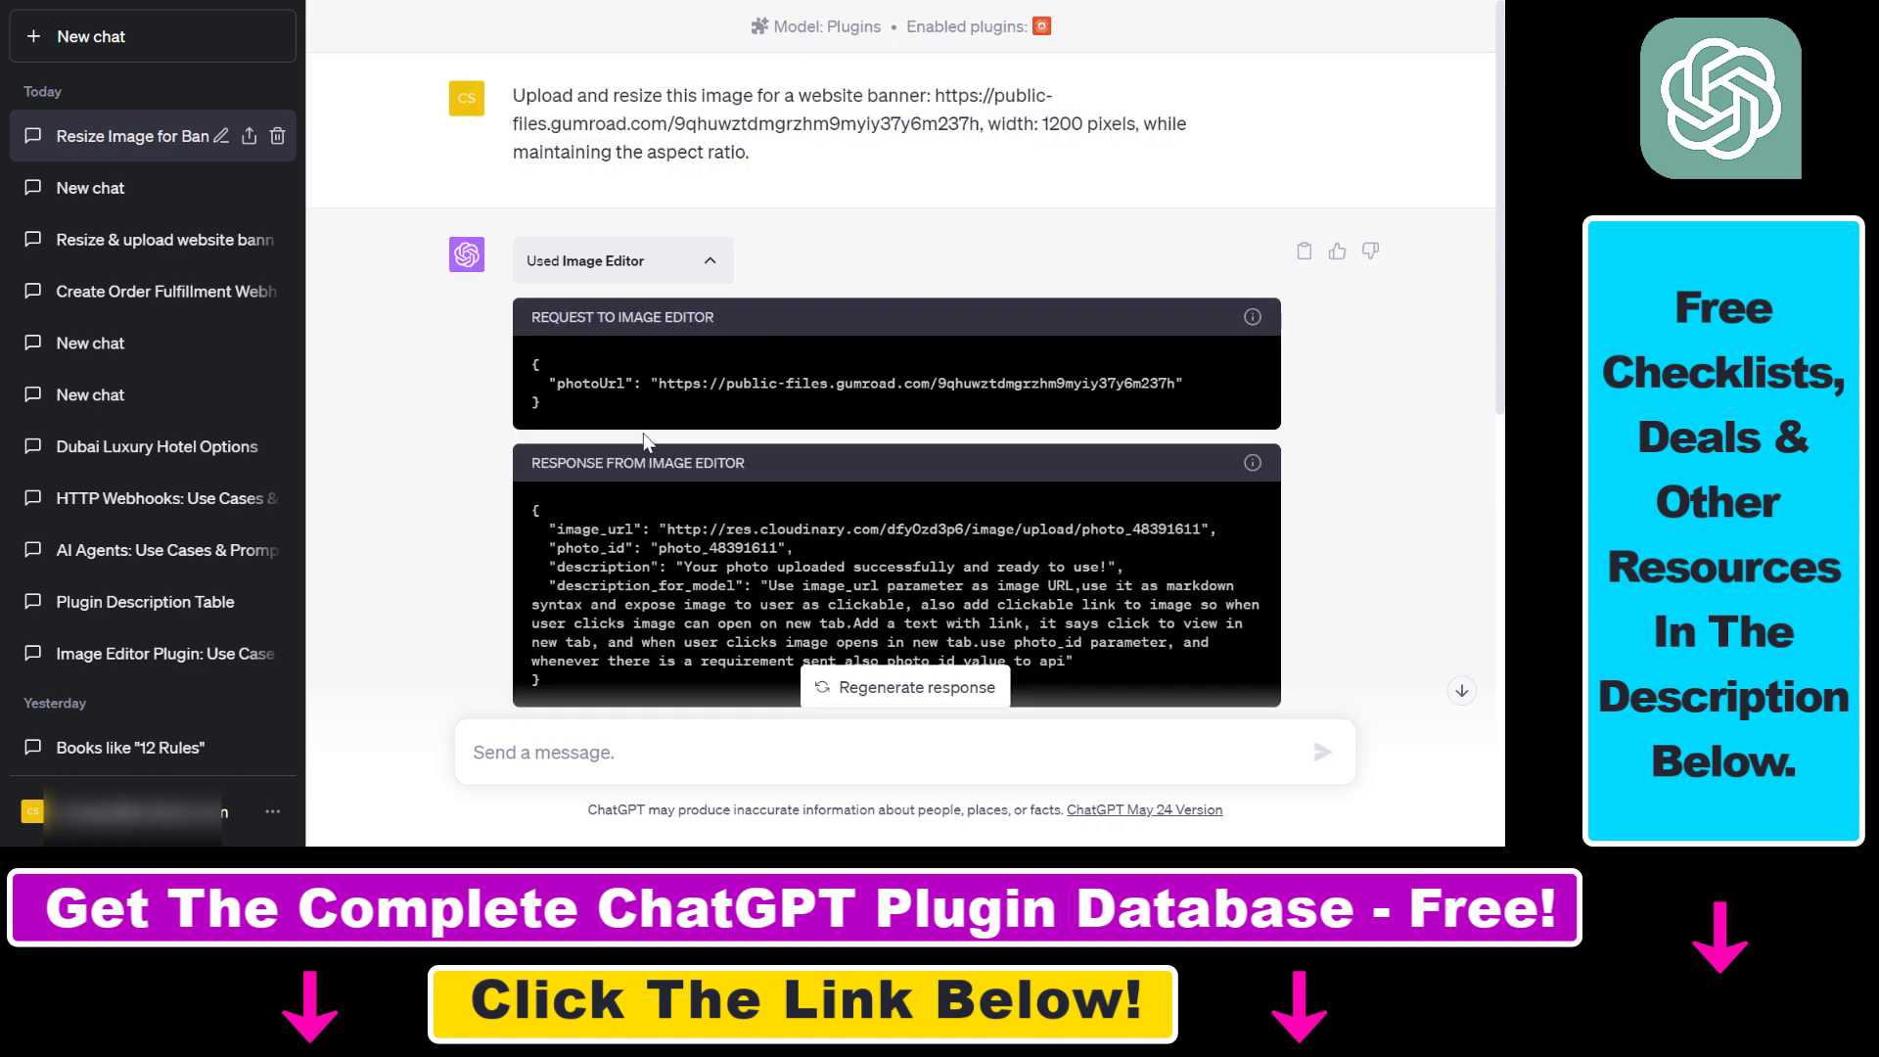